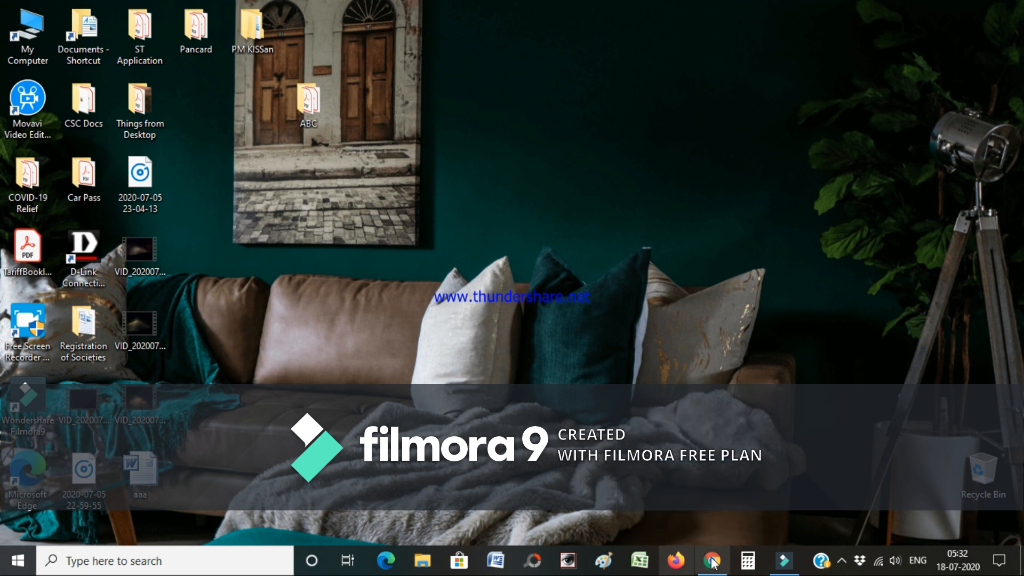
# - Review the BC, EPIC, Photo and ST files in the desktop ABC folder, then return to the e-Services Meghalaya page
pyautogui.click(715, 563)
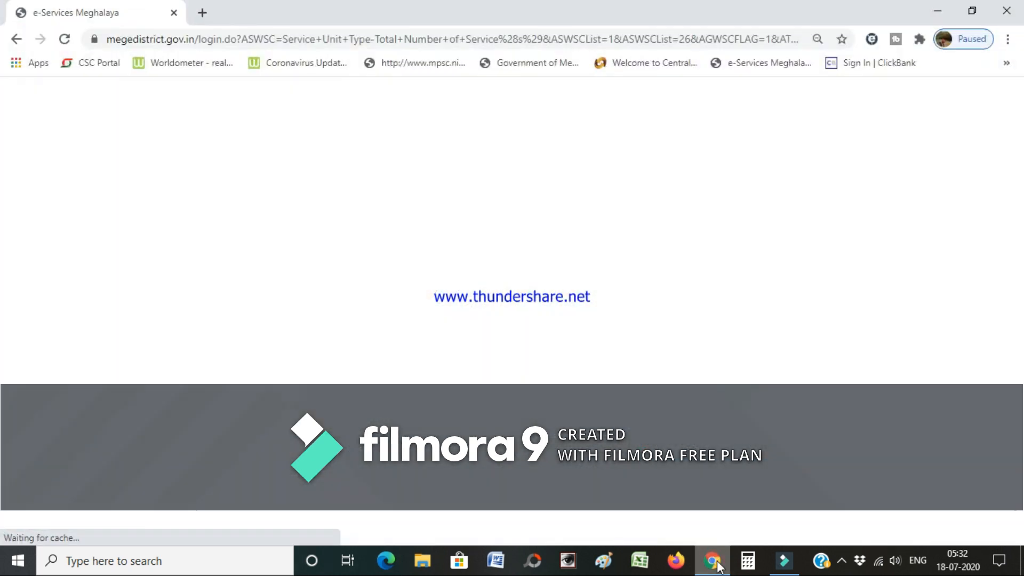
pyautogui.click(715, 563)
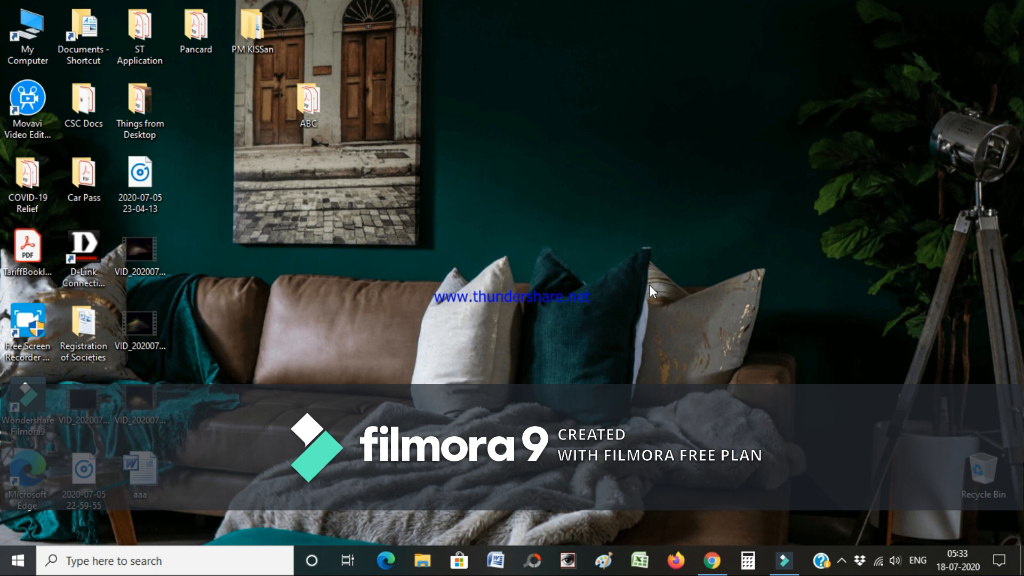
pyautogui.click(709, 569)
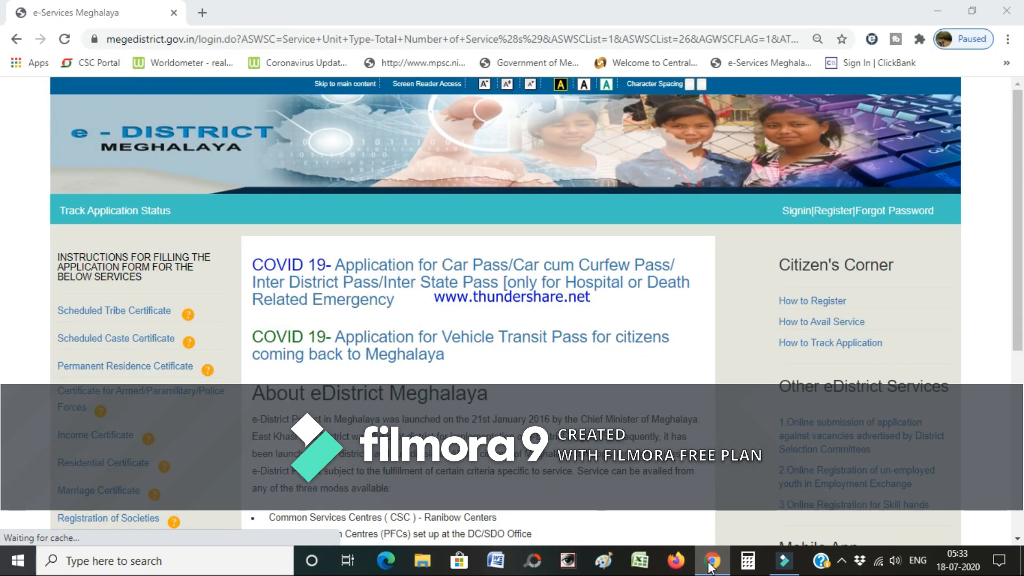
pyautogui.click(710, 568)
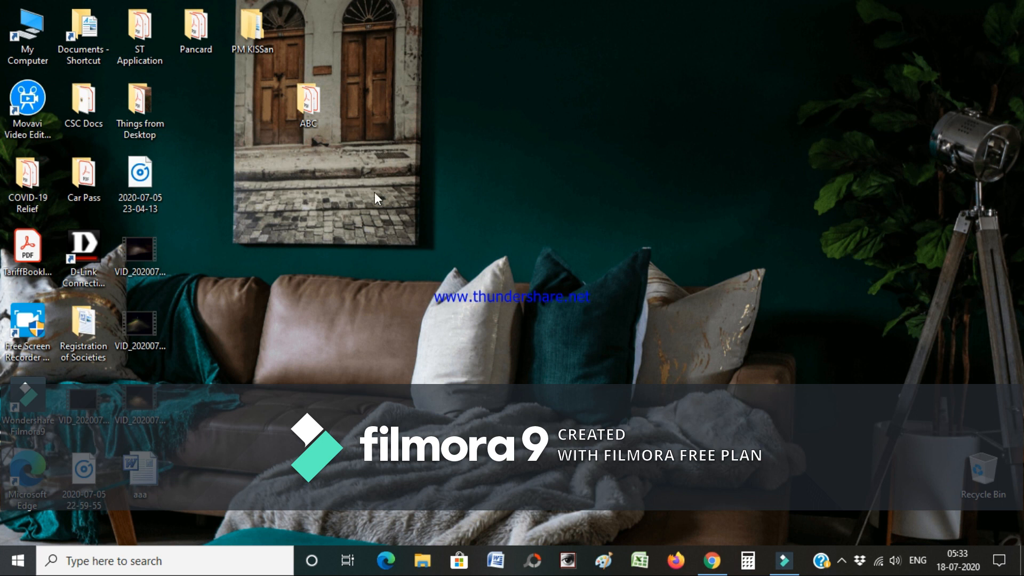
pyautogui.doubleClick(320, 125)
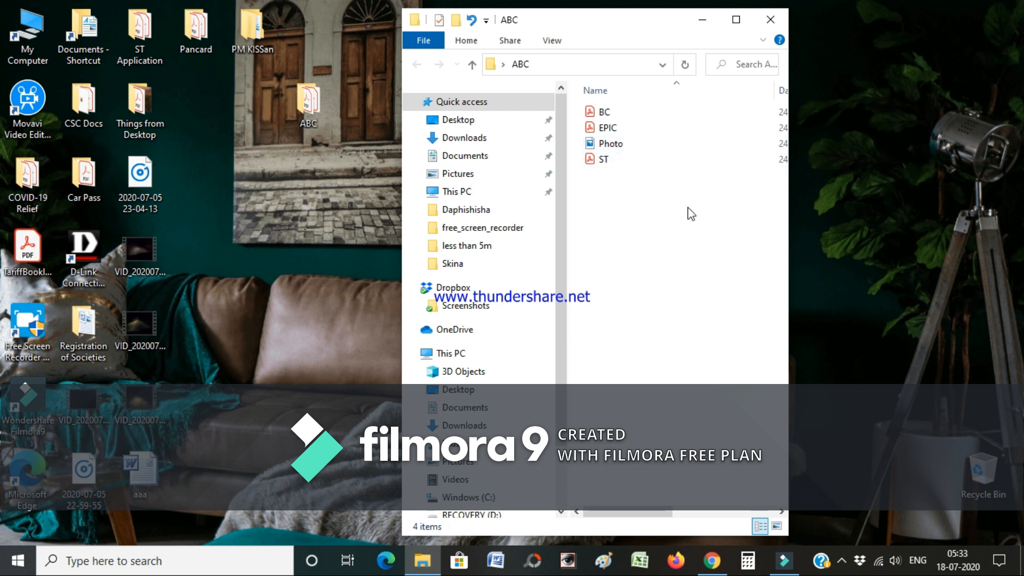
pyautogui.click(700, 20)
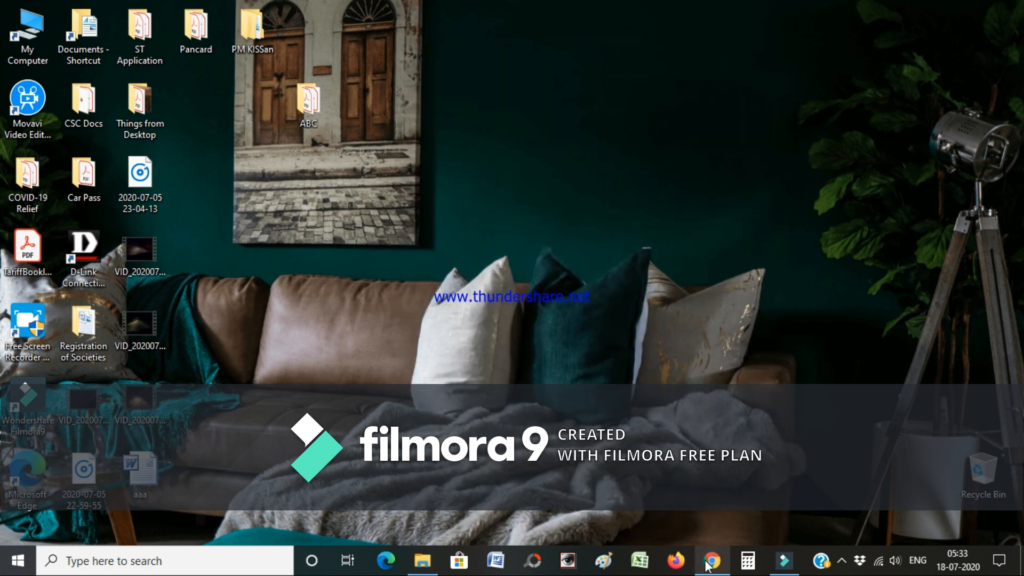
pyautogui.click(712, 561)
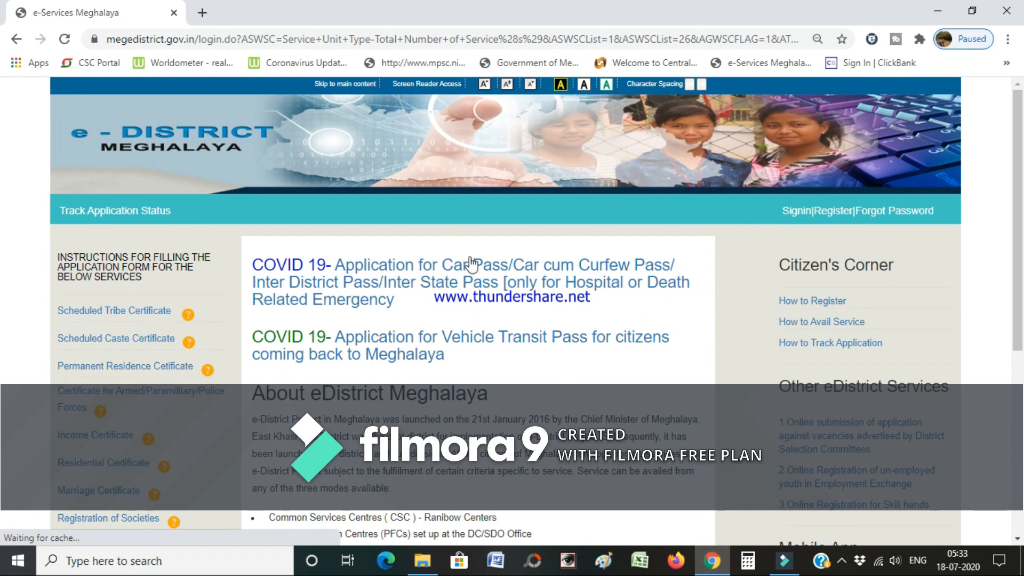
# - Go to megedistrict.gov.in and open the Signin login form
pyautogui.click(350, 40)
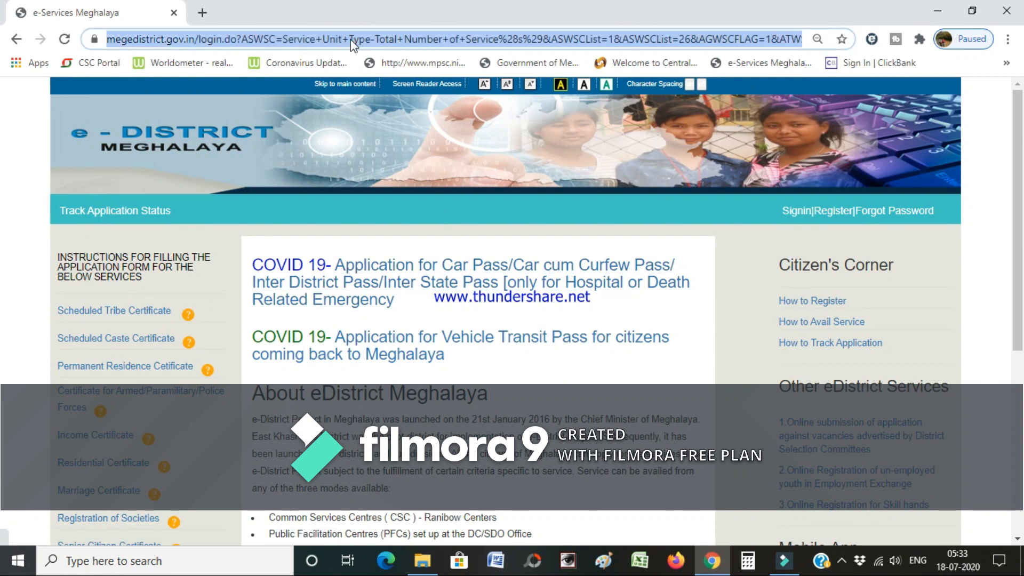
pyautogui.write('ME')
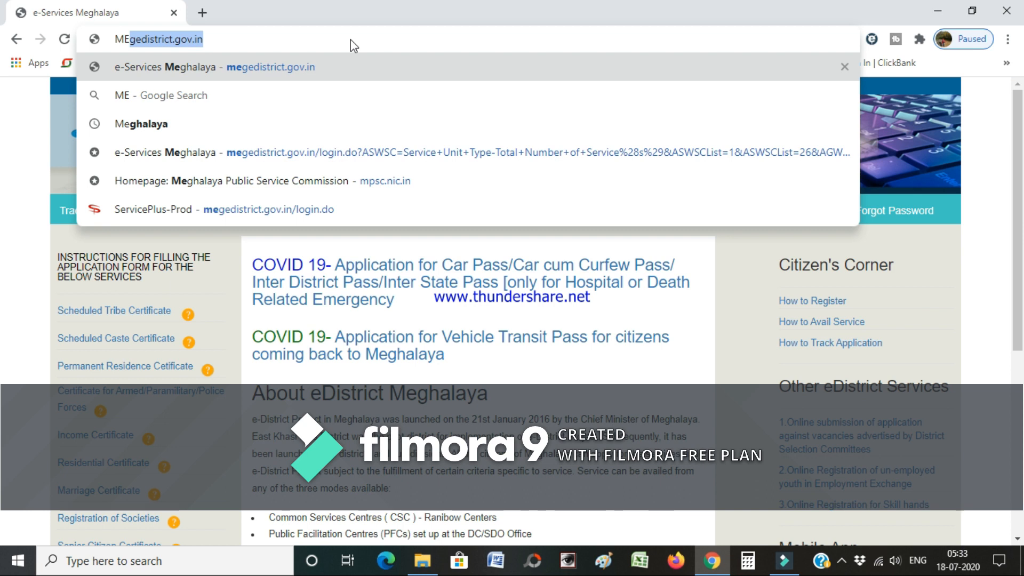
pyautogui.press('BackSpace')
pyautogui.press('BackSpace')
pyautogui.press('BackSpace')
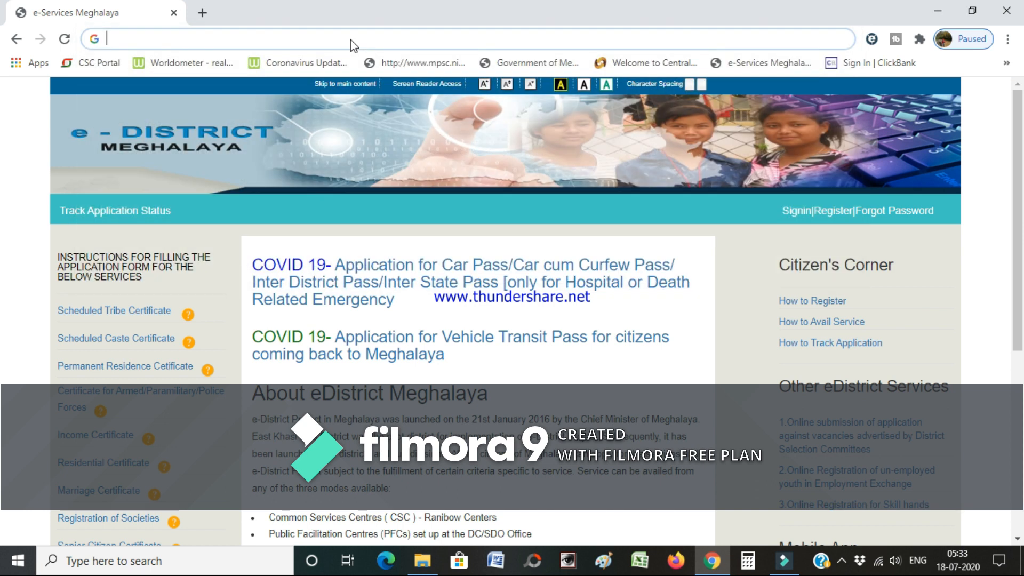
pyautogui.write('me')
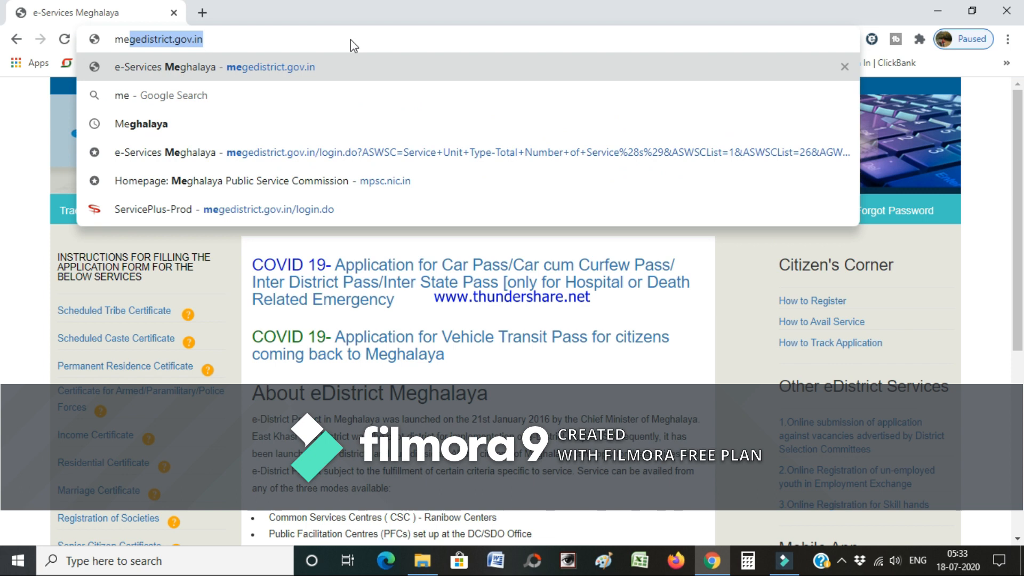
pyautogui.press('Return')
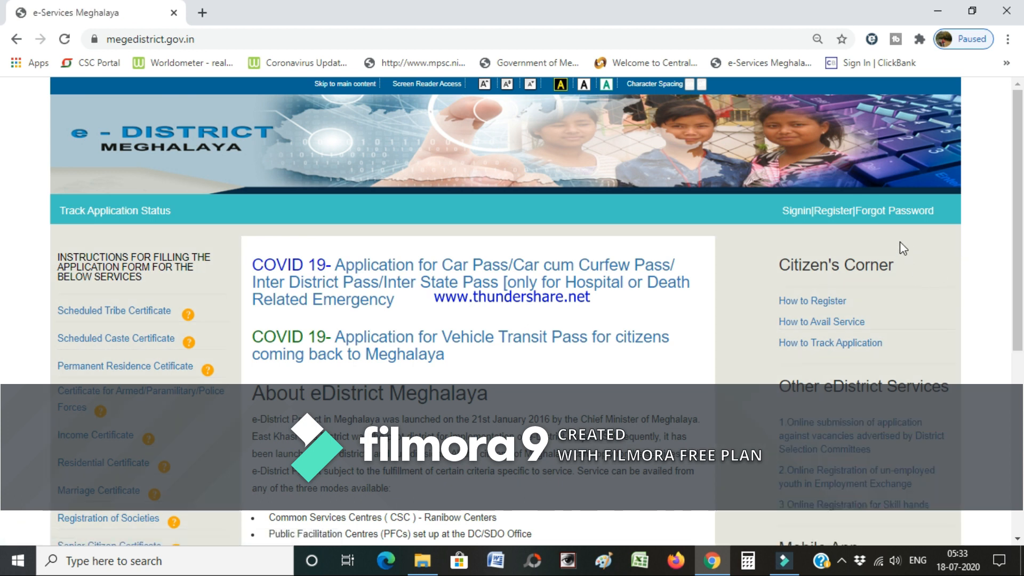
pyautogui.click(868, 211)
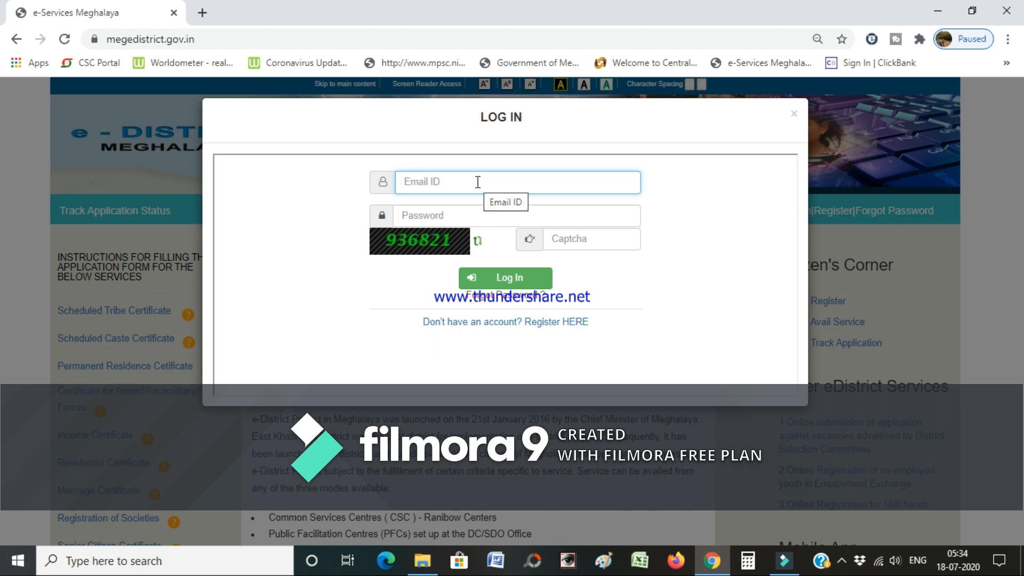
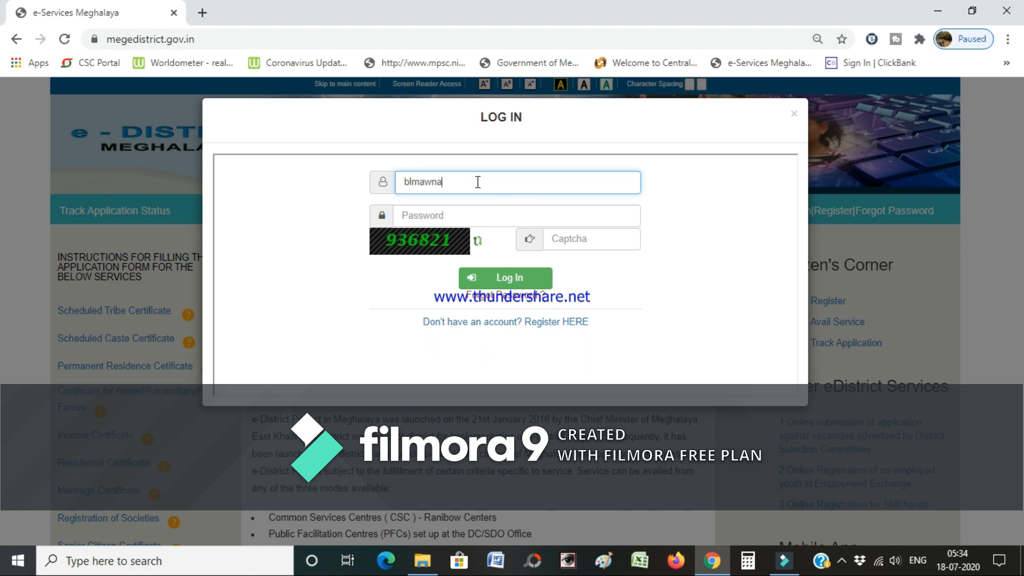
# - Log in with the applicant's email ID, password and the displayed captcha
pyautogui.press('Tab')
pyautogui.write('*')
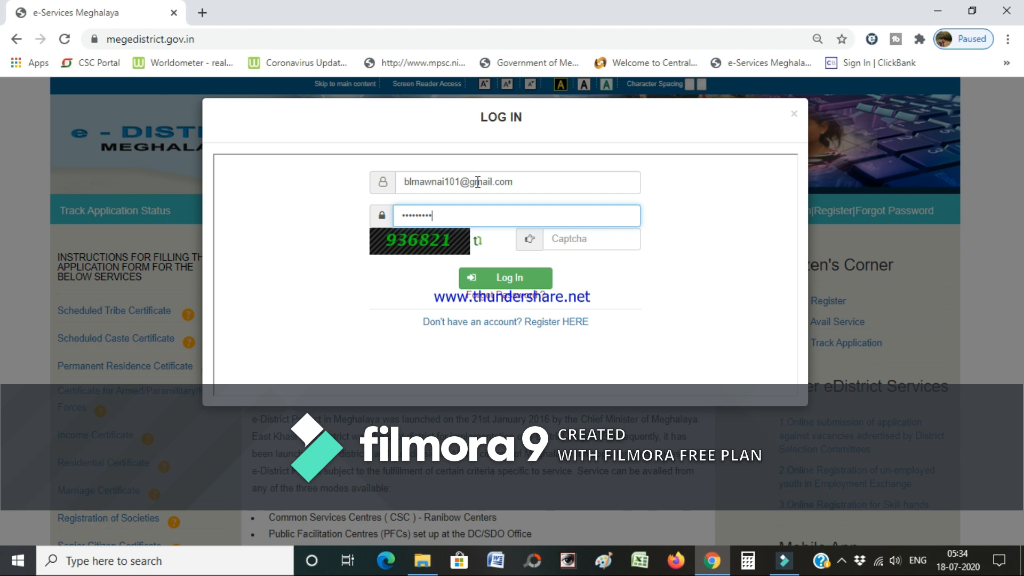
pyautogui.write('***')
pyautogui.press('Tab')
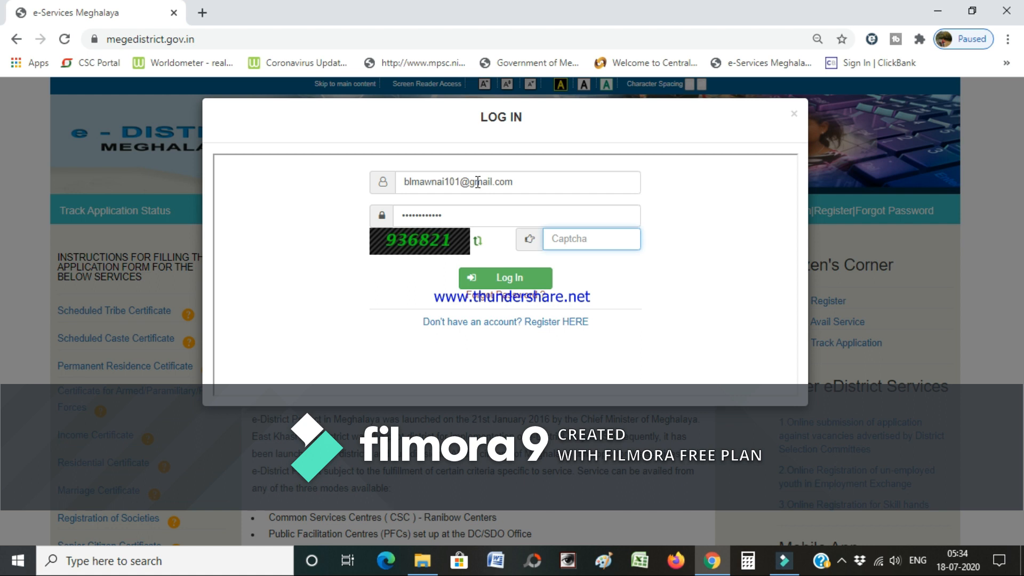
pyautogui.write('936821')
pyautogui.click(512, 278)
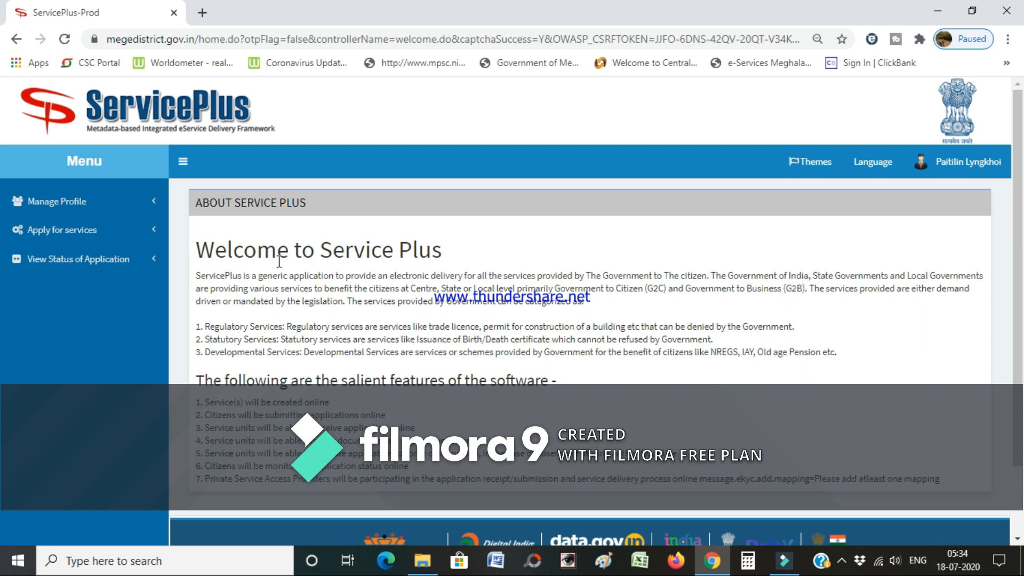
# - List all available services, showing 25 per page
pyautogui.click(70, 231)
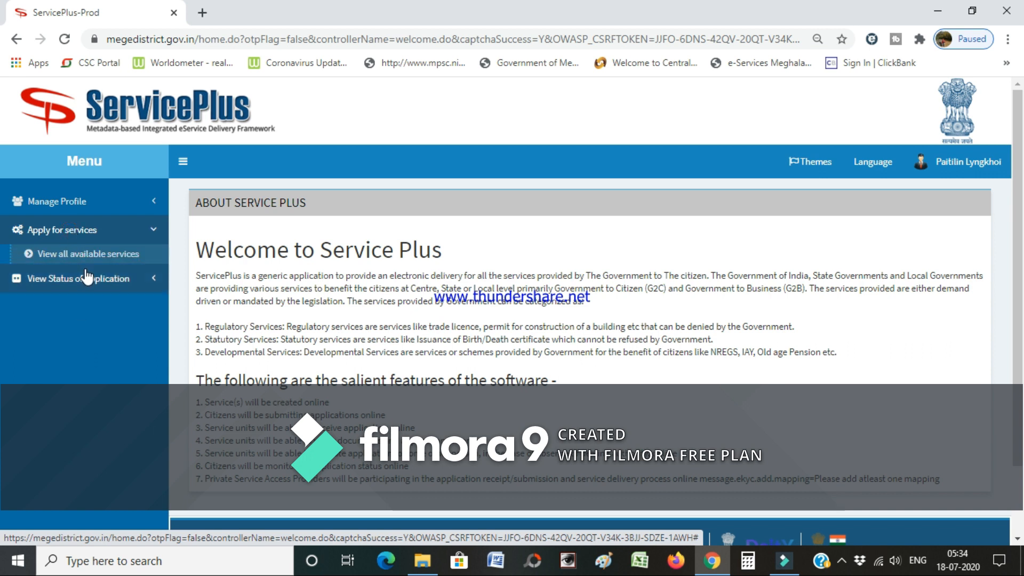
pyautogui.click(90, 255)
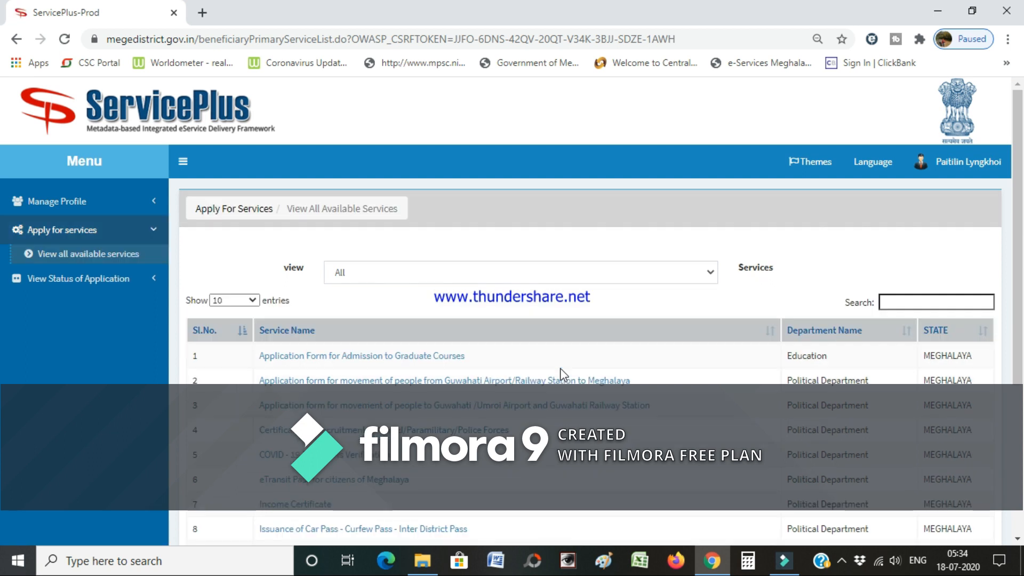
pyautogui.scroll(-4, 563, 373)
pyautogui.scroll(3, 563, 374)
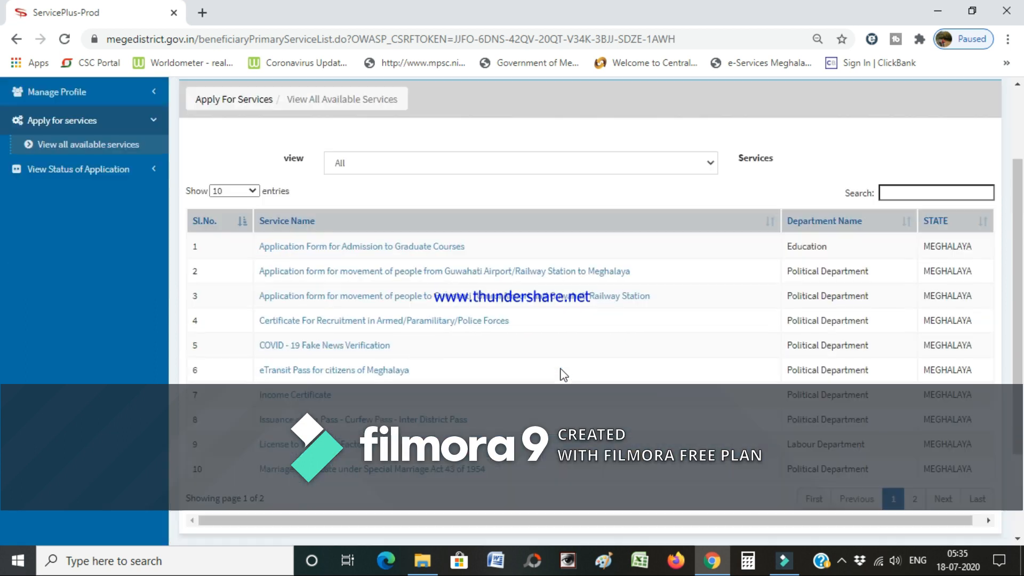
pyautogui.click(250, 191)
pyautogui.click(240, 219)
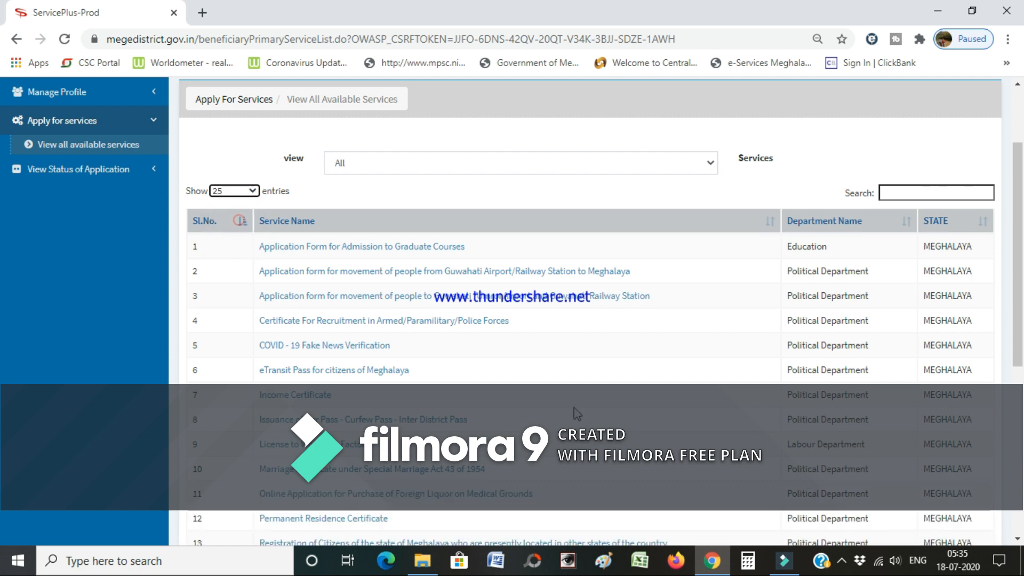
# - Scroll the service table down to the Scheduled Tribe Certificate entry
pyautogui.scroll(-2, 571, 372)
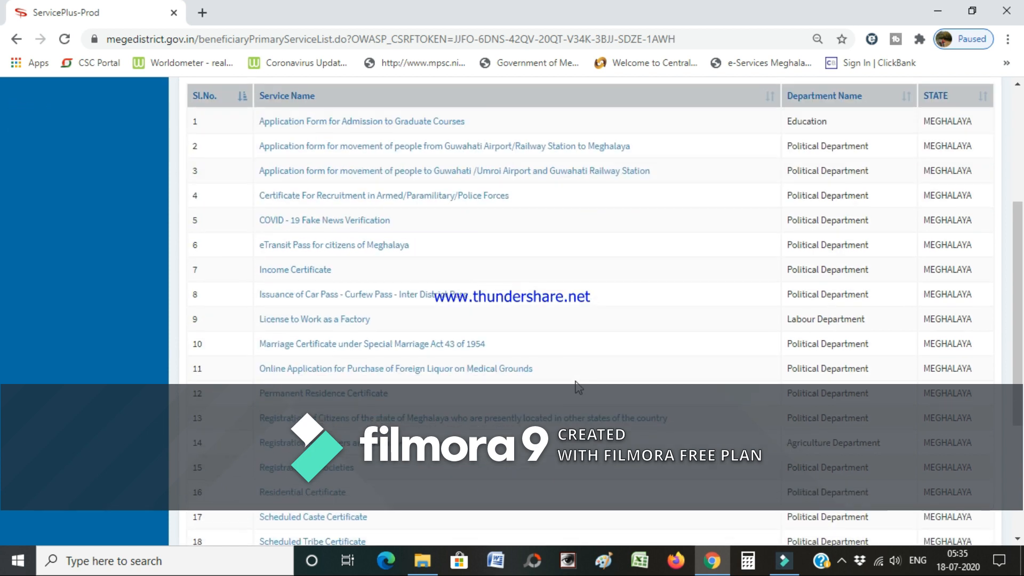
pyautogui.scroll(-2, 579, 388)
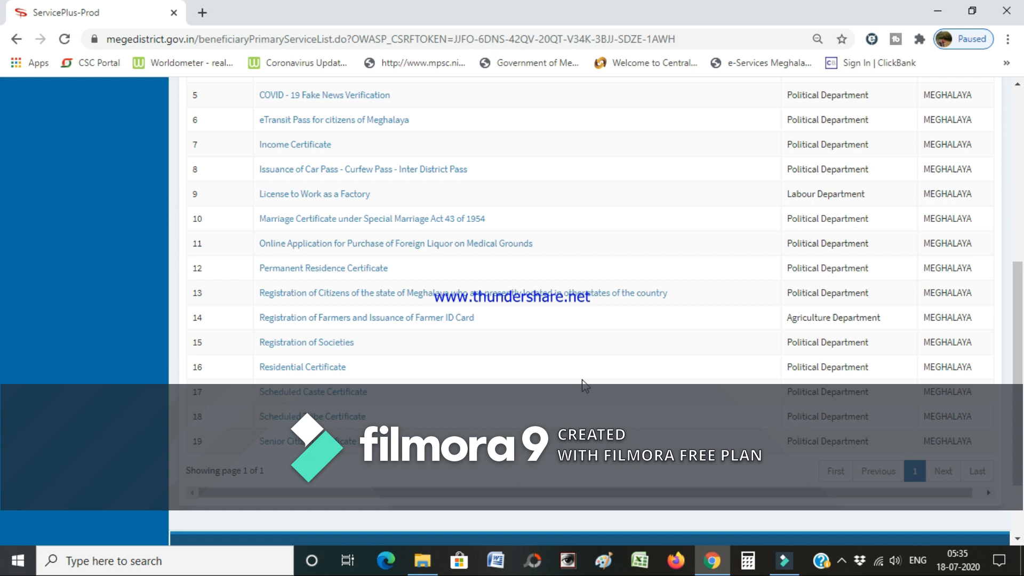
pyautogui.scroll(2, 583, 386)
pyautogui.scroll(2, 460, 319)
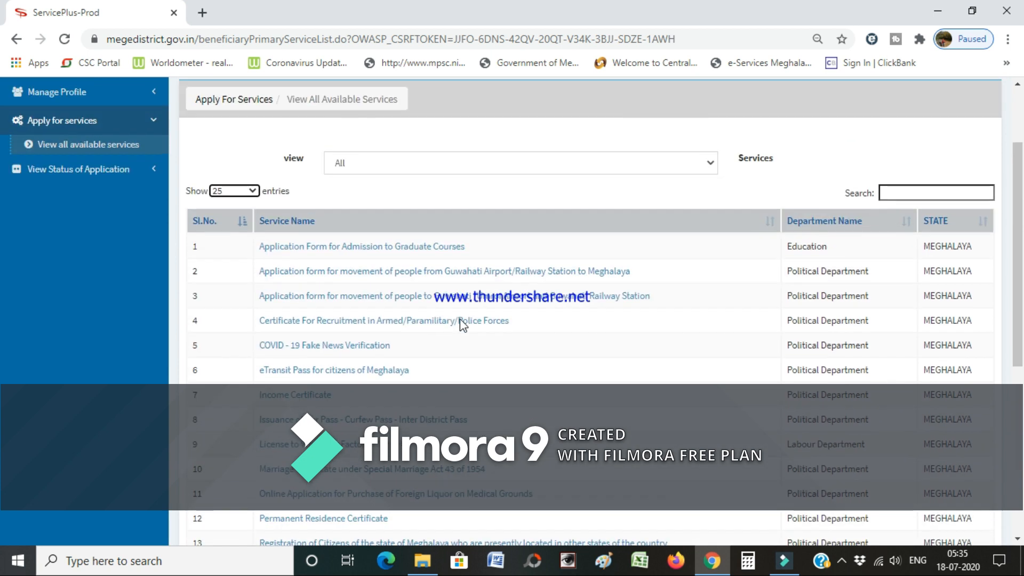
pyautogui.scroll(-2, 462, 326)
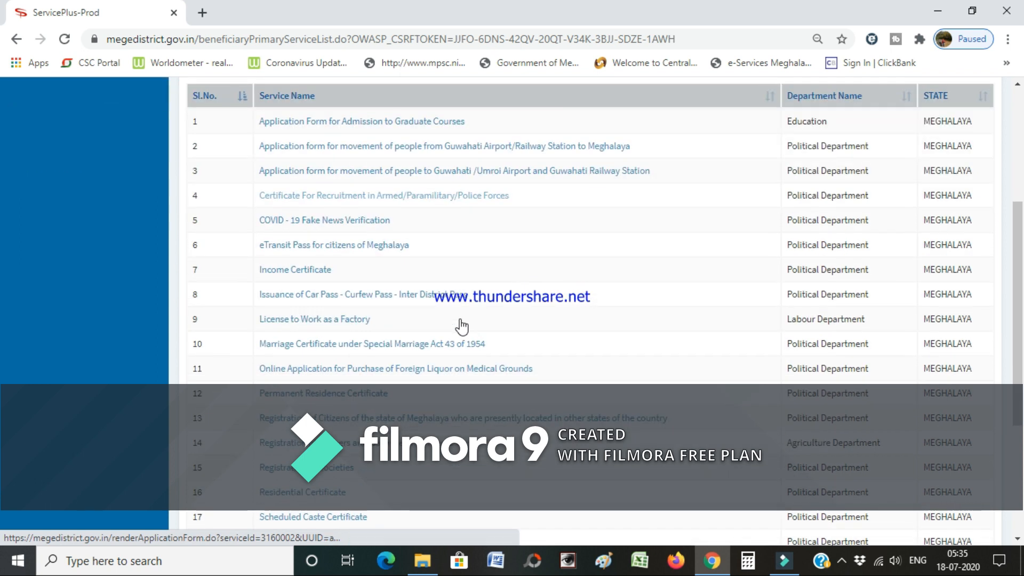
pyautogui.scroll(-2, 462, 326)
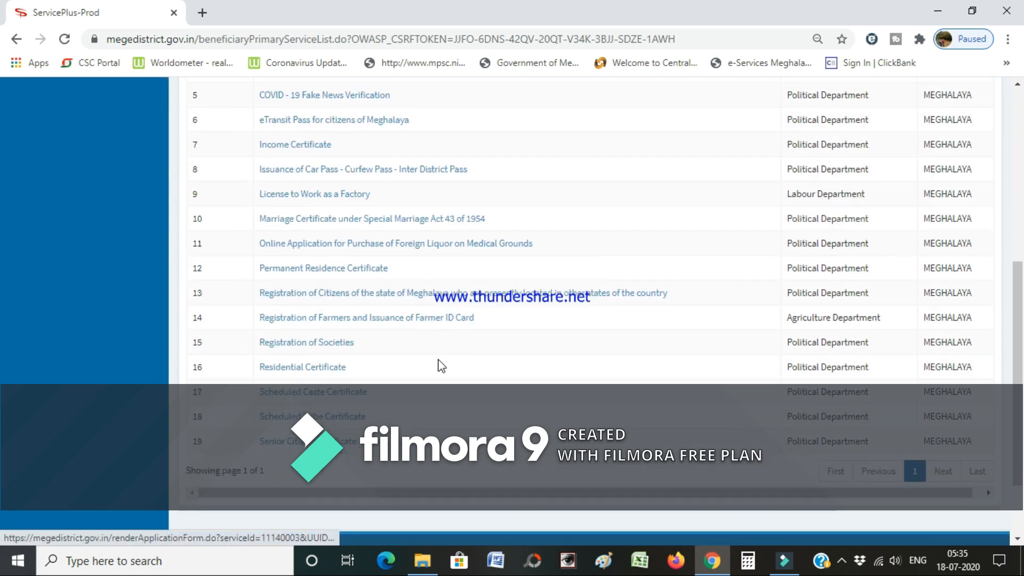
pyautogui.scroll(2, 439, 366)
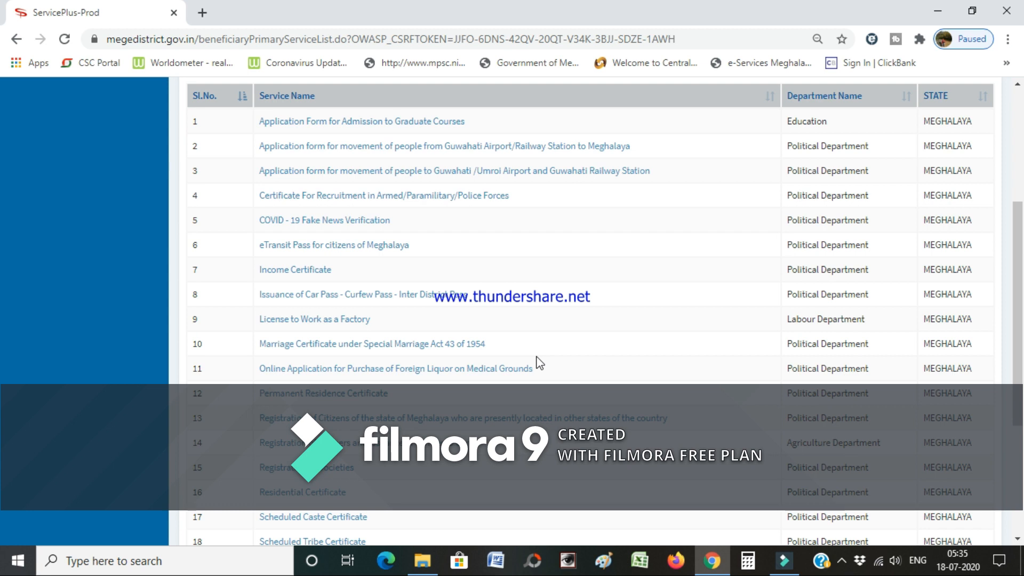
pyautogui.scroll(2, 539, 363)
pyautogui.scroll(-2, 539, 364)
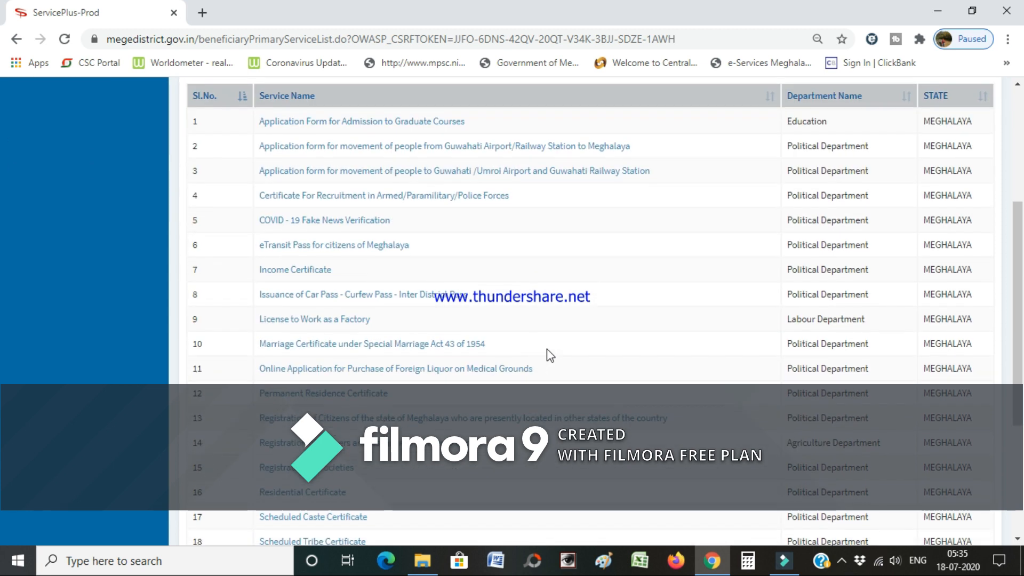
pyautogui.scroll(-2, 550, 354)
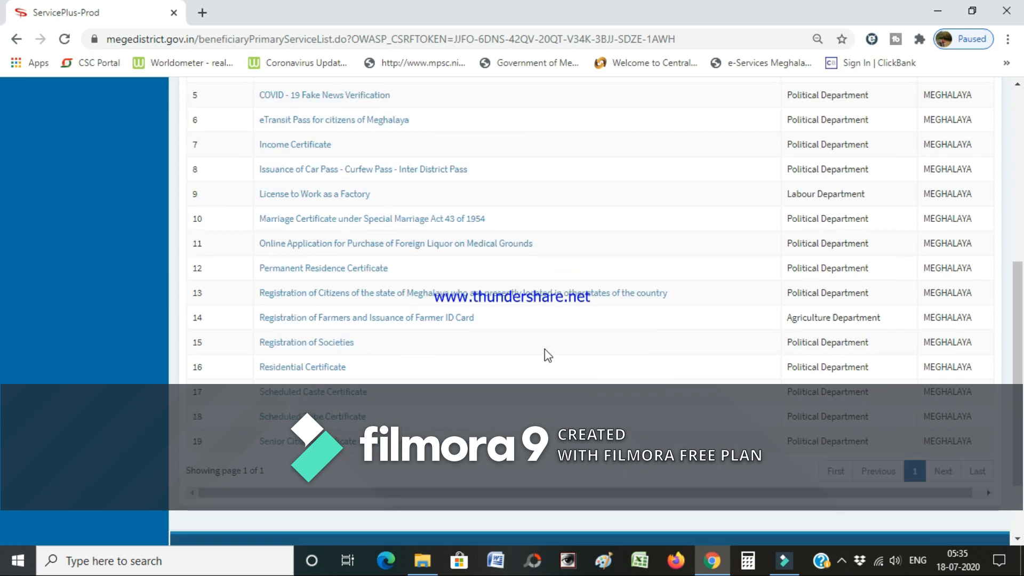
pyautogui.scroll(2, 445, 350)
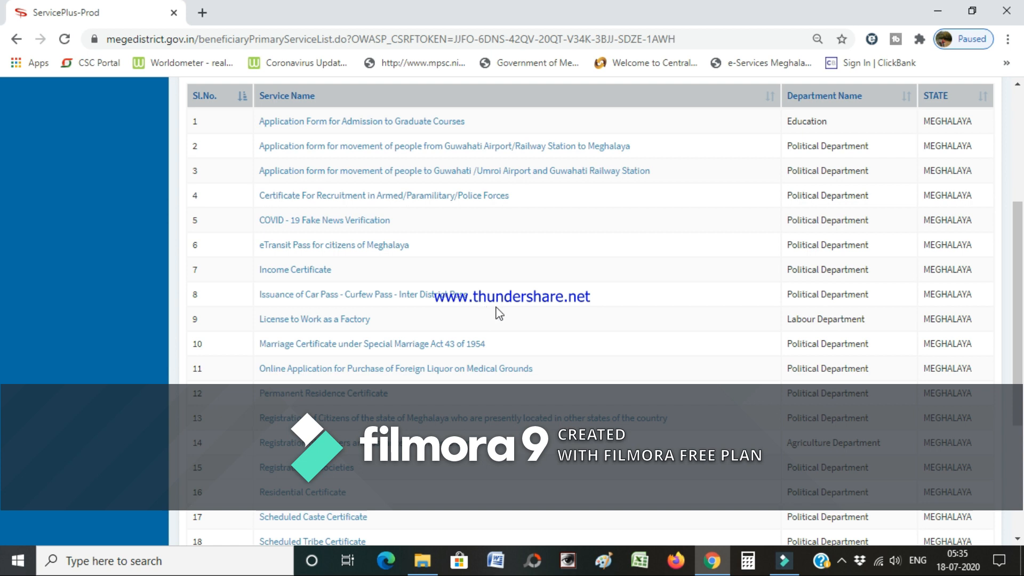
pyautogui.scroll(-2, 499, 314)
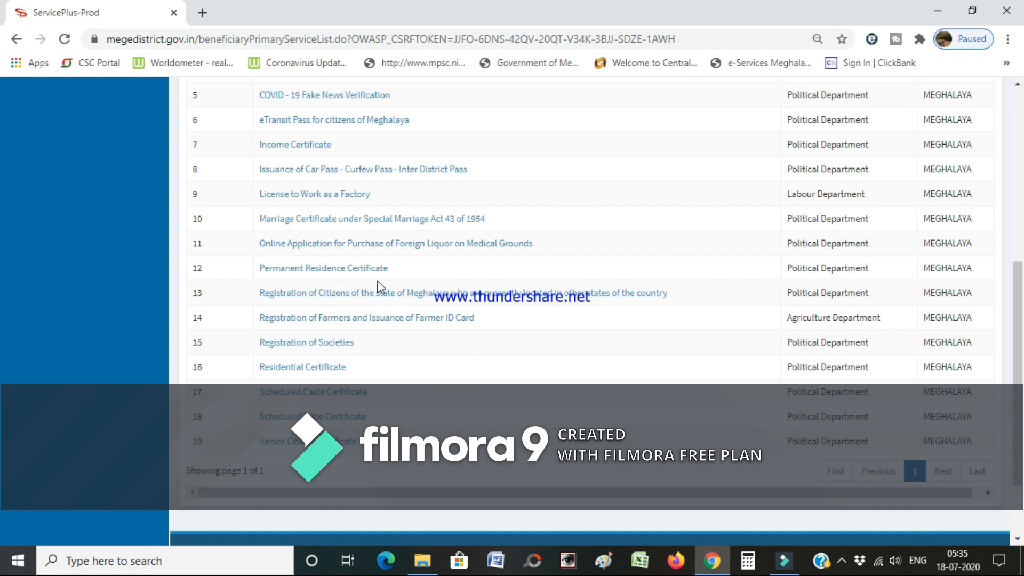
pyautogui.scroll(1, 383, 288)
pyautogui.scroll(1, 391, 240)
pyautogui.scroll(-3, 384, 258)
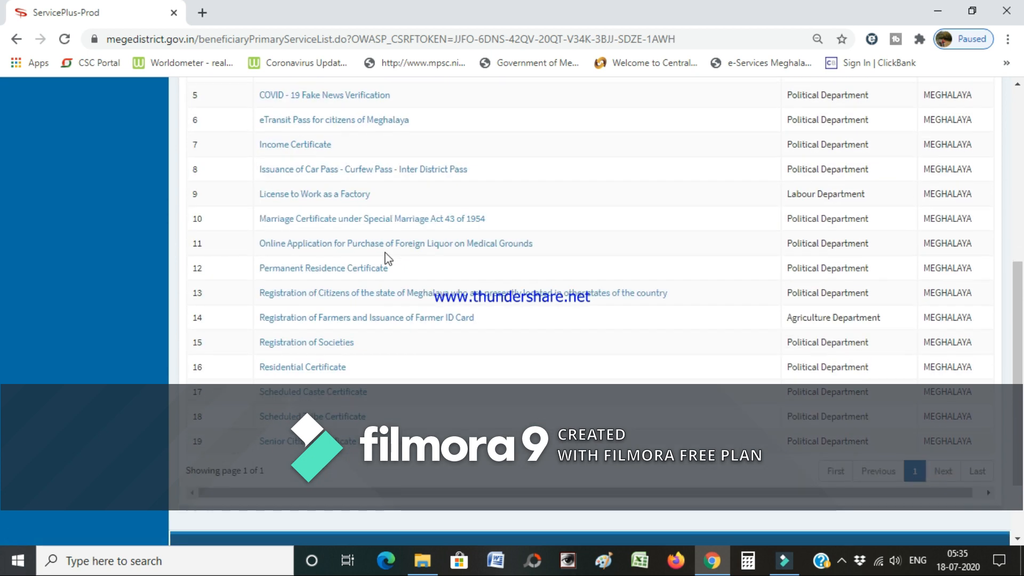
pyautogui.scroll(-2, 385, 259)
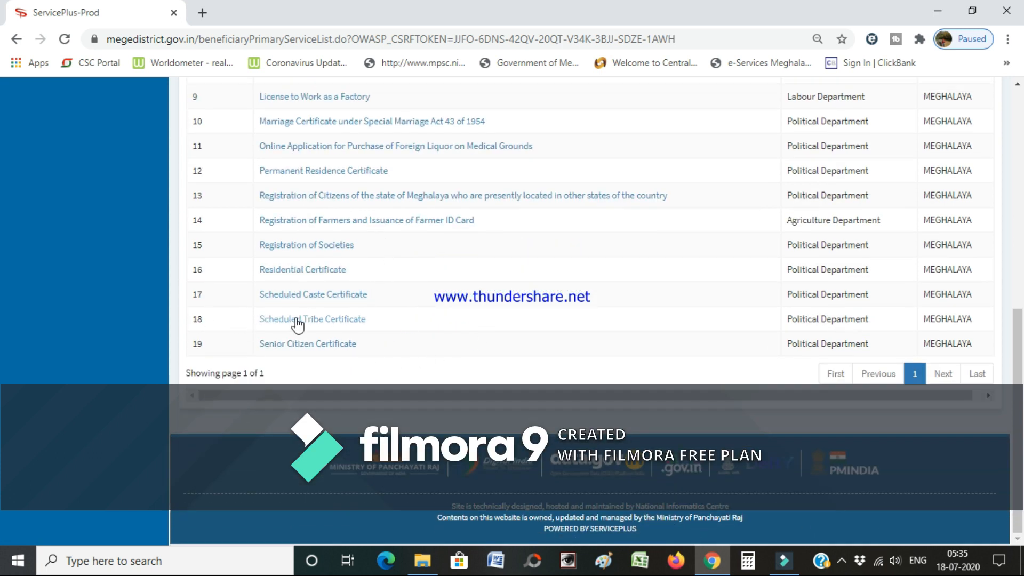
# - Open the Scheduled Tribe Certificate application form
pyautogui.click(318, 322)
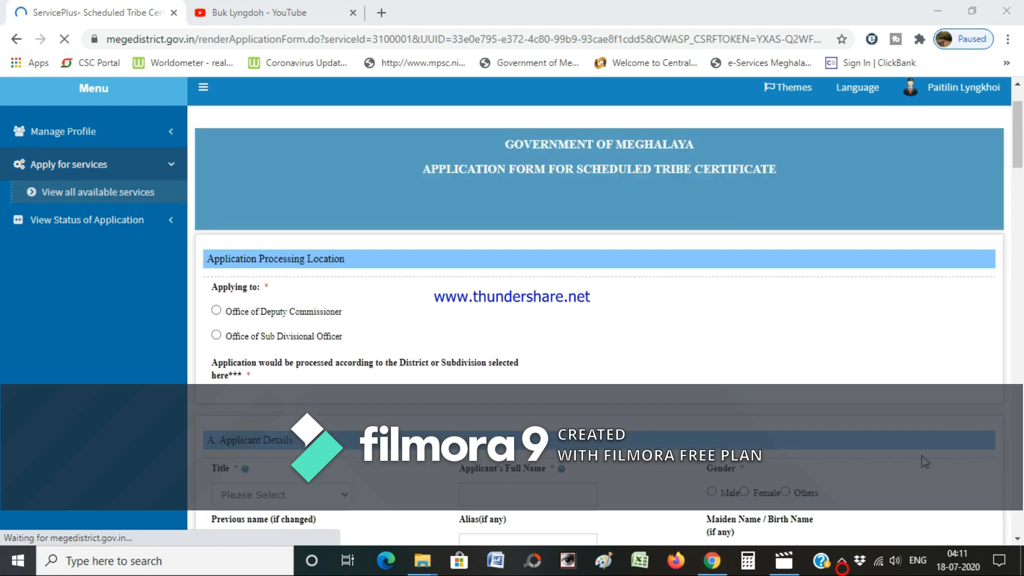
pyautogui.click(842, 561)
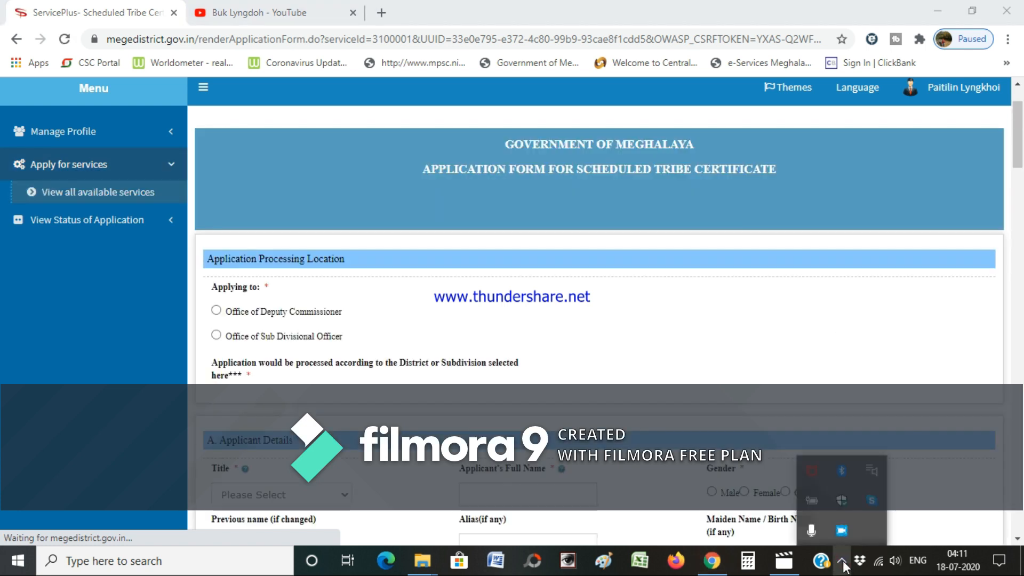
pyautogui.click(842, 561)
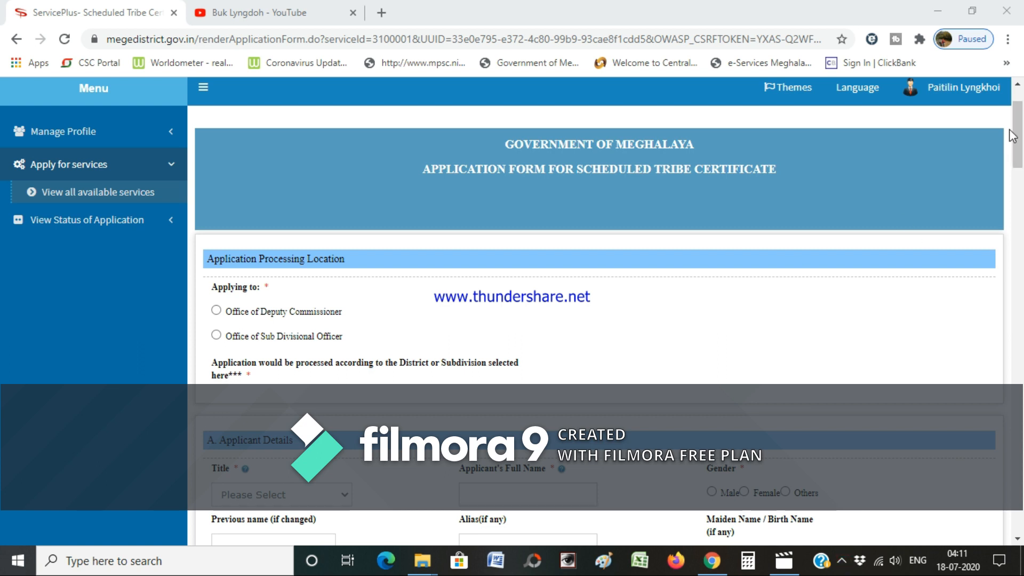
pyautogui.moveTo(1018, 126)
pyautogui.mouseDown()
pyautogui.moveTo(1021, 142)
pyautogui.moveTo(1020, 119)
pyautogui.mouseUp()
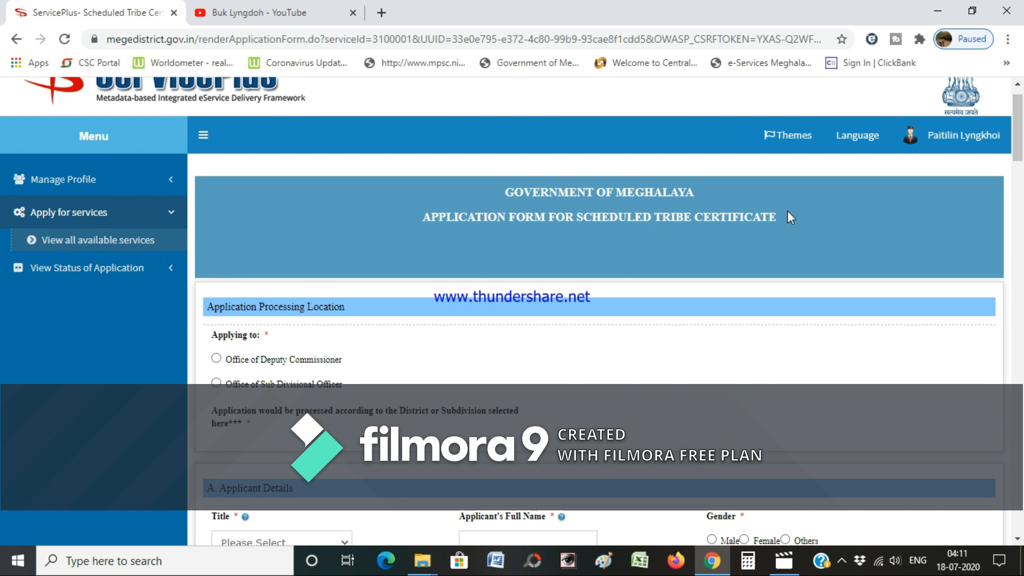
pyautogui.moveTo(1017, 130); pyautogui.dragTo(1018, 166)
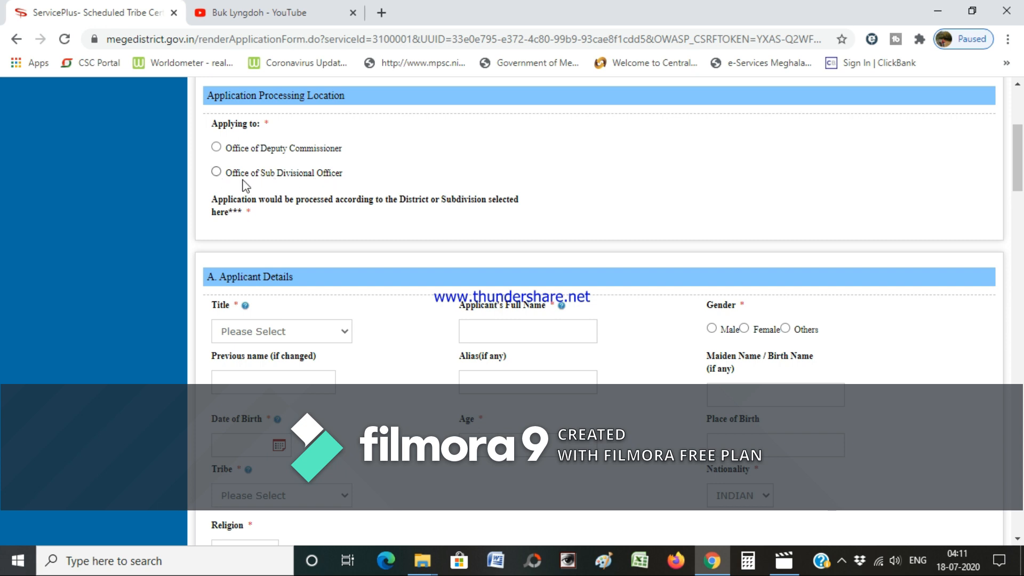
# - Address the application to Office of Deputy Commissioner, district SOUTH WEST KHASI HILLS
pyautogui.click(216, 148)
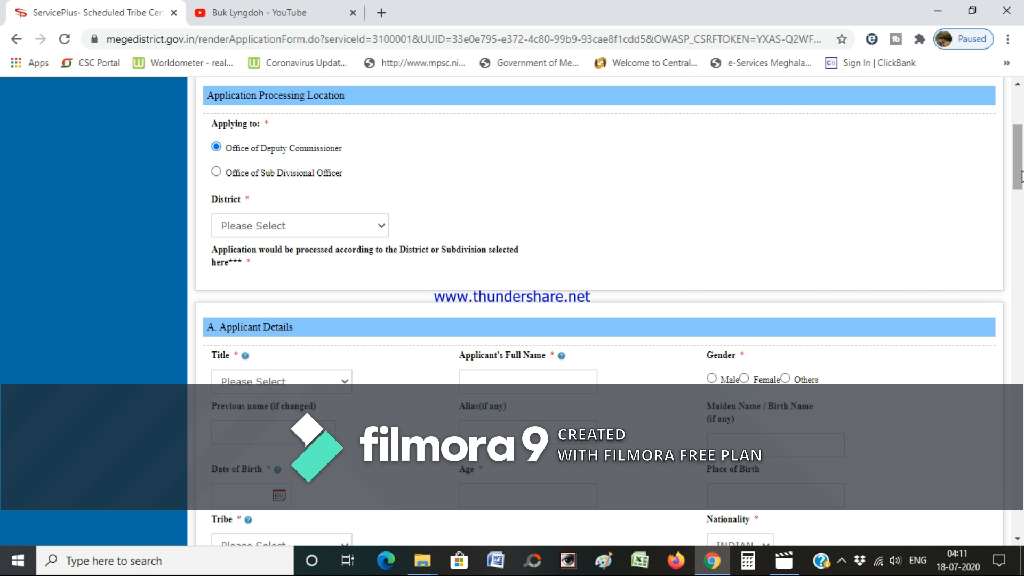
pyautogui.moveTo(1020, 158); pyautogui.dragTo(1019, 166)
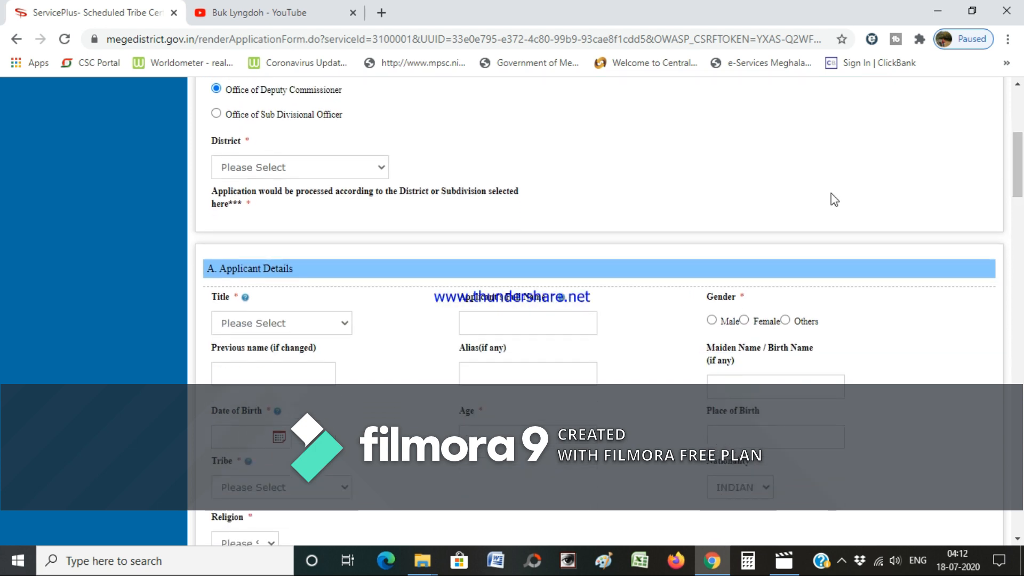
pyautogui.click(347, 168)
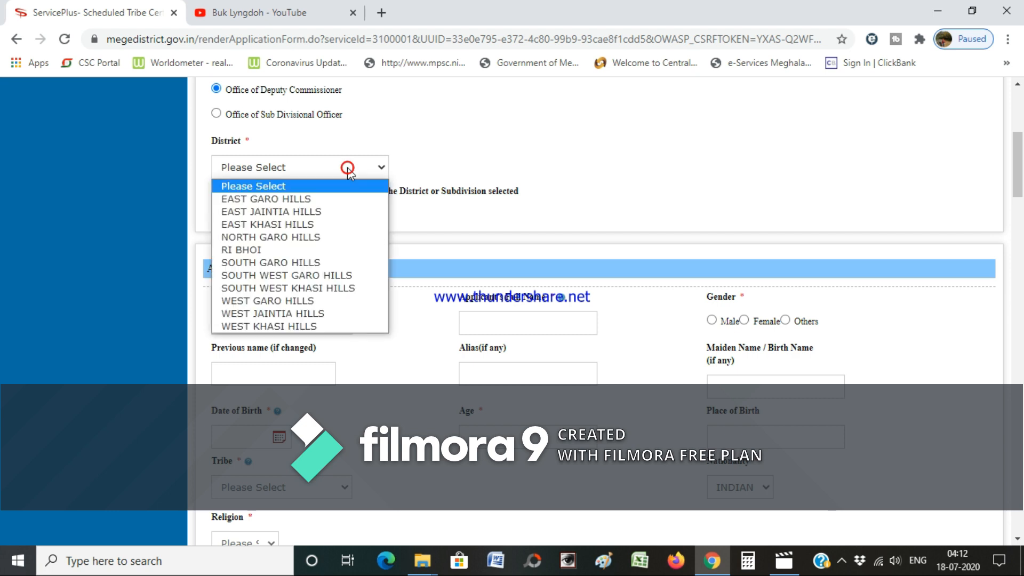
pyautogui.click(341, 291)
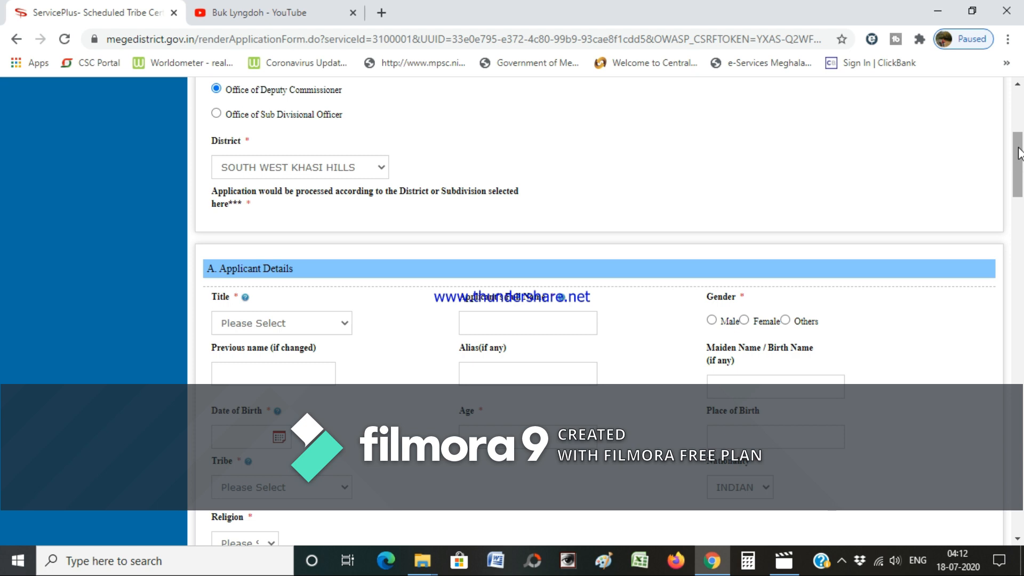
pyautogui.moveTo(1019, 153); pyautogui.dragTo(1020, 175)
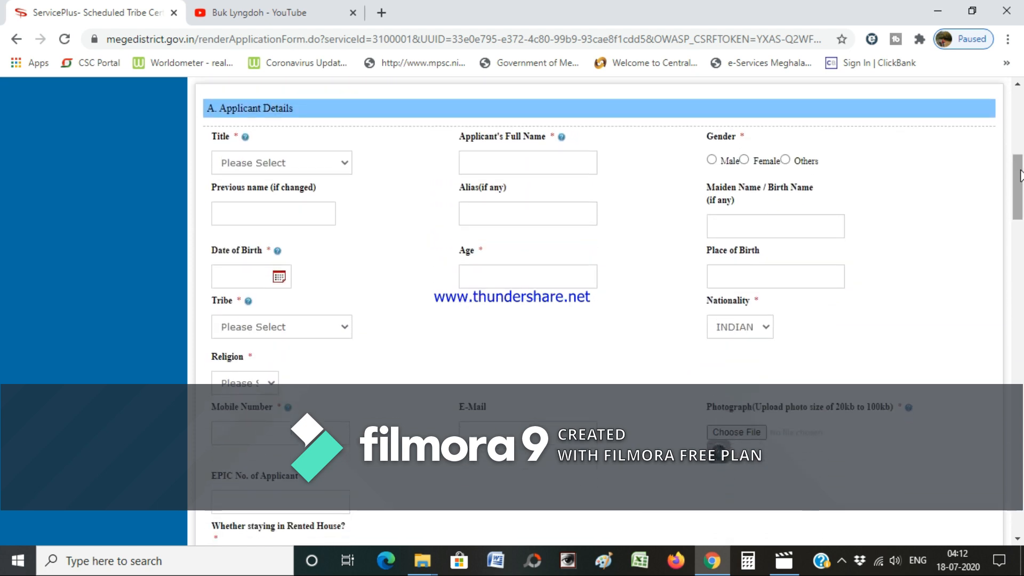
# - Set the title to Smt and enter the applicant's full name, zooming the page out
pyautogui.click(322, 171)
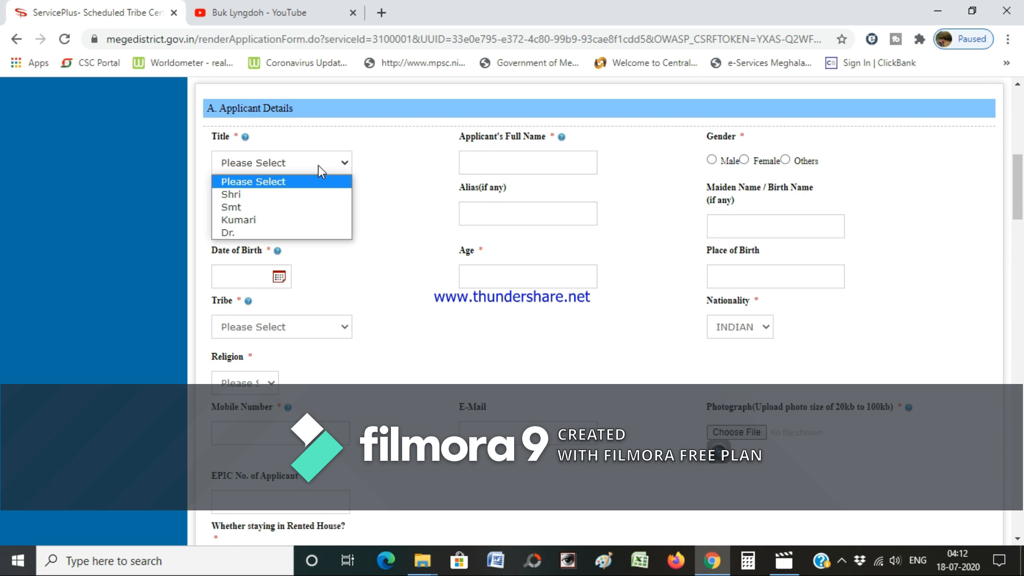
pyautogui.click(314, 208)
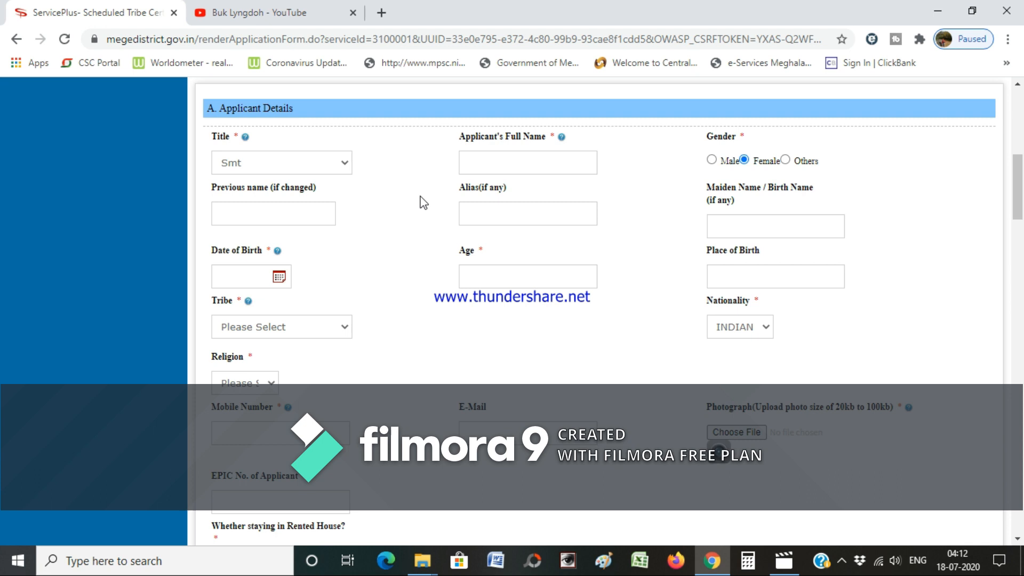
pyautogui.click(507, 168)
pyautogui.hotkey('ctrl', '-')
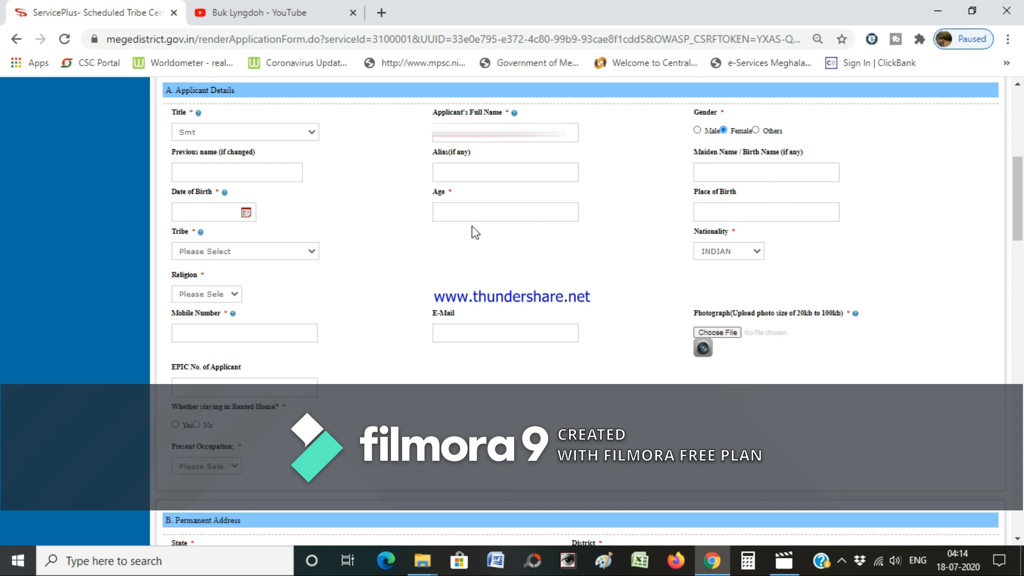
pyautogui.click(247, 213)
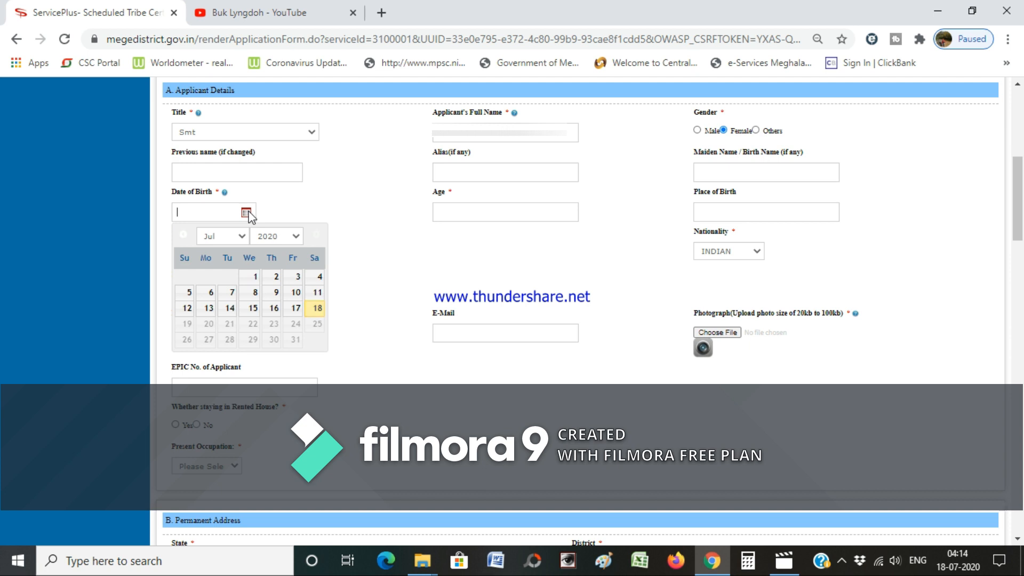
# - Pick 23 December 1963 as the date of birth, giving age 57
pyautogui.click(295, 236)
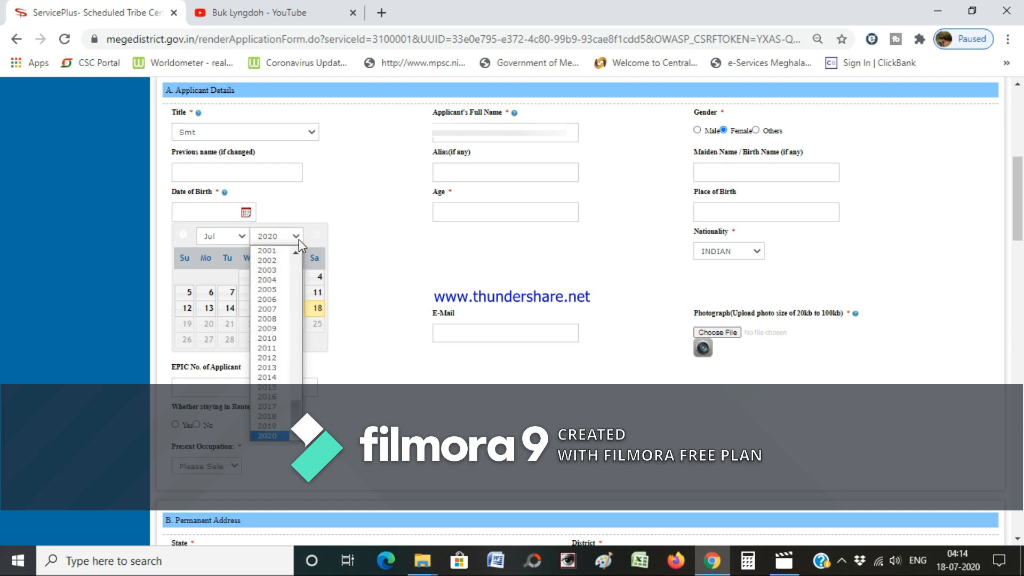
pyautogui.moveTo(296, 416); pyautogui.dragTo(302, 362)
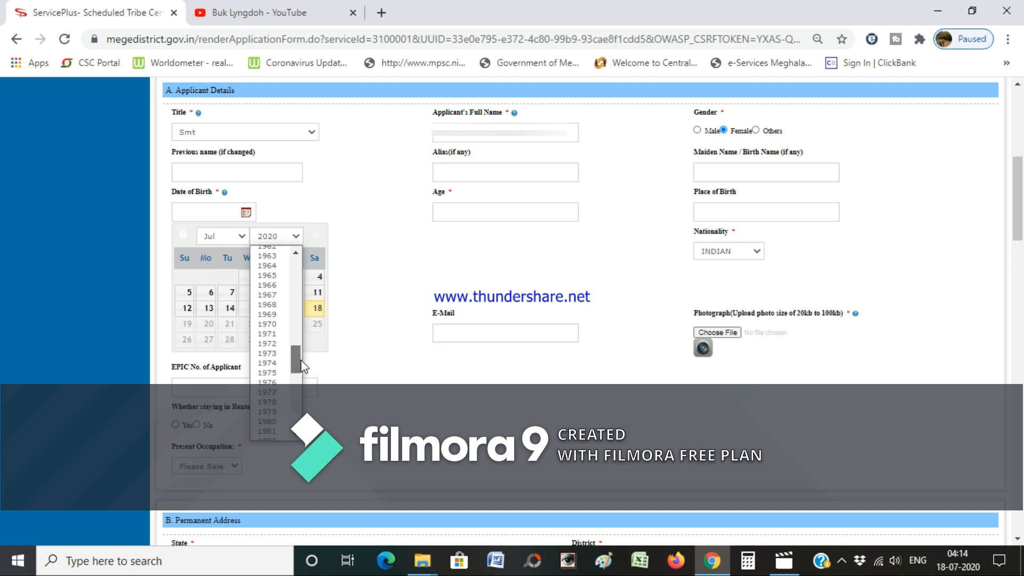
pyautogui.click(274, 257)
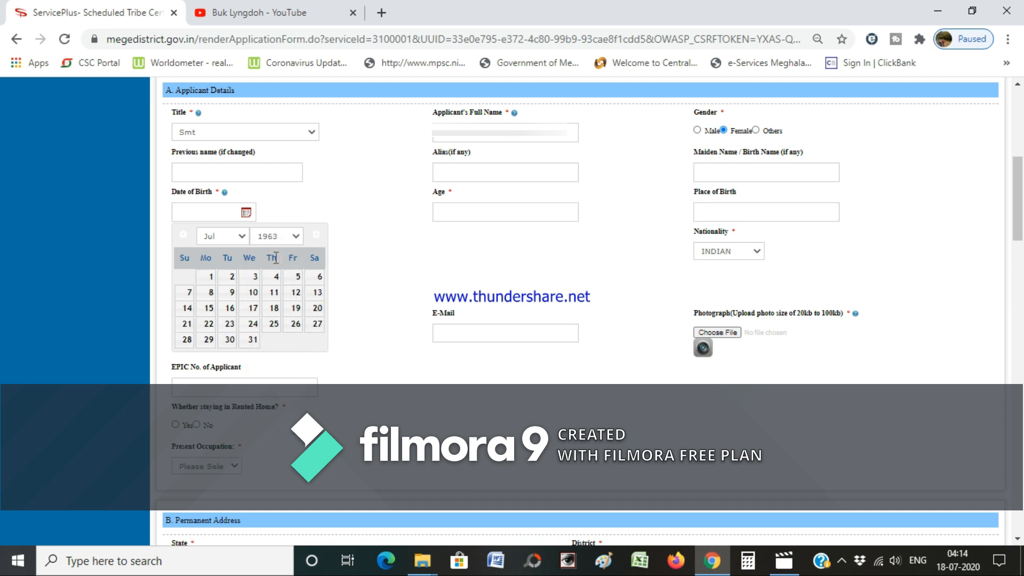
pyautogui.click(242, 236)
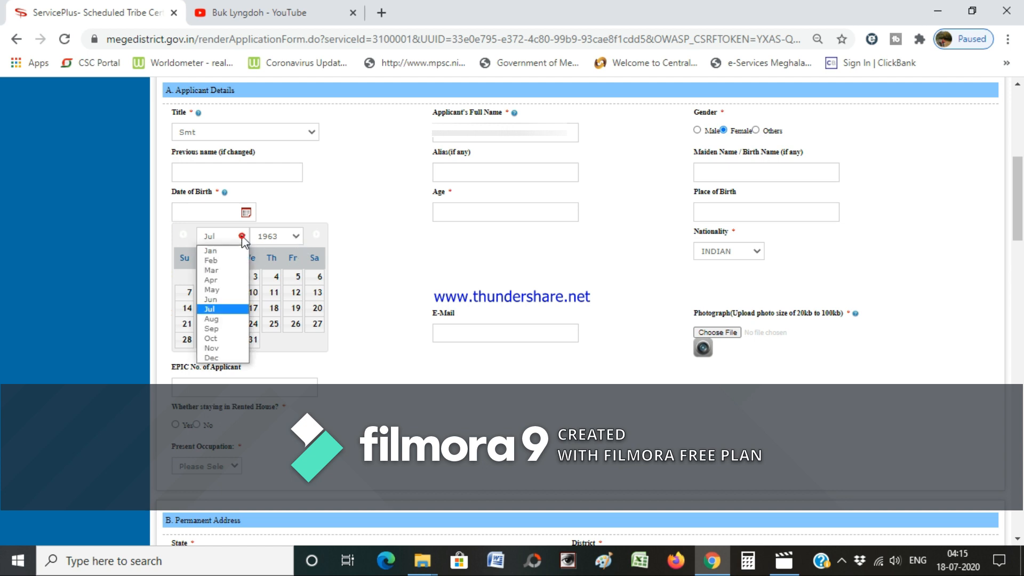
pyautogui.click(225, 359)
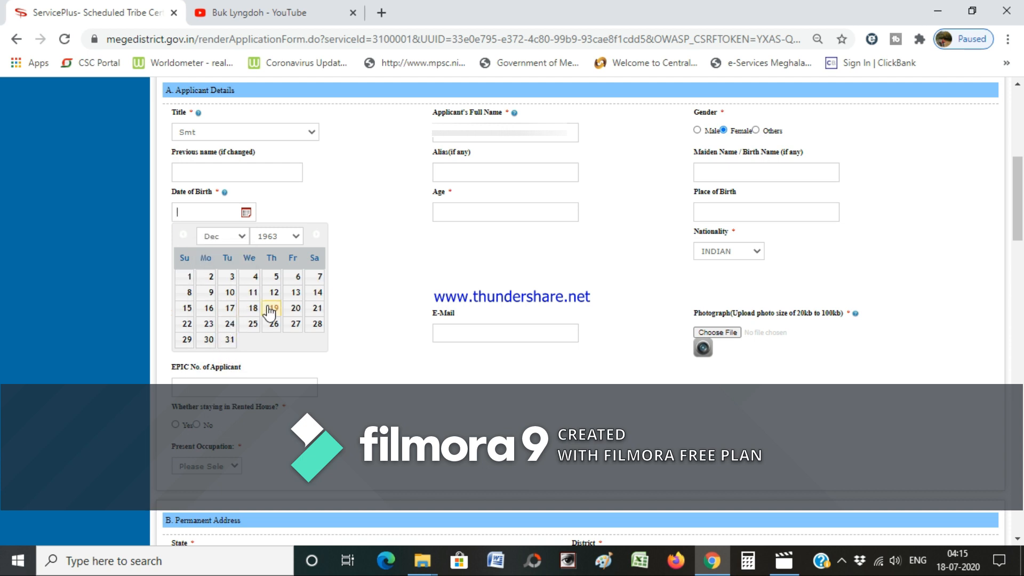
pyautogui.click(208, 326)
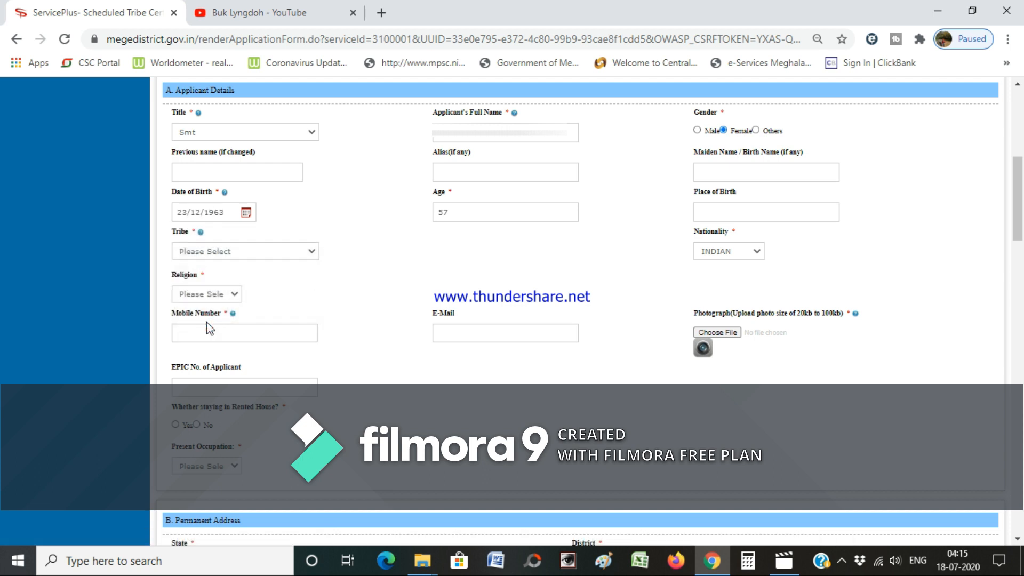
# - Enter the place of birth and set the tribe to Khasi
pyautogui.press('Tab')
pyautogui.press('Tab')
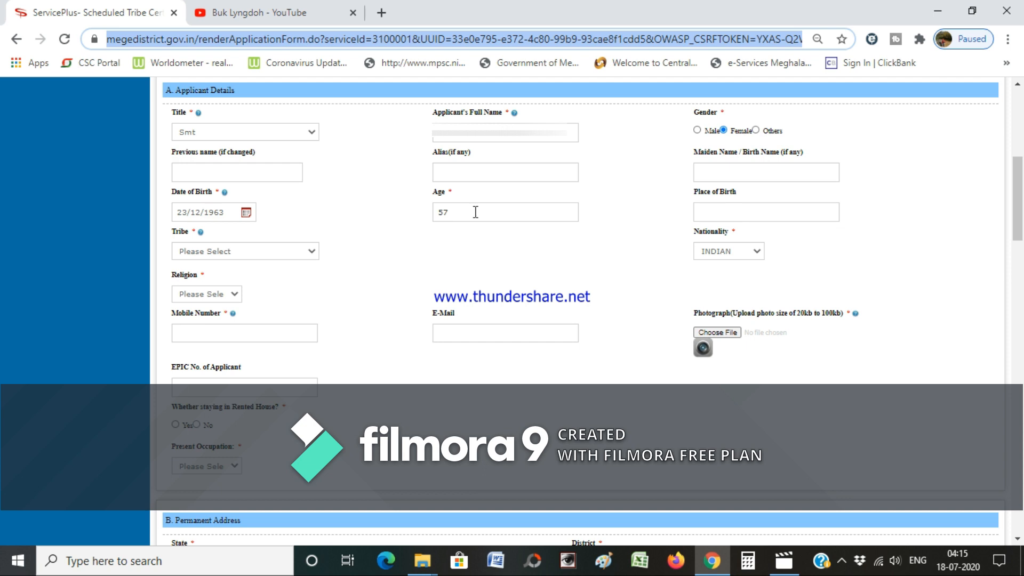
pyautogui.click(474, 212)
pyautogui.click(741, 212)
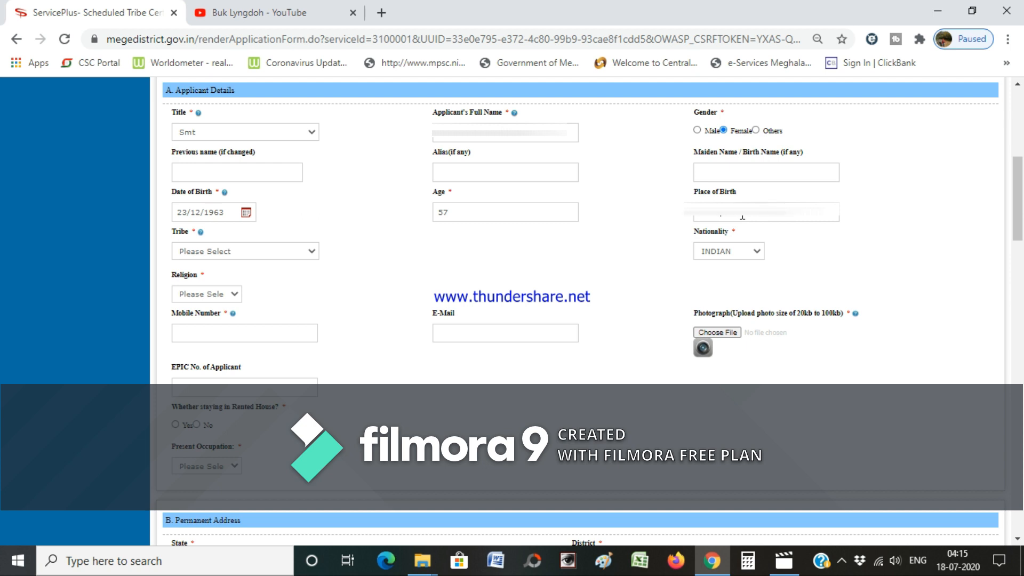
pyautogui.write(',')
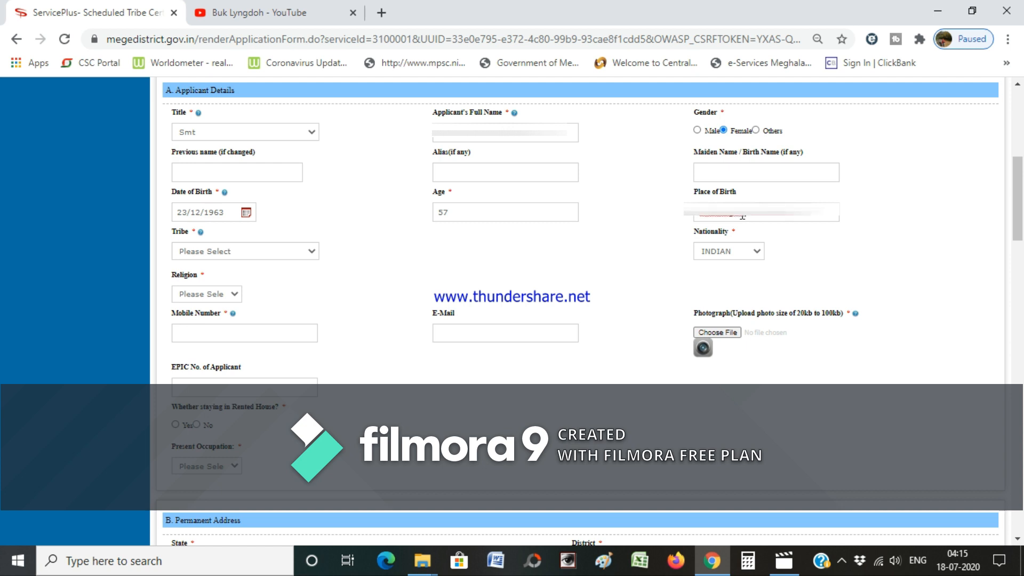
pyautogui.click(311, 253)
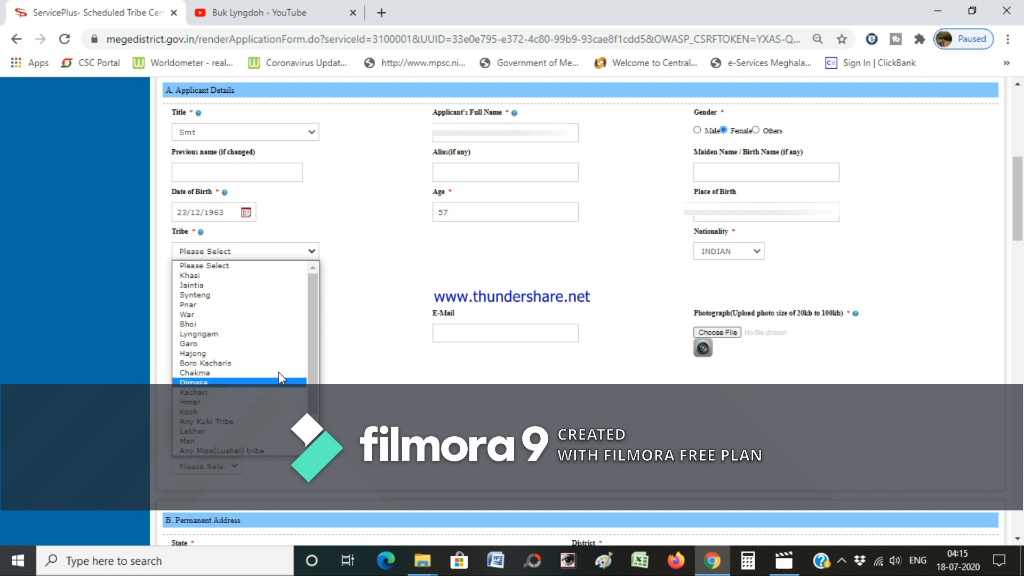
pyautogui.click(256, 276)
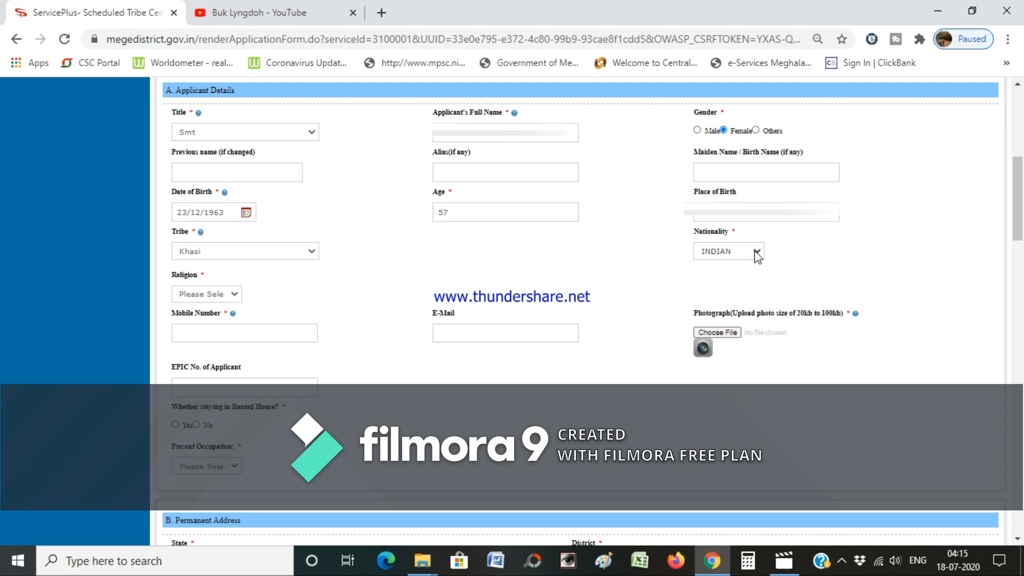
# - Set religion to Christianity and enter the applicant's mobile number
pyautogui.click(236, 294)
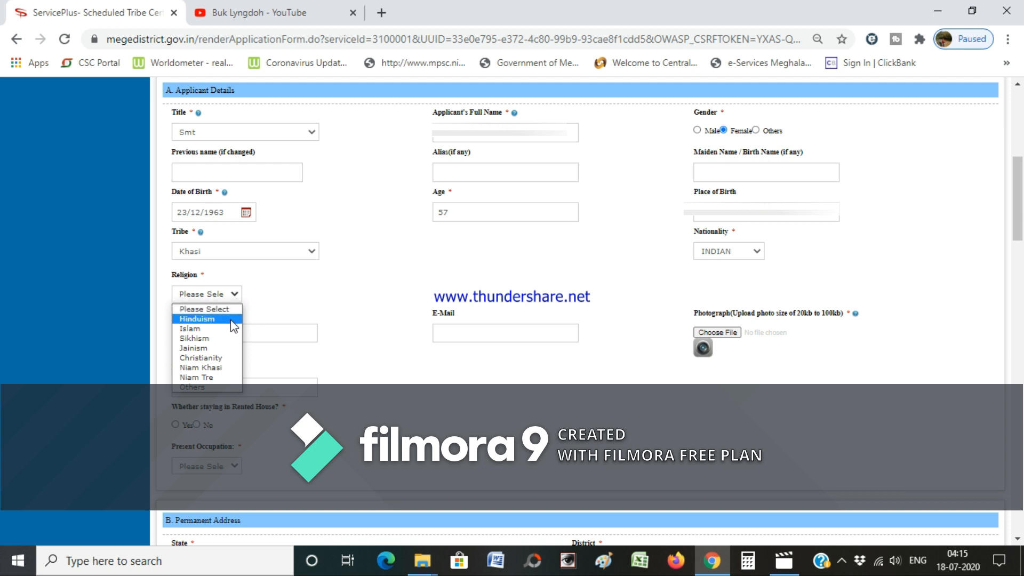
pyautogui.click(226, 358)
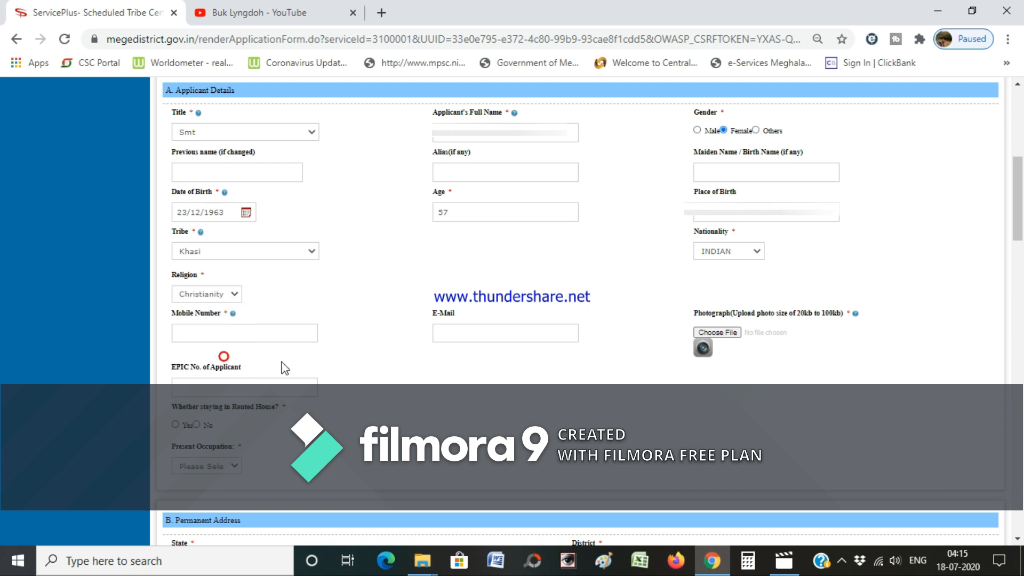
pyautogui.click(291, 334)
pyautogui.click(486, 335)
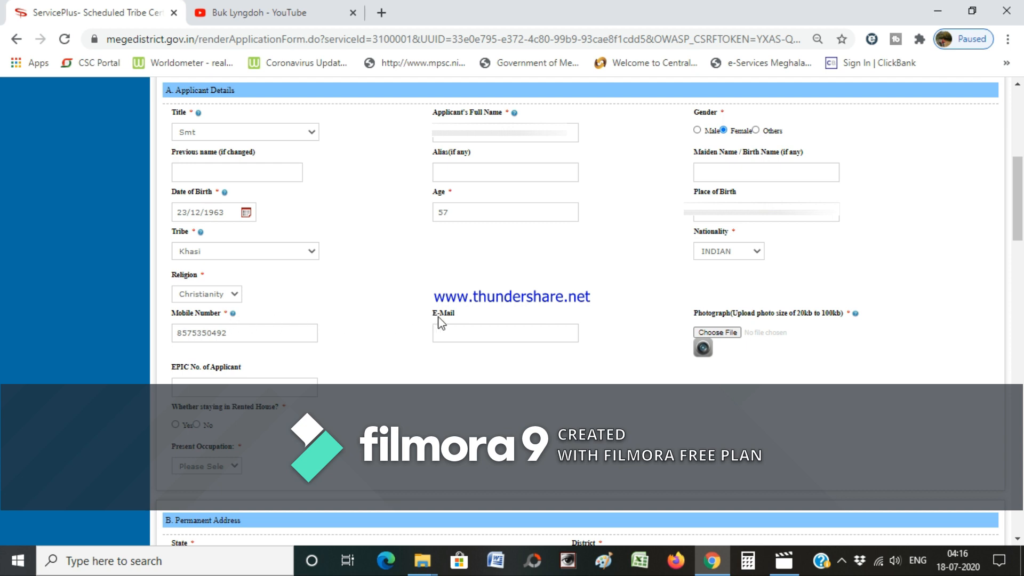
# - Upload the Photo file from the applicant's Desktop documents folder as the photograph
pyautogui.click(726, 333)
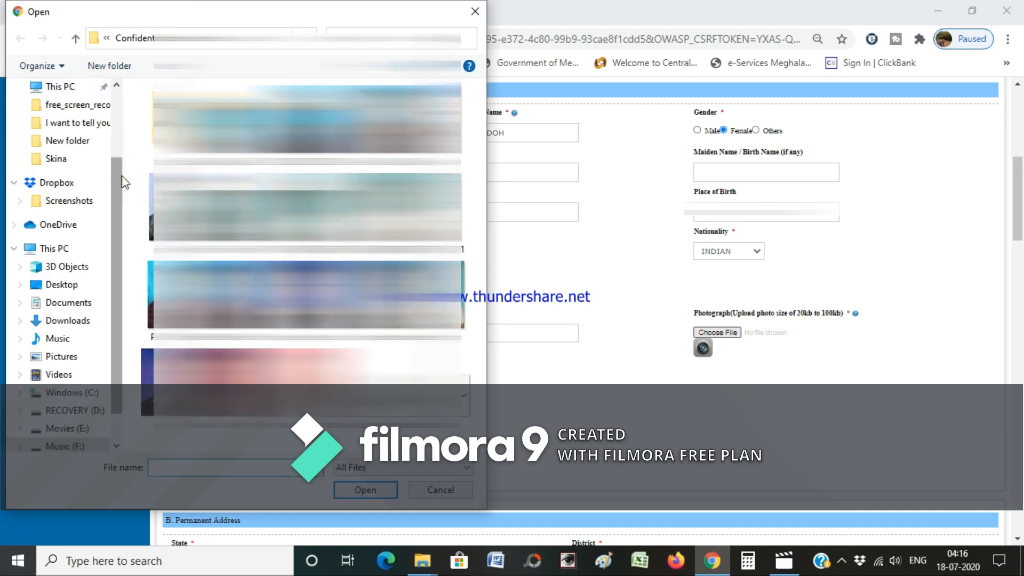
pyautogui.scroll(5, 124, 182)
pyautogui.click(63, 116)
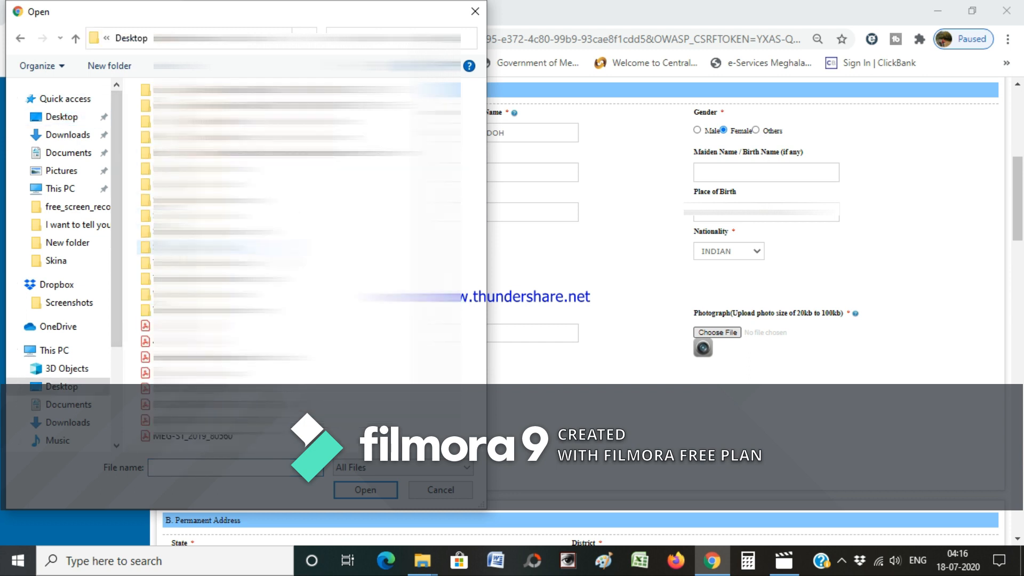
pyautogui.doubleClick(208, 216)
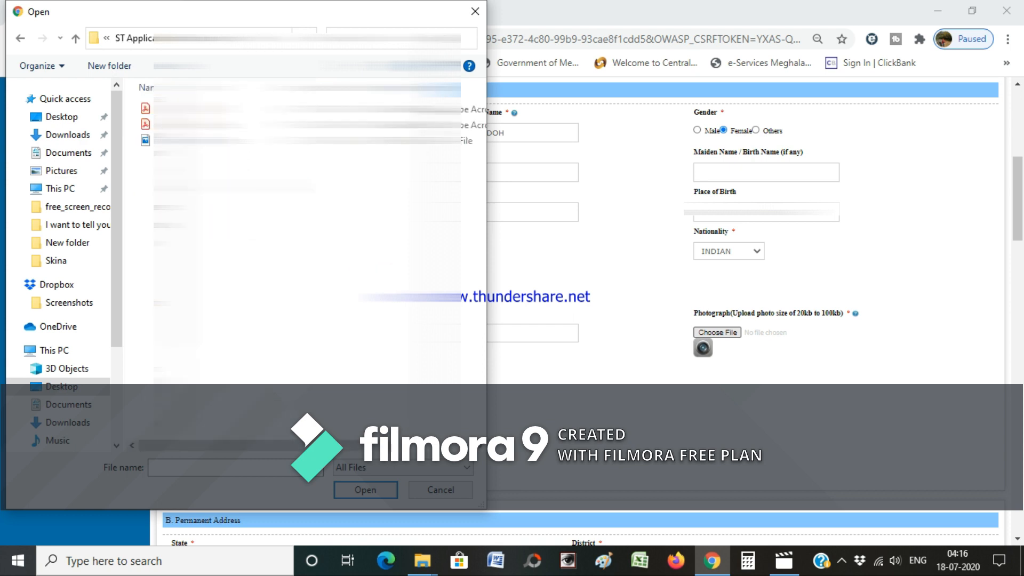
pyautogui.doubleClick(162, 144)
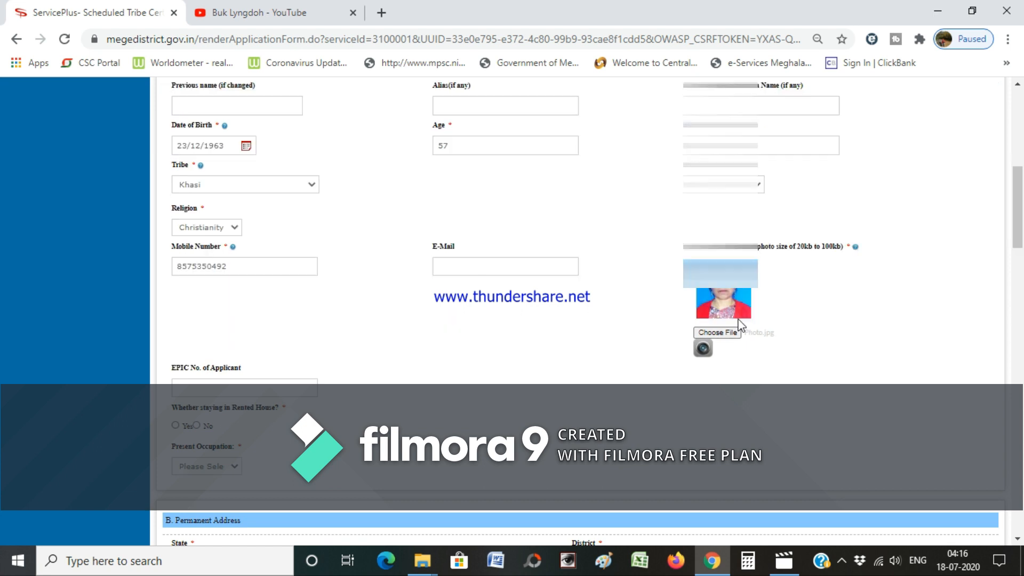
# - Enter the applicant's EPIC number and dismiss the invalid EPIC number alert
pyautogui.moveTo(1021, 190); pyautogui.dragTo(1021, 232)
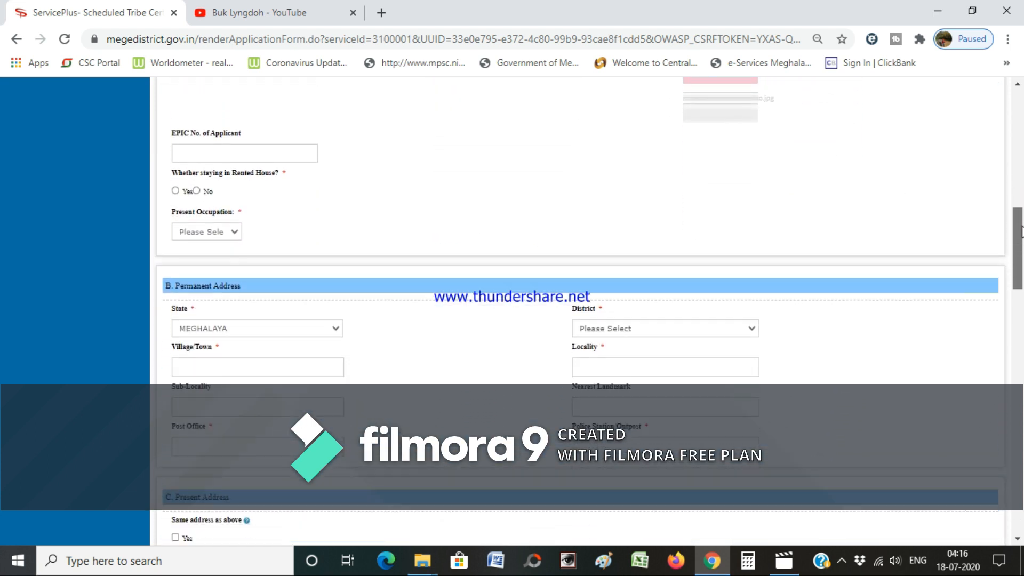
pyautogui.click(242, 153)
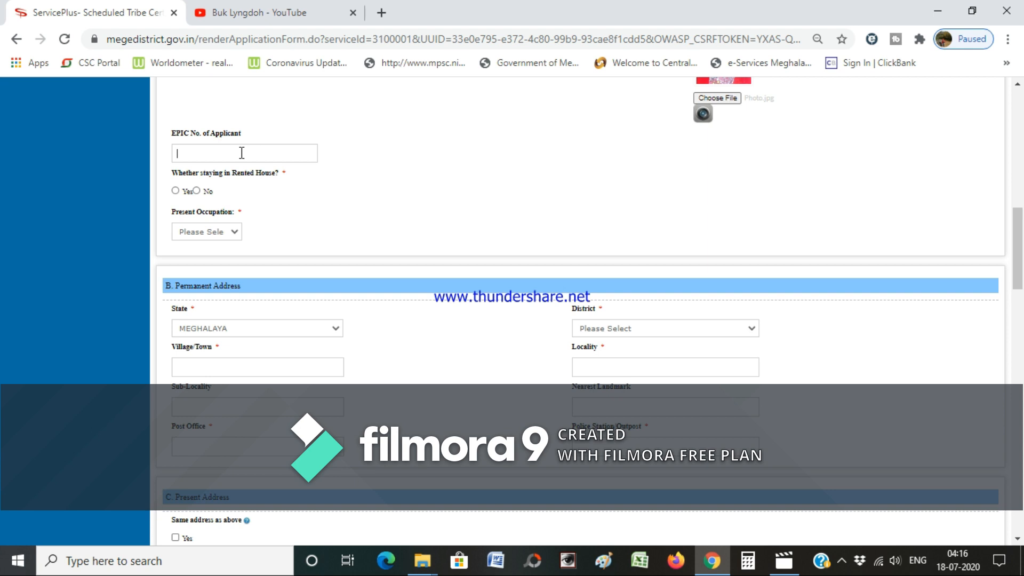
pyautogui.click(196, 191)
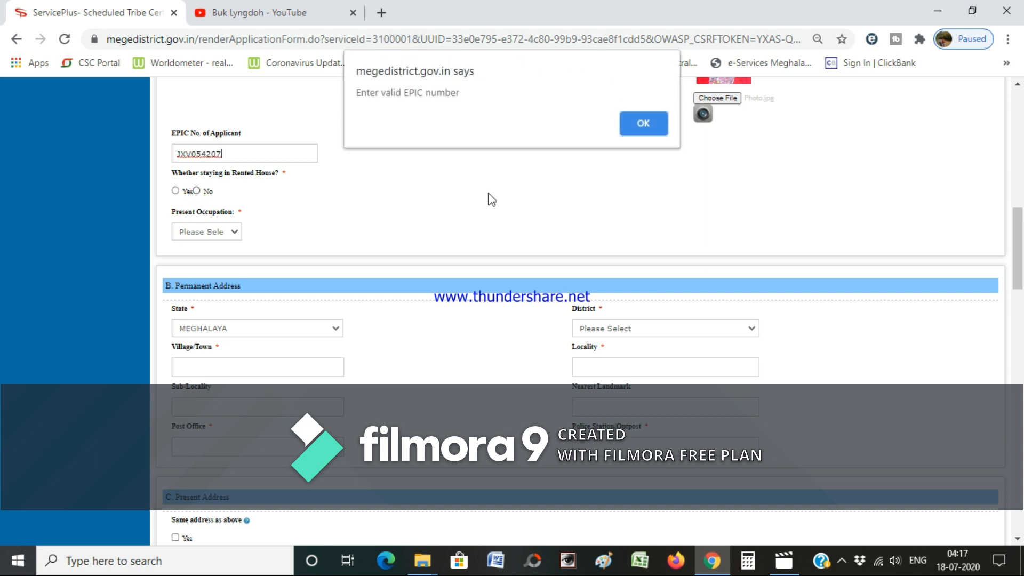
pyautogui.click(638, 126)
# - Re-enter a valid EPIC number and answer No to staying in a rented house
pyautogui.click(281, 156)
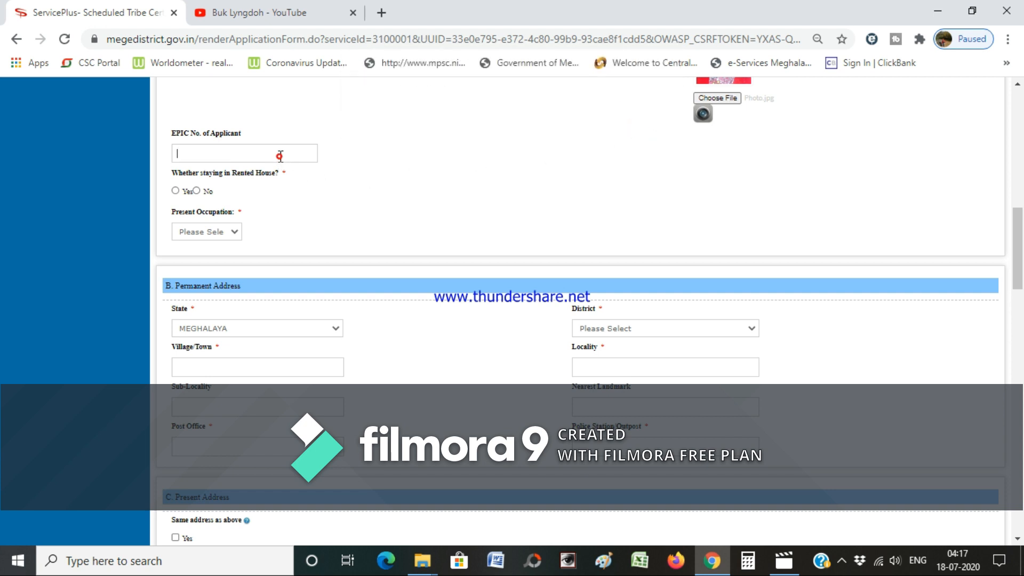
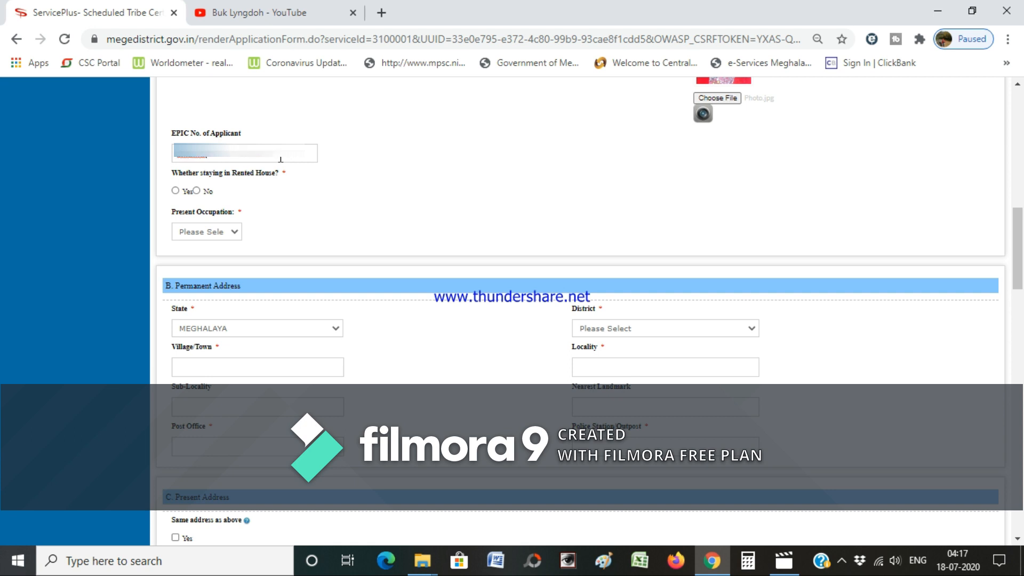
pyautogui.click(197, 191)
pyautogui.click(234, 233)
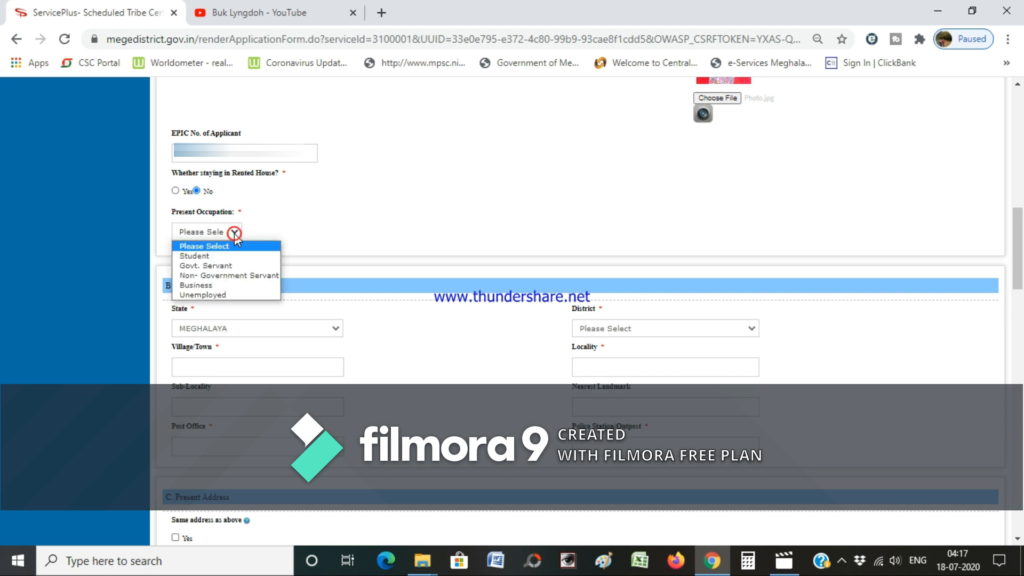
# - Set the present occupation to Unemployed and the district to SOUTH WEST KHASI HILLS
pyautogui.click(234, 296)
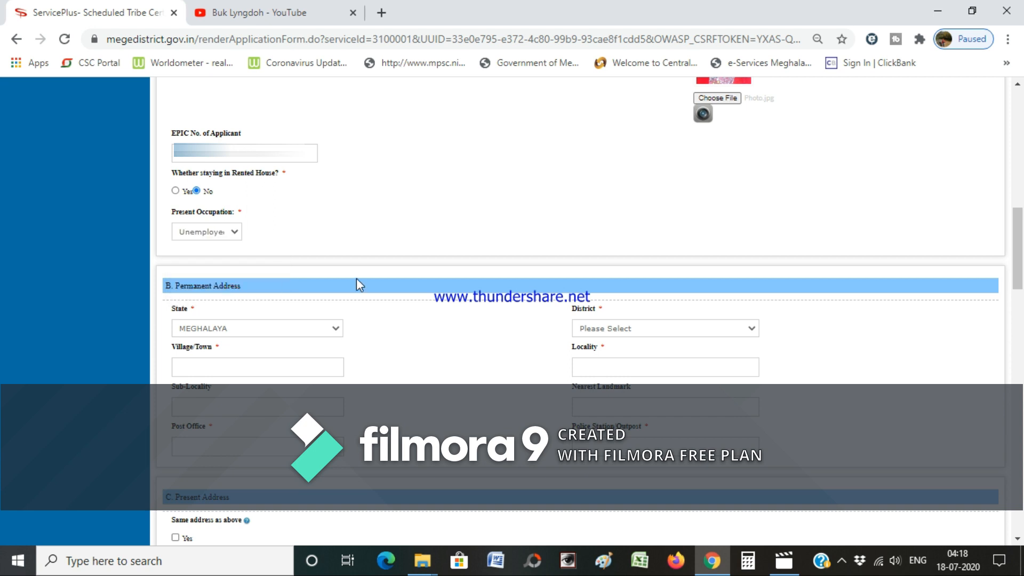
pyautogui.scroll(-2, 356, 278)
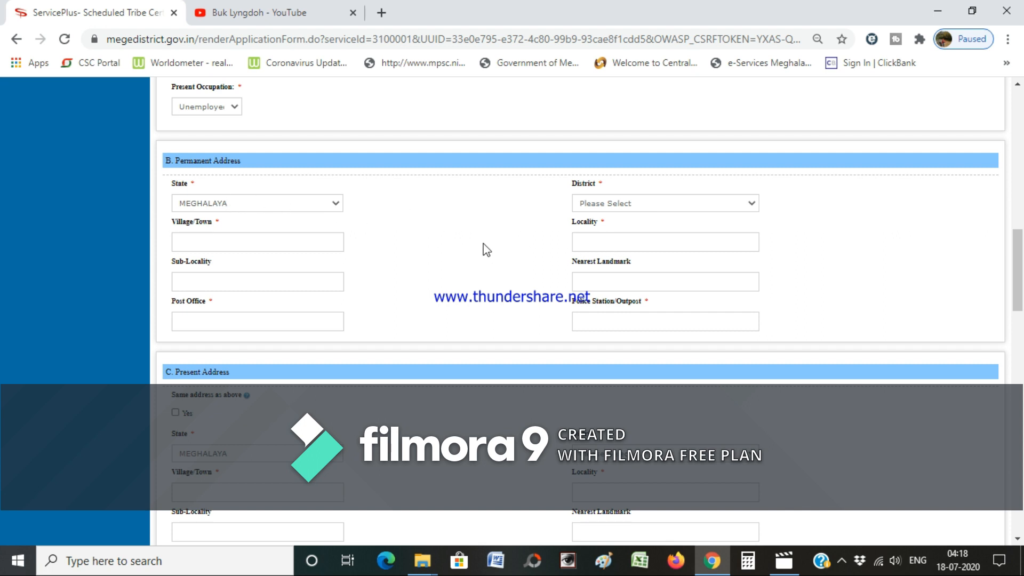
pyautogui.click(747, 202)
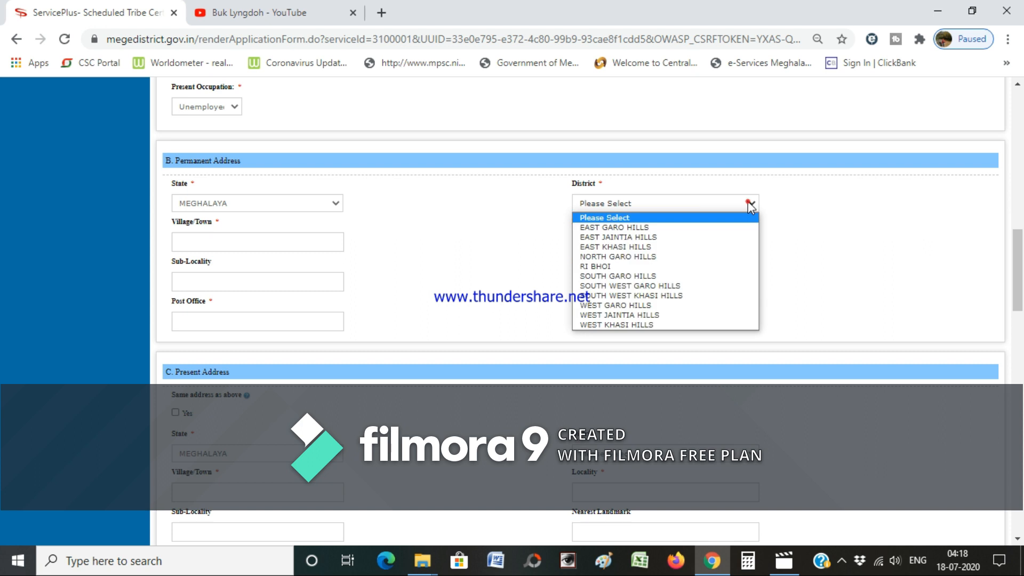
pyautogui.click(678, 296)
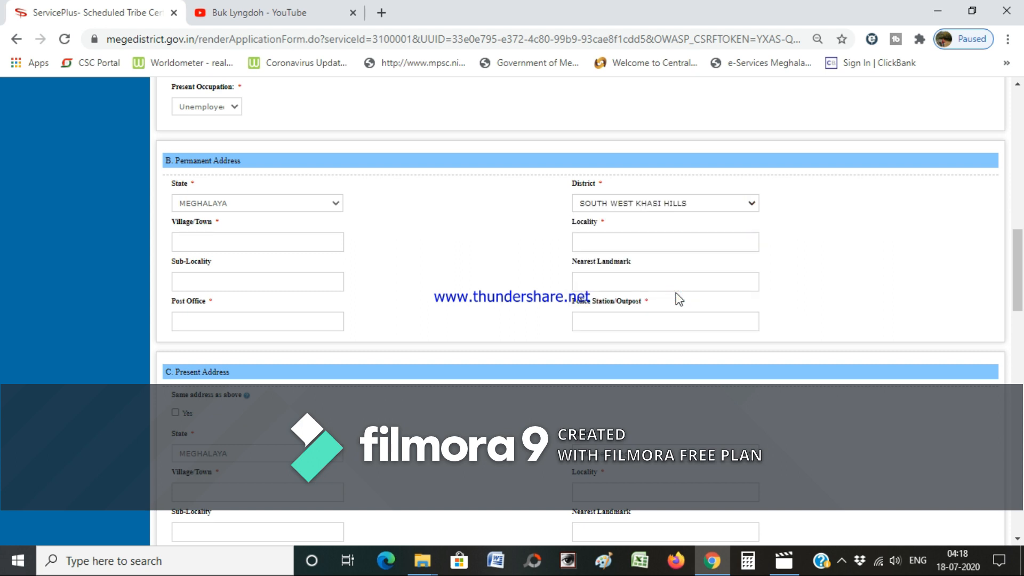
# - Enter permanent village 'MAW', post office MAWKYRWAT and police station MAWKYRWAT
pyautogui.click(248, 245)
pyautogui.write('MAW')
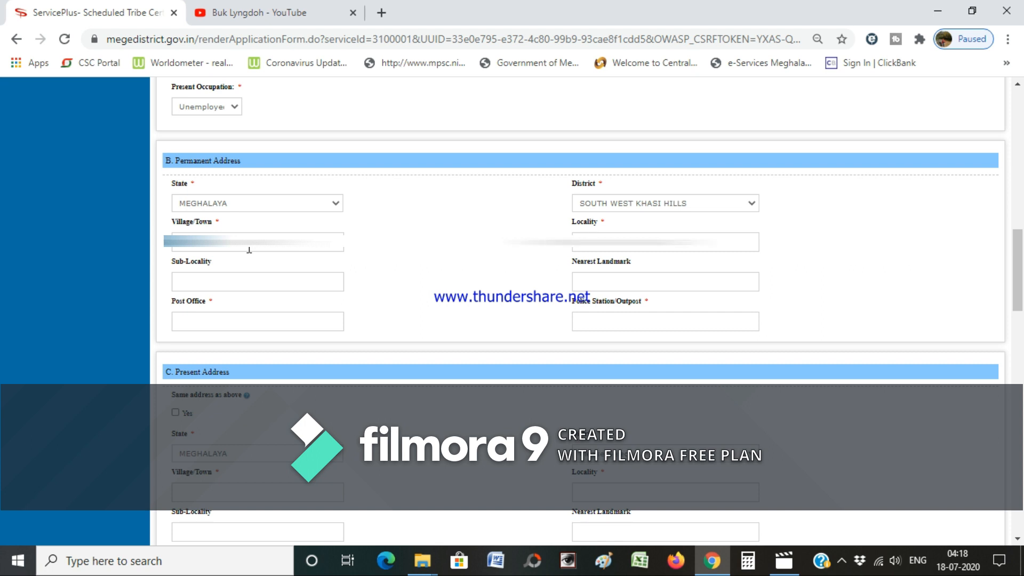
pyautogui.press('Tab')
pyautogui.press('Tab')
pyautogui.press('Tab')
pyautogui.write('MAWKYRWAT')
pyautogui.press('Tab')
pyautogui.write('MAWKYRWAT')
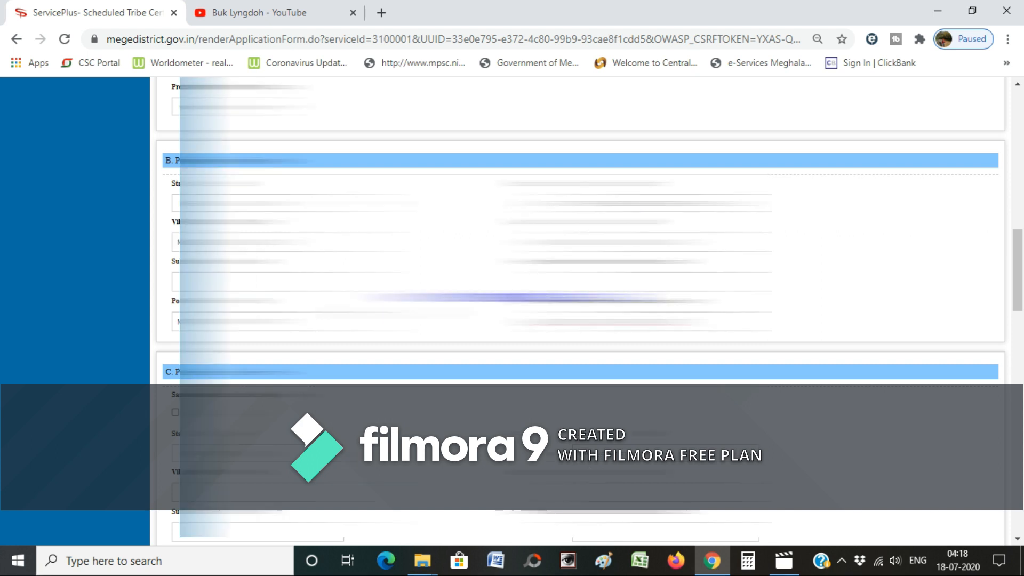
# - Tick 'Same address as above' in section C so the present address copies the permanent one
pyautogui.scroll(-2, 581, 309)
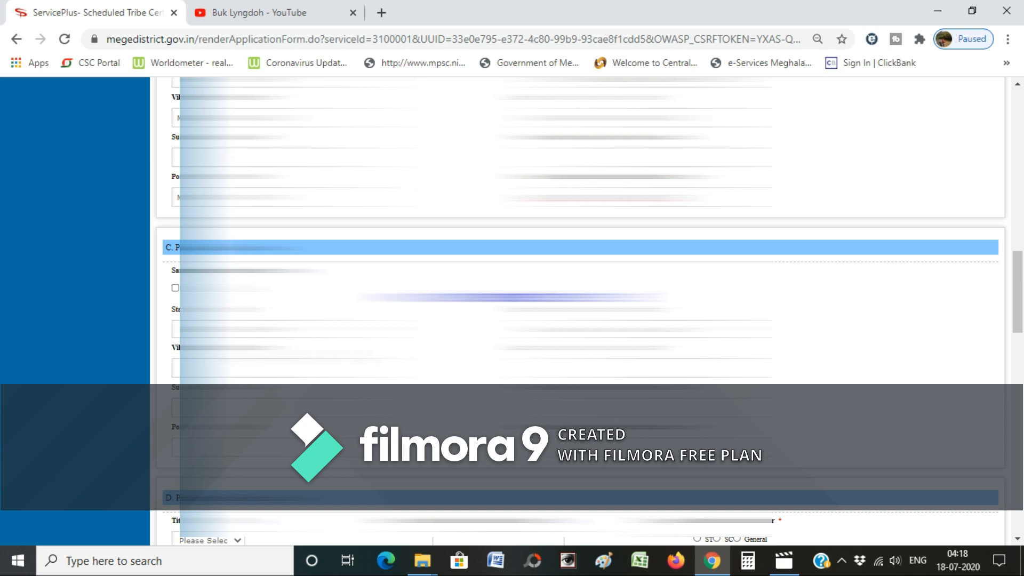
pyautogui.scroll(-2, 582, 310)
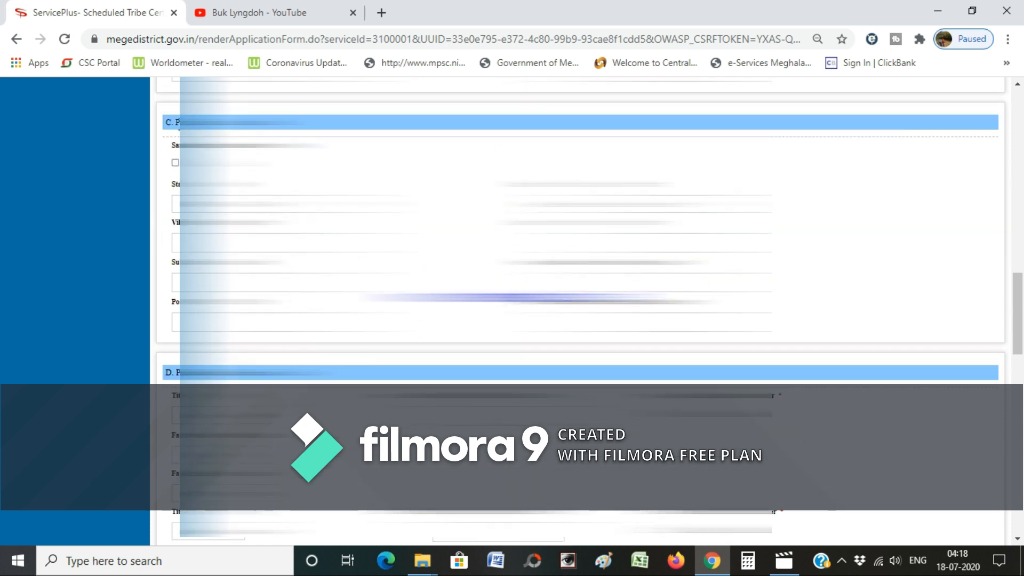
pyautogui.click(175, 163)
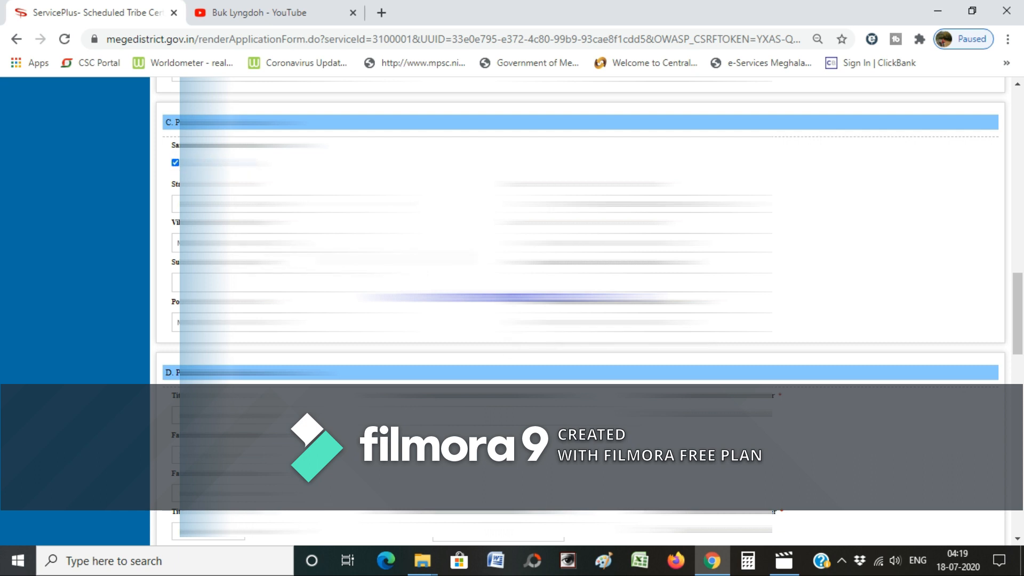
pyautogui.scroll(-2, 582, 310)
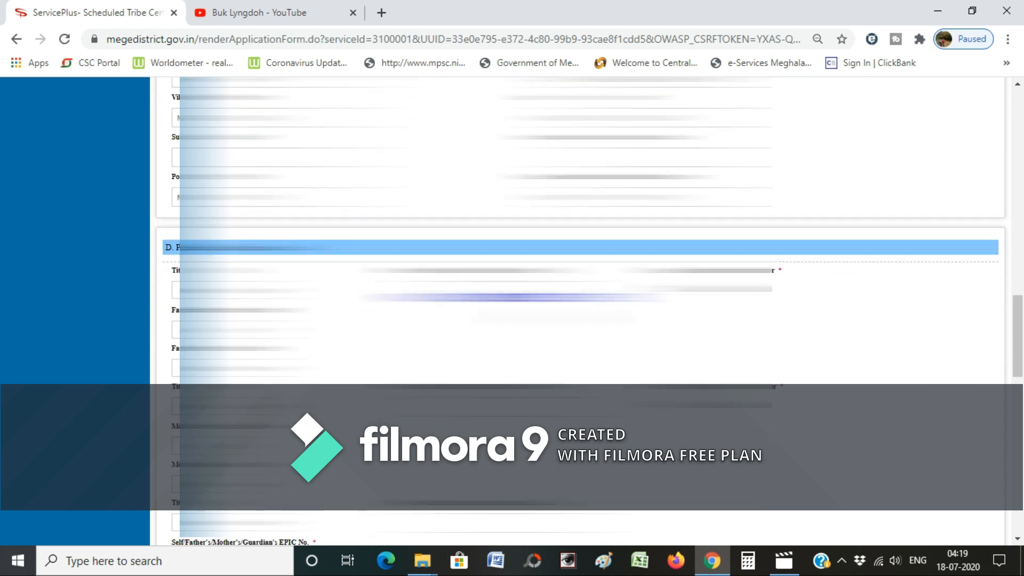
pyautogui.scroll(-2, 514, 297)
pyautogui.scroll(2, 514, 297)
pyautogui.scroll(2, 514, 297)
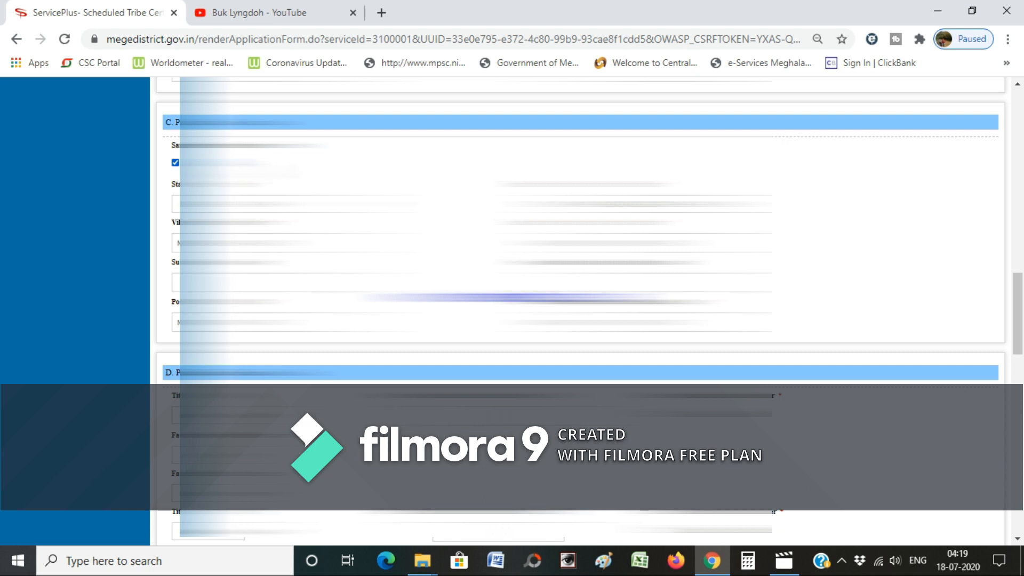
pyautogui.scroll(7, 515, 297)
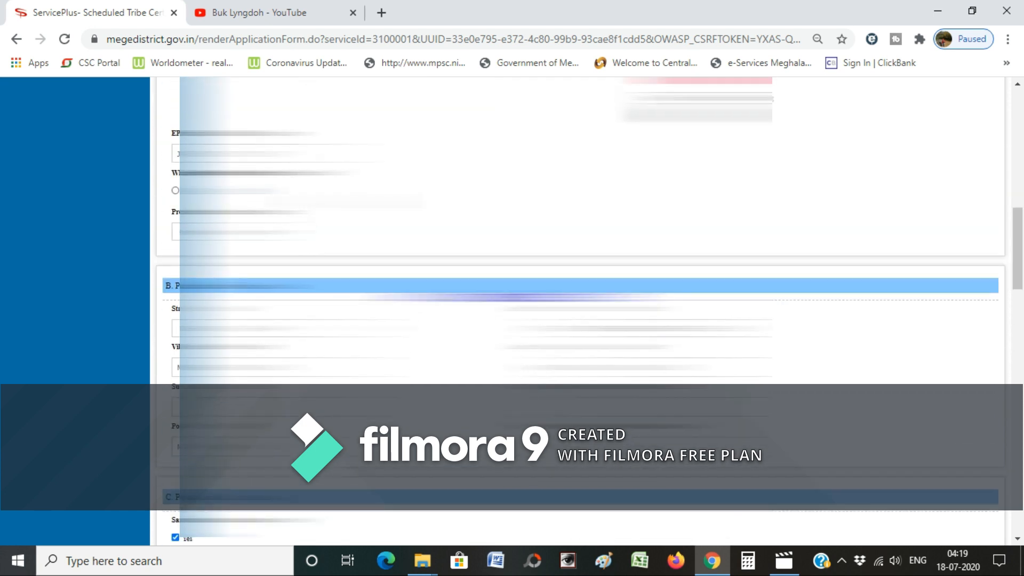
pyautogui.scroll(-7, 515, 297)
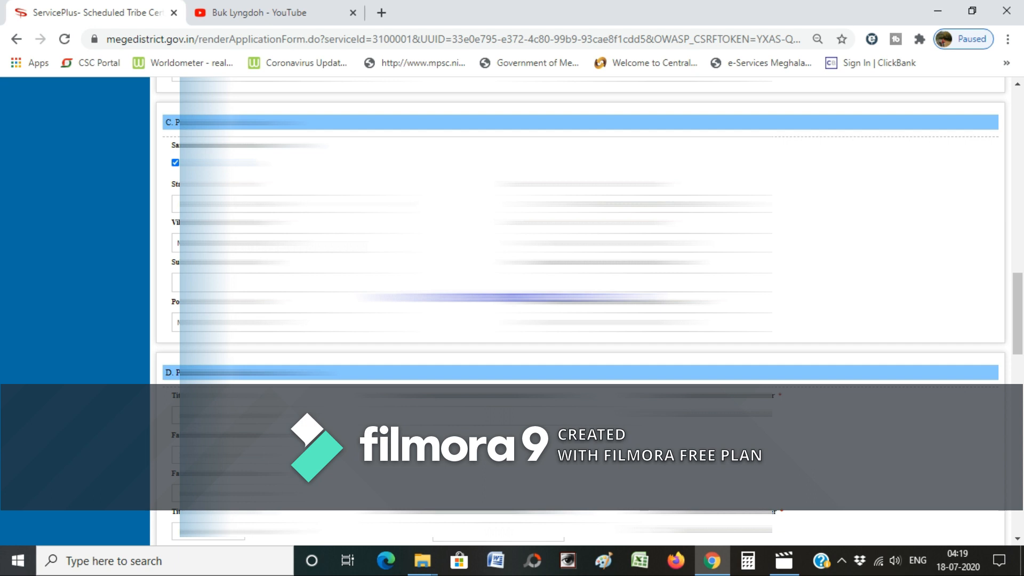
pyautogui.scroll(-5, 514, 297)
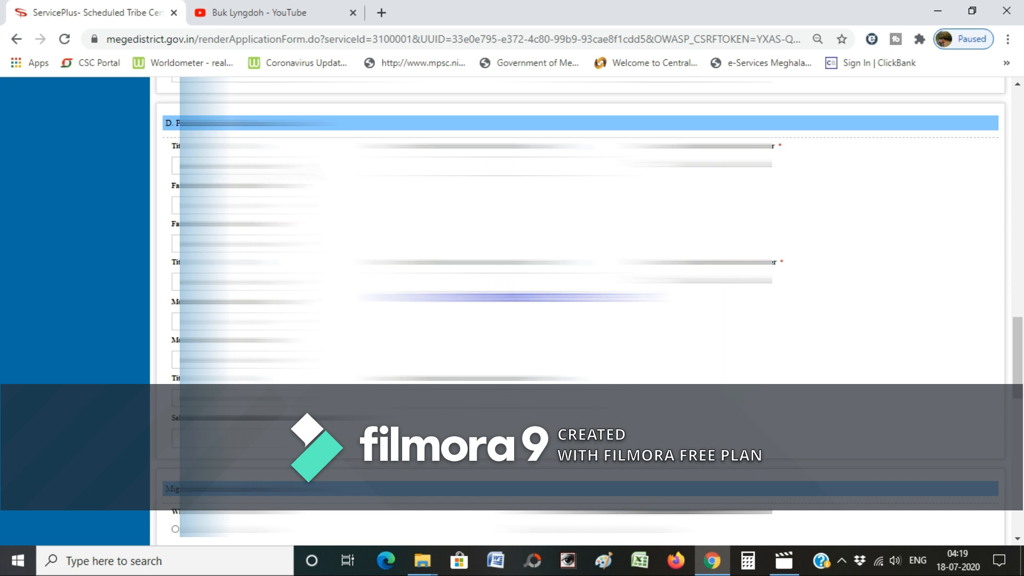
# - Give the father title Shri, community ST, tribe Khasi and religion Christianity
pyautogui.click(307, 167)
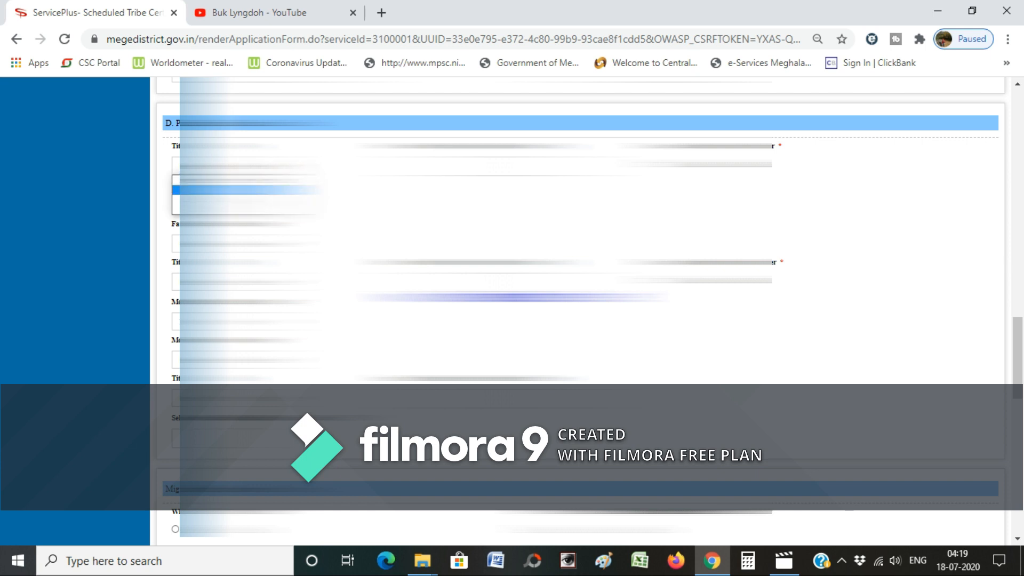
pyautogui.click(240, 190)
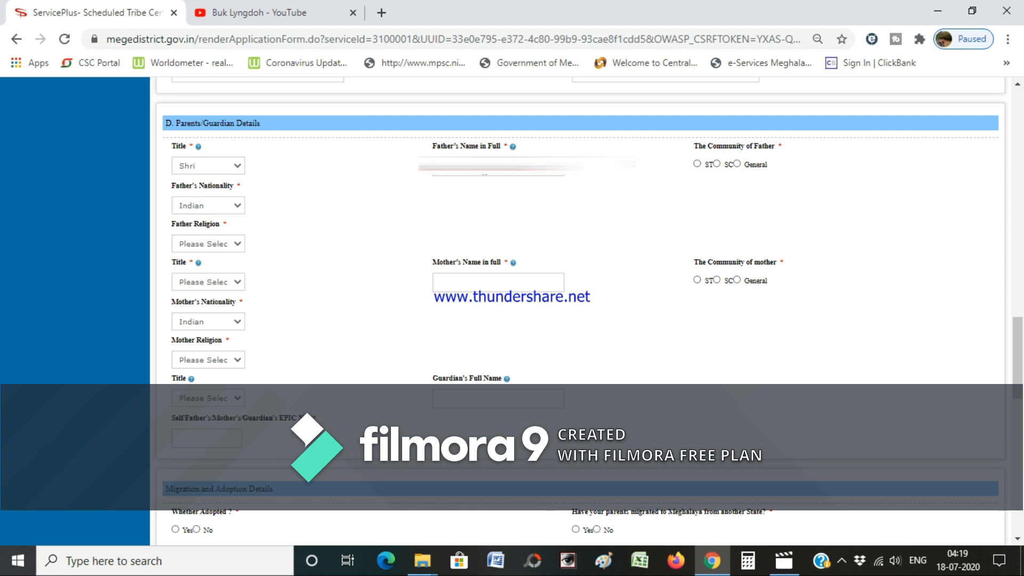
pyautogui.click(697, 164)
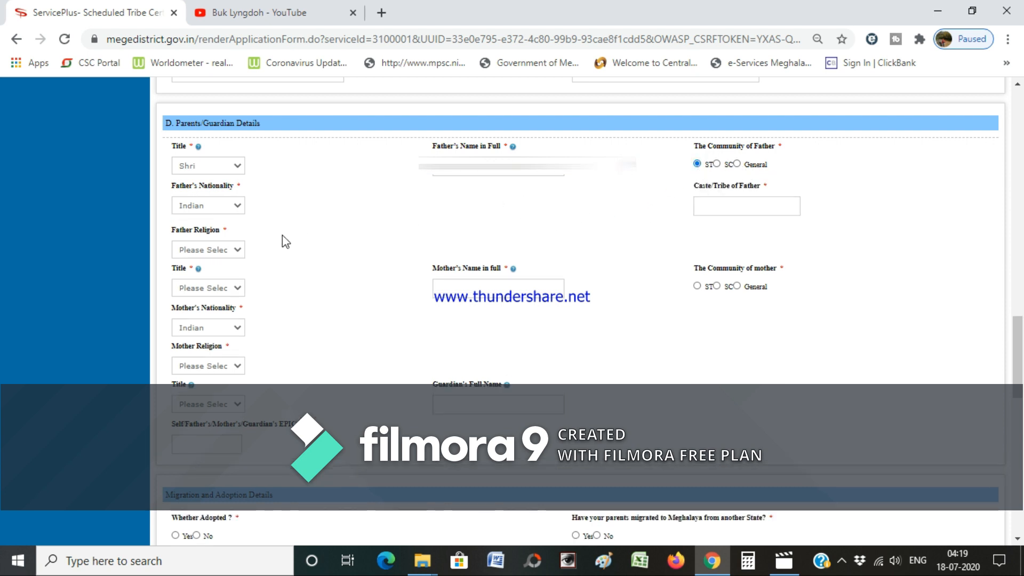
pyautogui.click(739, 207)
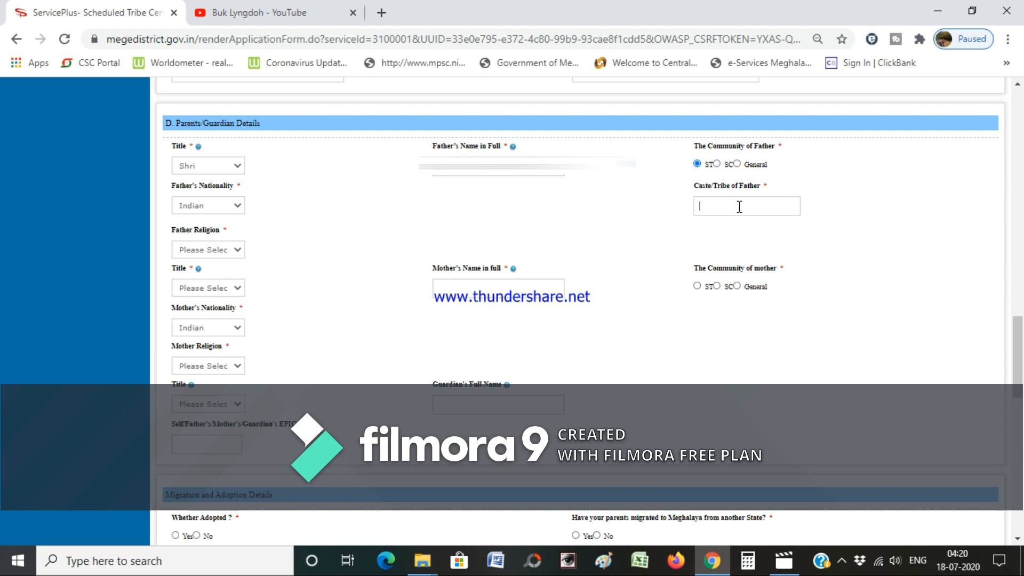
pyautogui.write('Khasi')
pyautogui.click(240, 249)
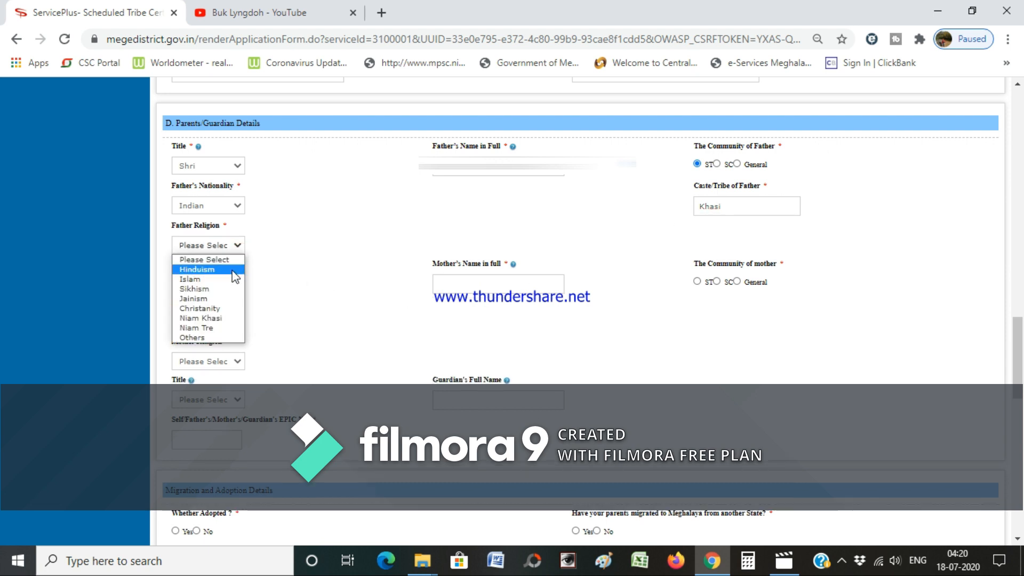
pyautogui.click(223, 308)
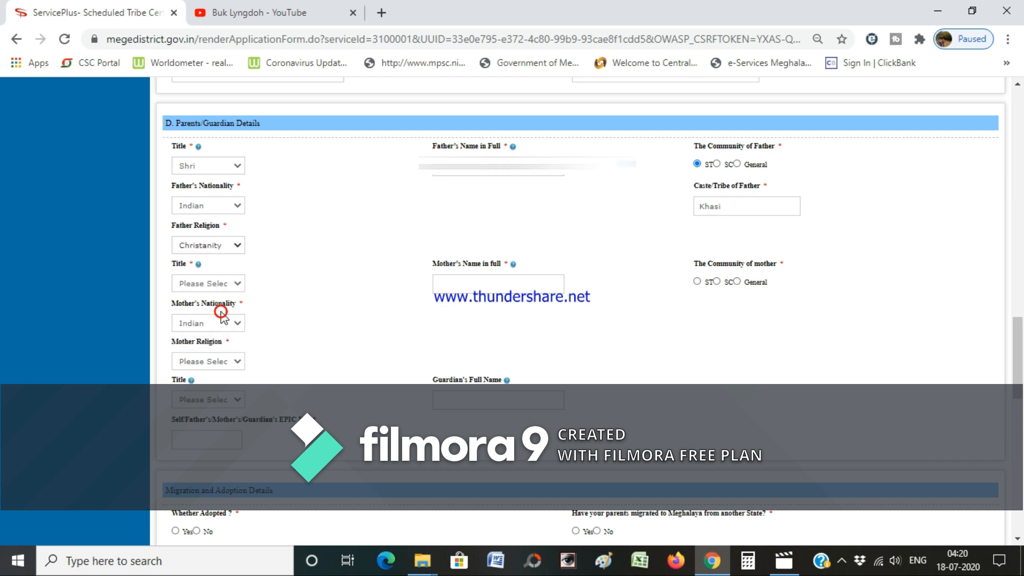
# - Set the mother's title to Smt. and go to her full name field
pyautogui.click(238, 284)
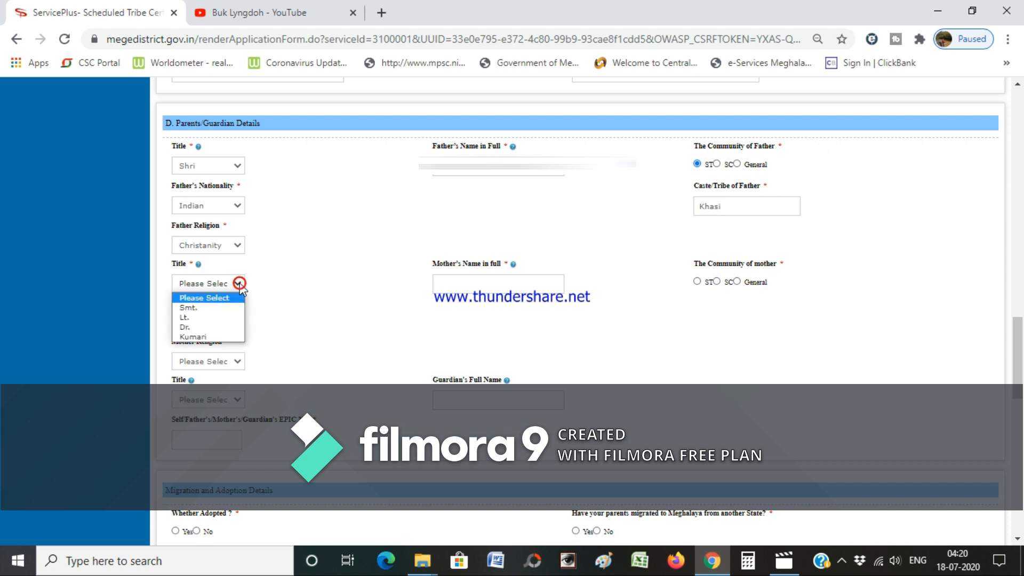
pyautogui.click(228, 307)
pyautogui.click(469, 286)
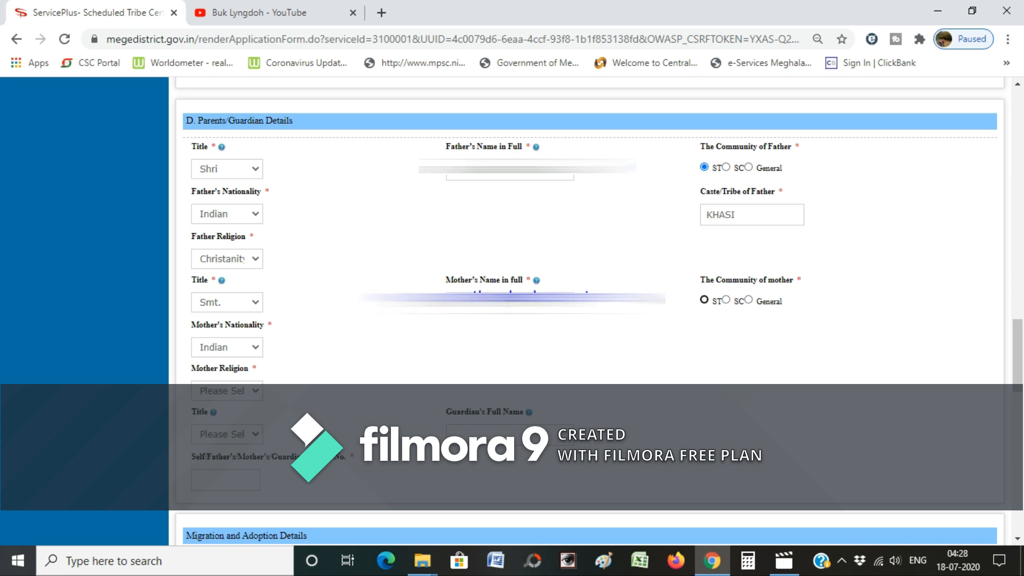
# - Set the mother's community to ST, tribe KHASI and religion Christianity
pyautogui.click(705, 300)
pyautogui.write('KHASI')
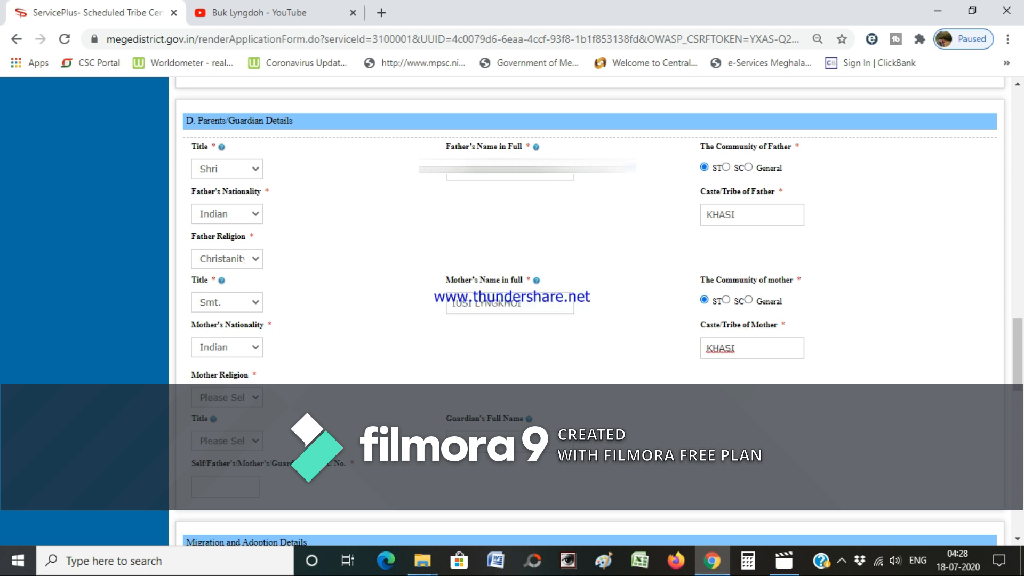
pyautogui.press('Tab')
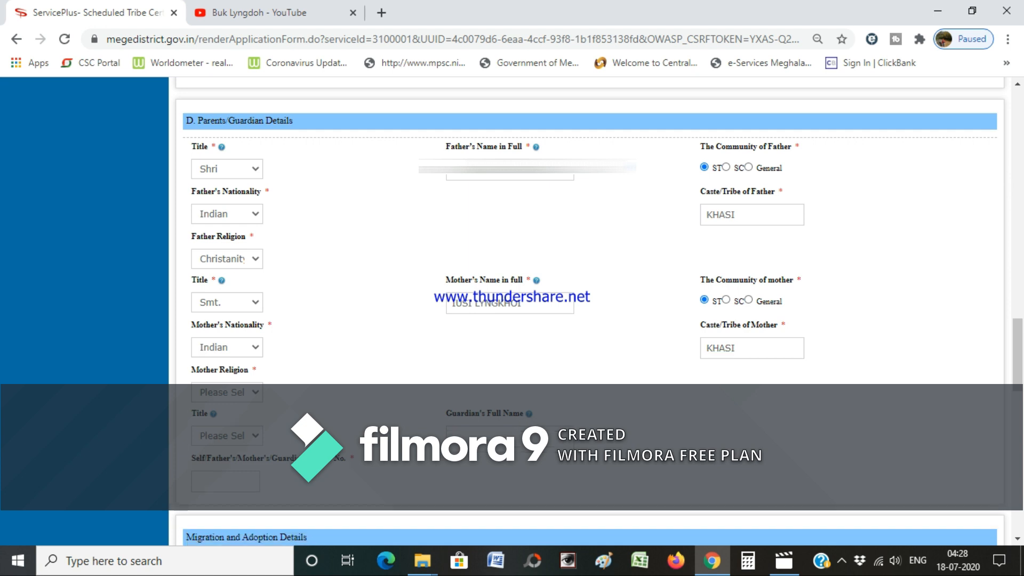
pyautogui.press('c')
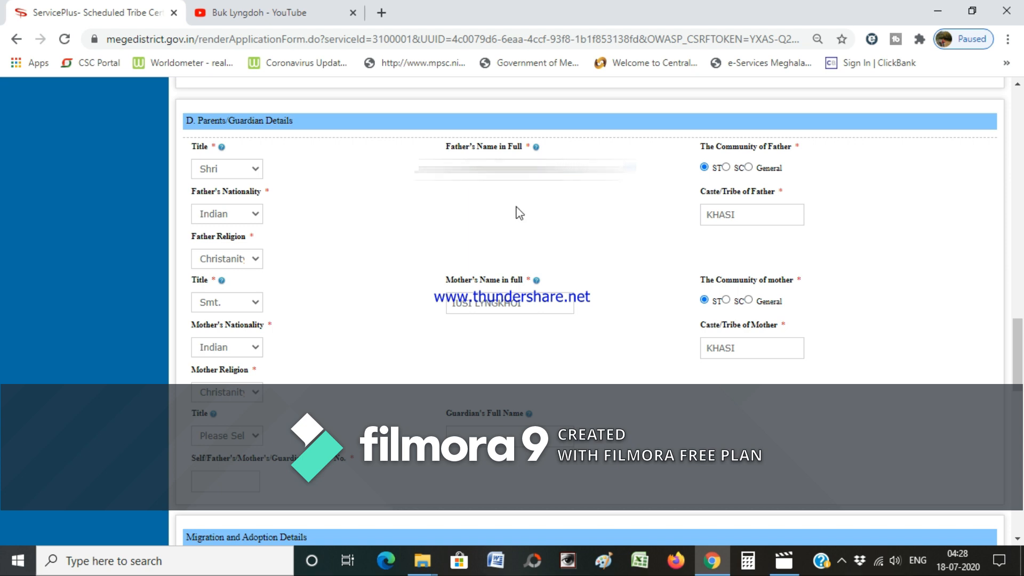
# - Enter the EPIC number in the EPIC No. field
pyautogui.scroll(-2, 504, 264)
pyautogui.scroll(-2, 506, 265)
pyautogui.click(230, 230)
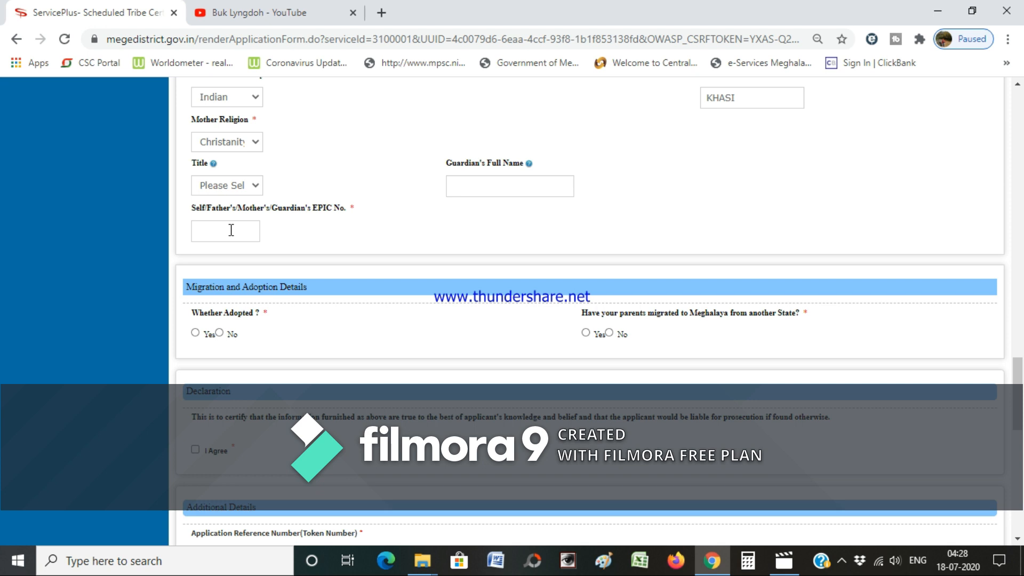
# - Answer No to adoption and migration, and tick I Agree on the declaration
pyautogui.scroll(-2, 265, 363)
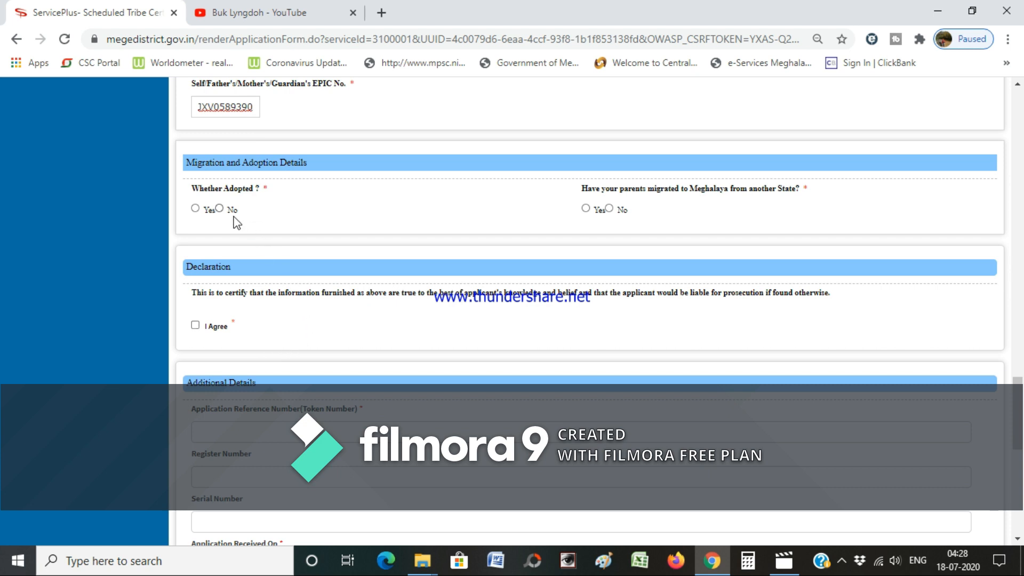
pyautogui.click(219, 208)
pyautogui.scroll(-2, 628, 258)
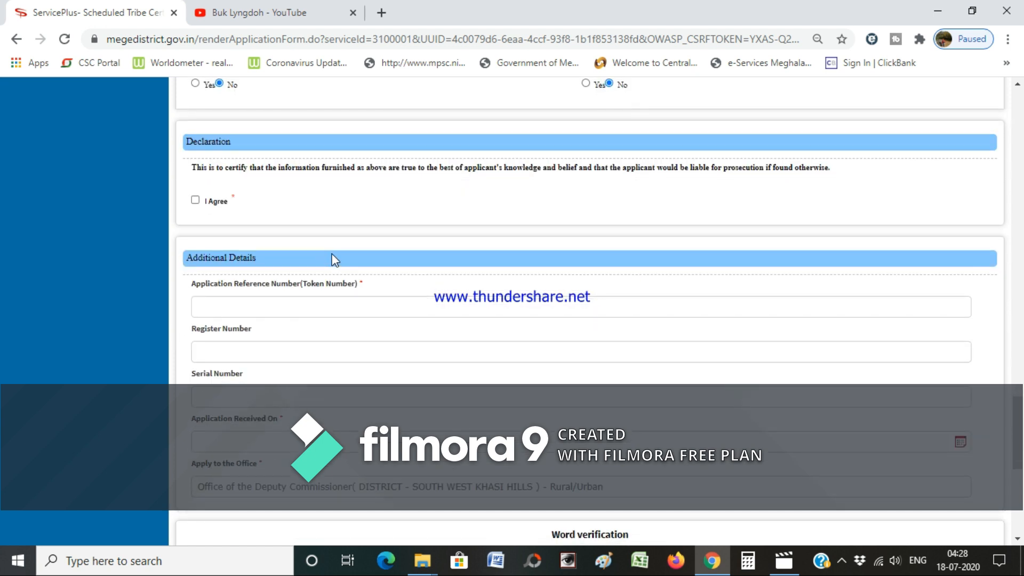
pyautogui.click(195, 200)
pyautogui.scroll(2, 483, 281)
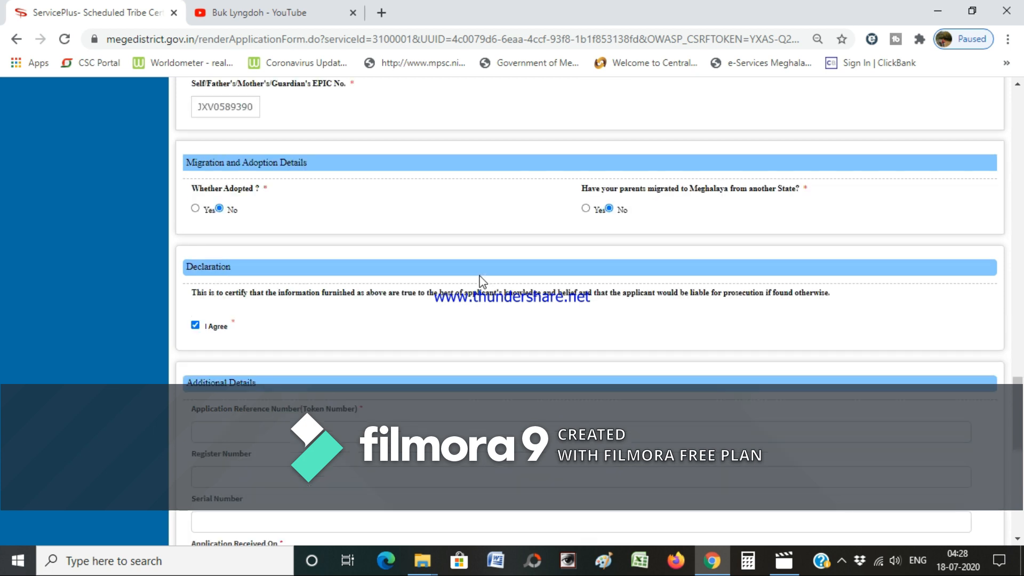
pyautogui.scroll(-2, 481, 281)
pyautogui.scroll(-2, 450, 276)
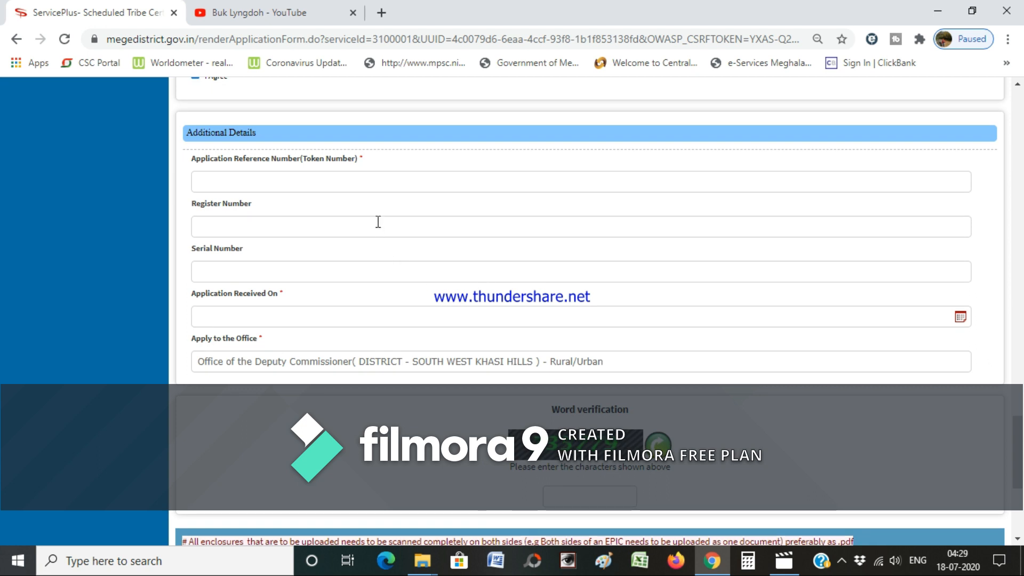
pyautogui.click(370, 183)
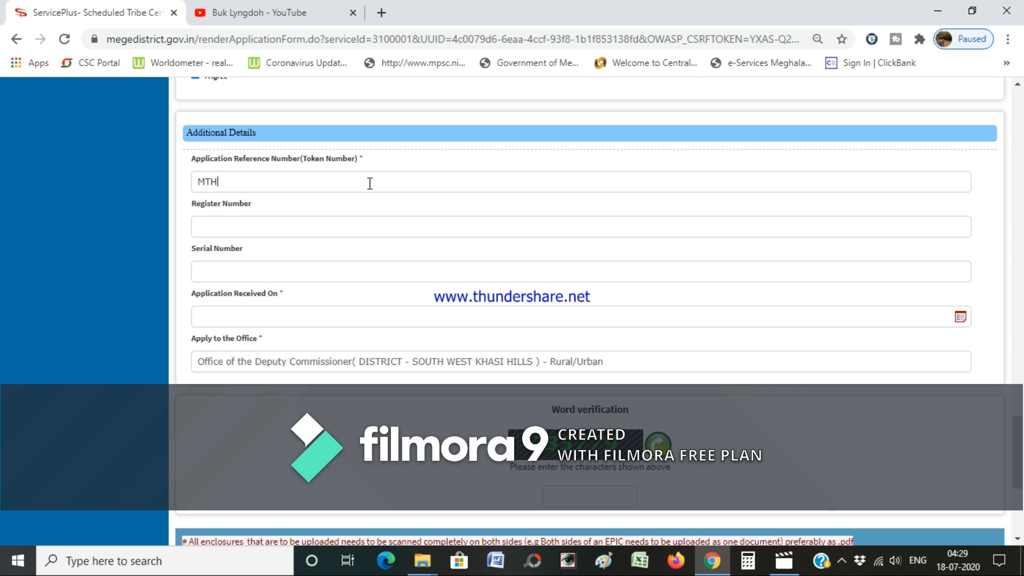
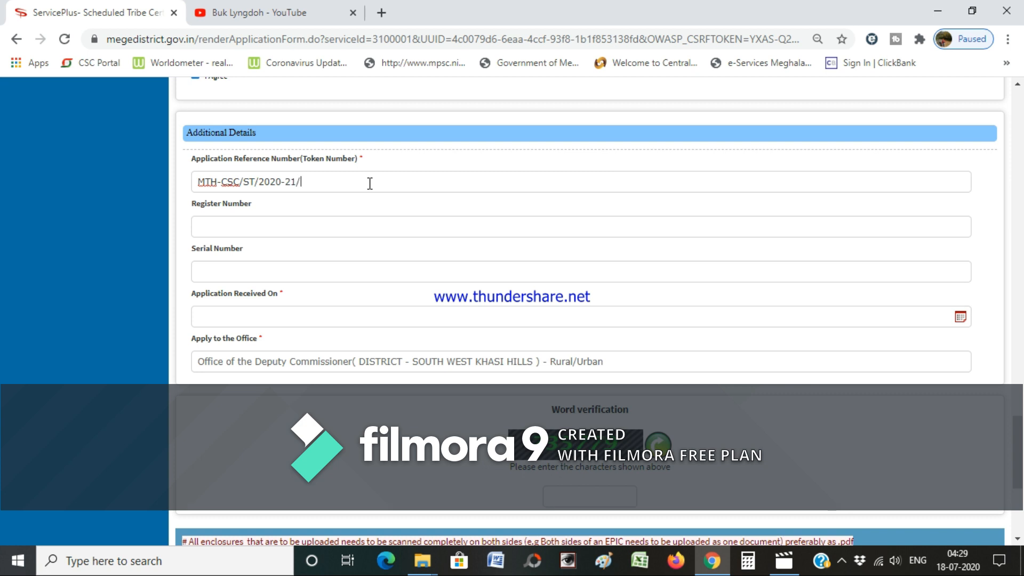
pyautogui.press('Tab')
pyautogui.write('01')
pyautogui.press('Tab')
pyautogui.write('01')
# - Set the received date to 01/07/2020 and begin typing the word verification characters
pyautogui.press('Tab')
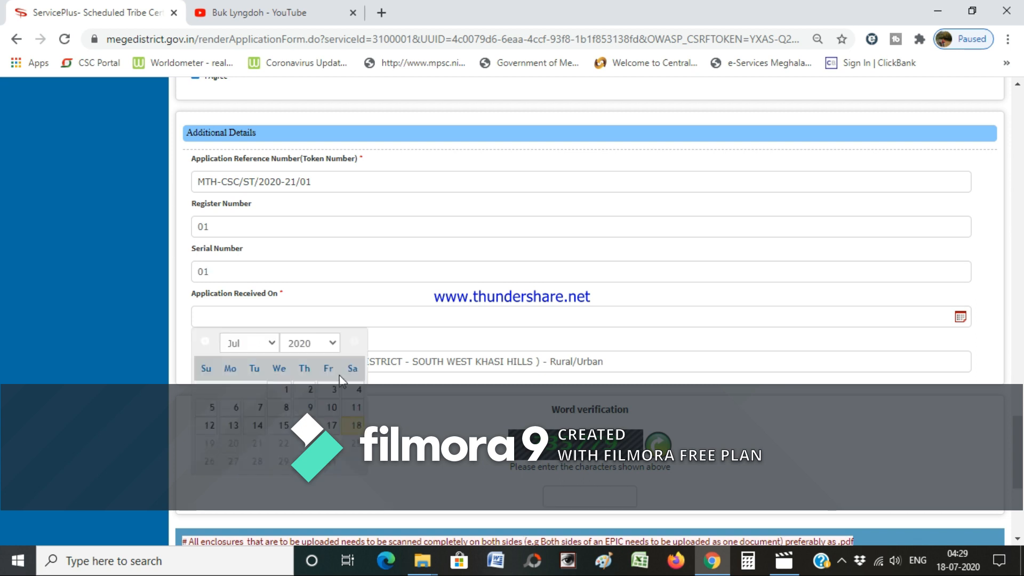
pyautogui.click(283, 389)
pyautogui.scroll(-2, 382, 401)
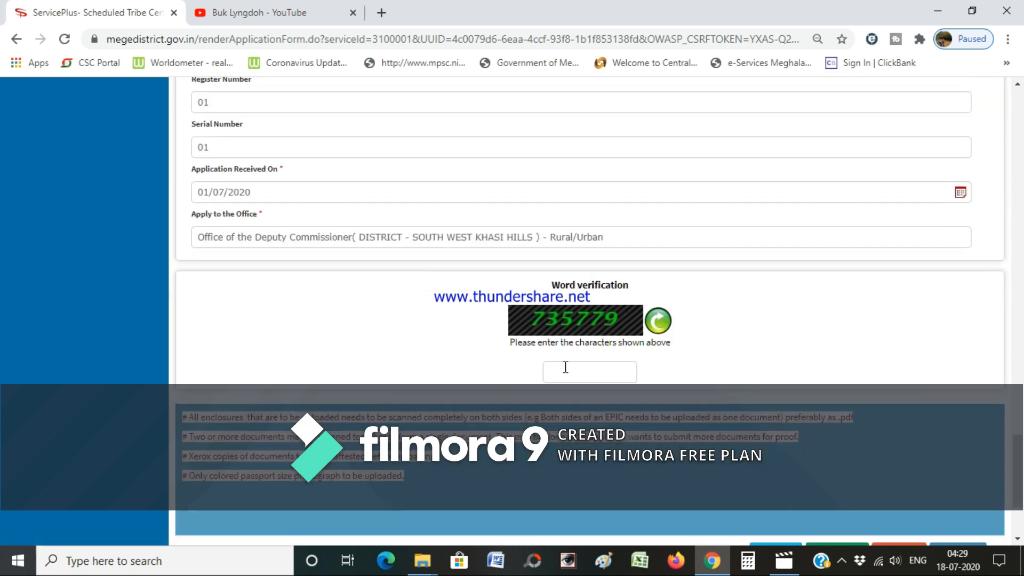
pyautogui.click(596, 369)
pyautogui.write('735779')
# - Submit the completed form to reach its review page with a draft reference number
pyautogui.scroll(-3, 688, 376)
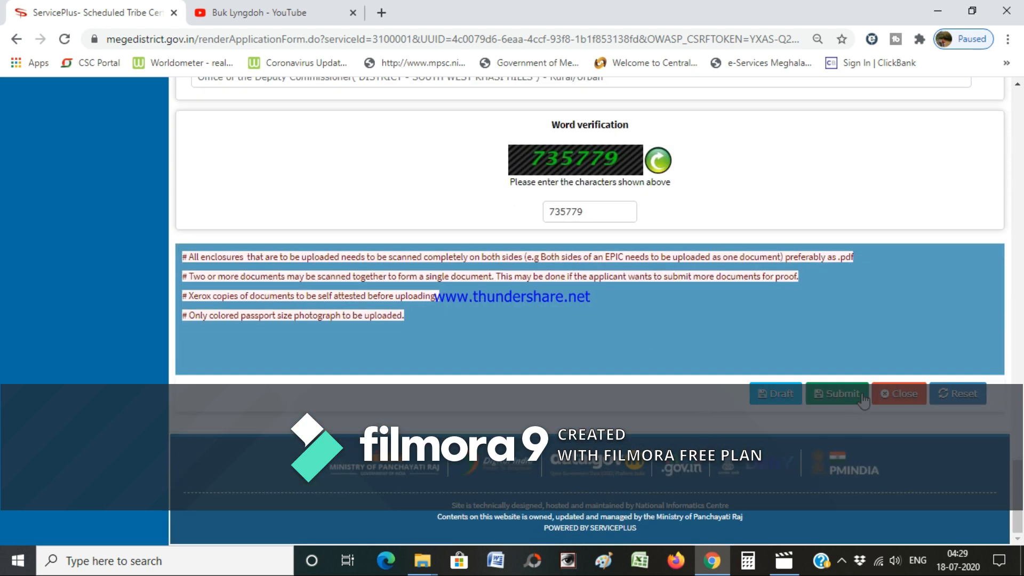
pyautogui.scroll(4, 863, 395)
pyautogui.scroll(-4, 863, 390)
pyautogui.click(839, 394)
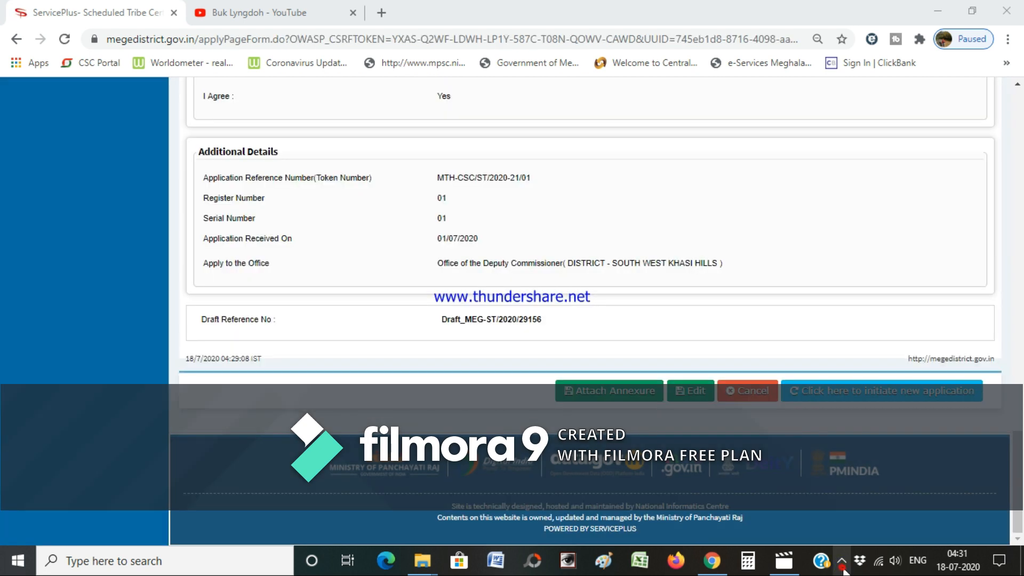
pyautogui.click(843, 568)
pyautogui.click(848, 570)
pyautogui.scroll(4, 341, 201)
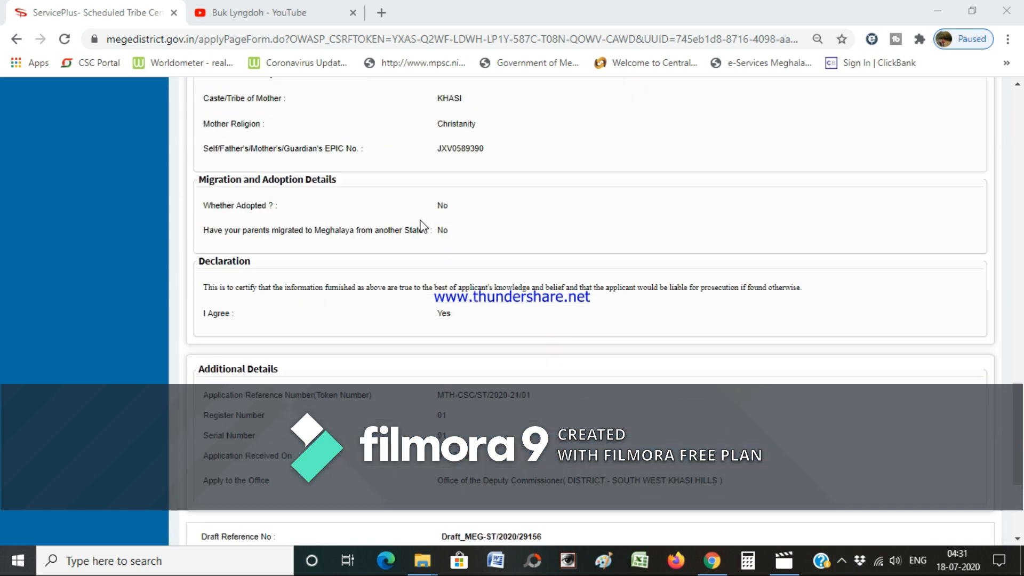
pyautogui.scroll(12, 421, 227)
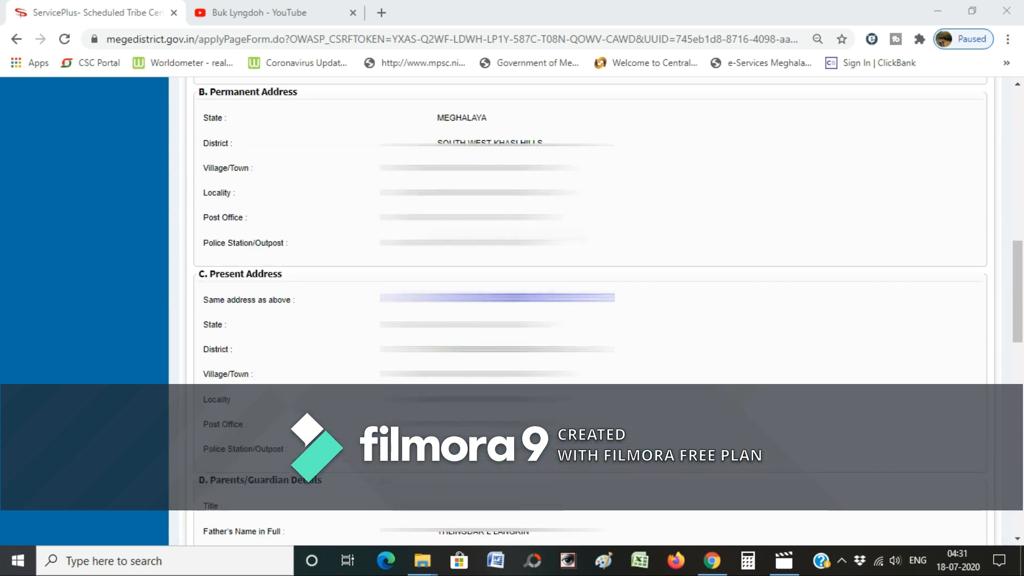
pyautogui.scroll(2, 587, 310)
pyautogui.scroll(8, 587, 310)
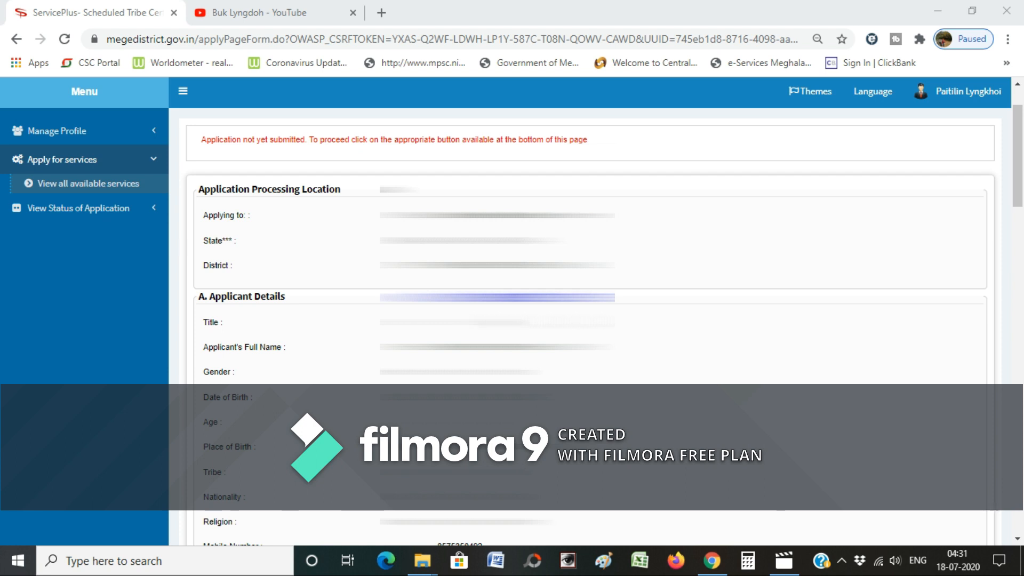
pyautogui.scroll(-2, 587, 309)
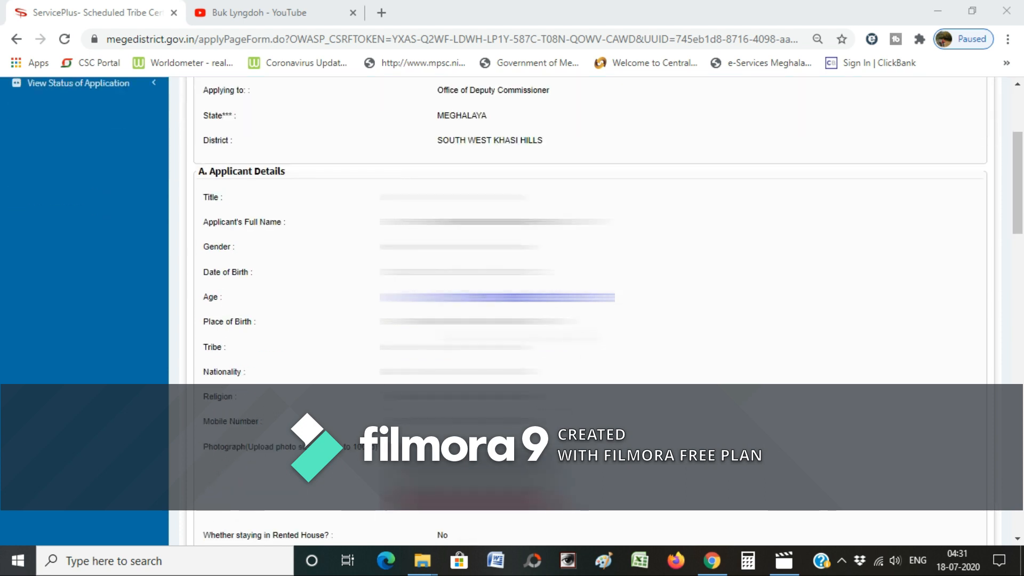
pyautogui.scroll(-2, 586, 309)
pyautogui.scroll(-4, 587, 309)
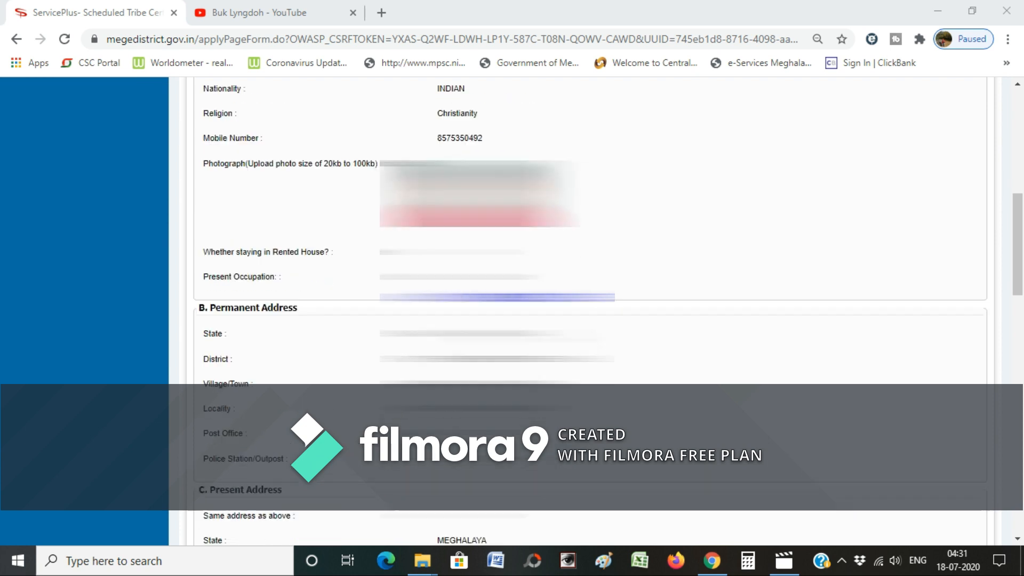
pyautogui.scroll(2, 586, 309)
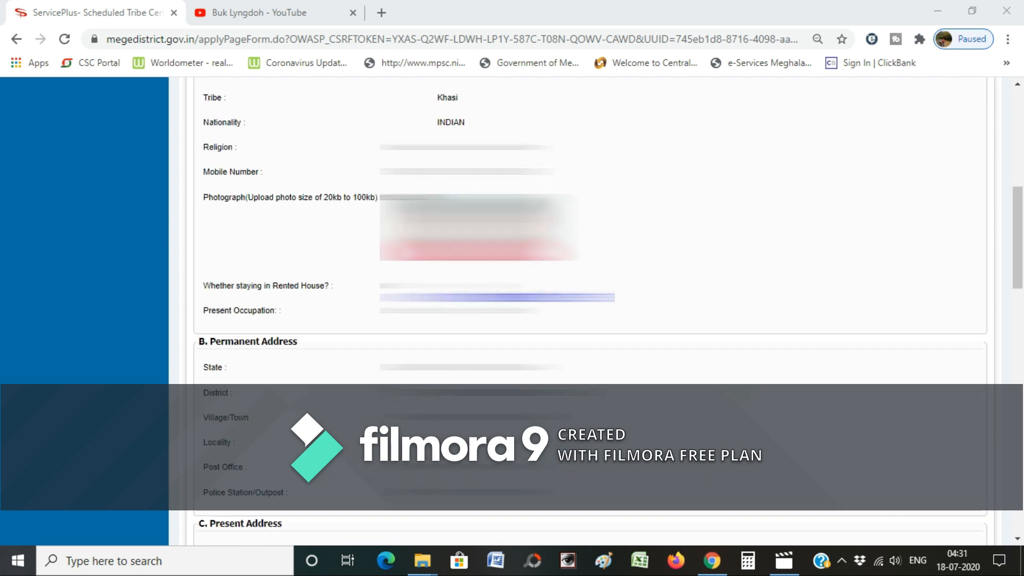
pyautogui.scroll(-2, 587, 309)
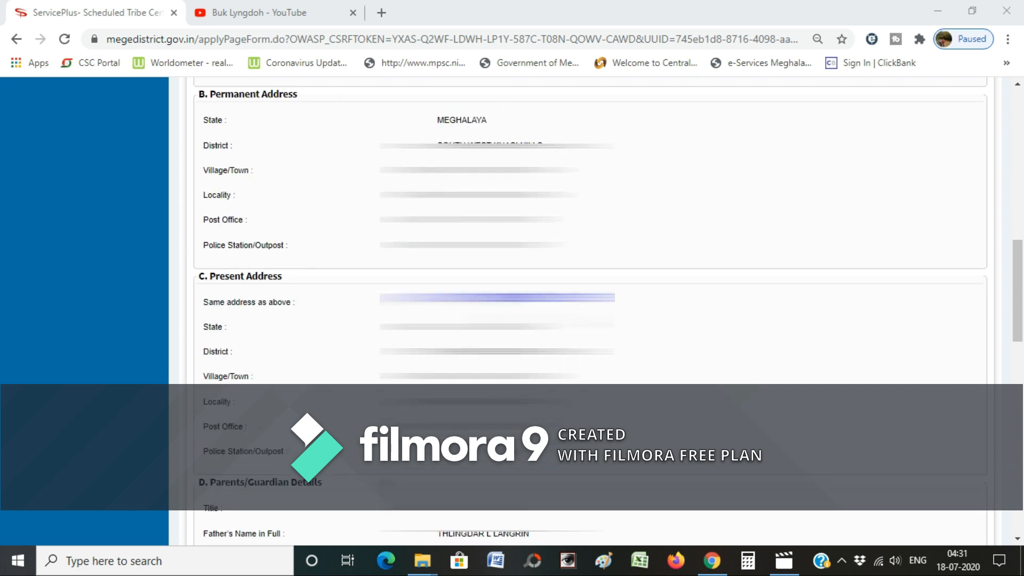
pyautogui.scroll(-2, 587, 310)
pyautogui.scroll(-2, 587, 309)
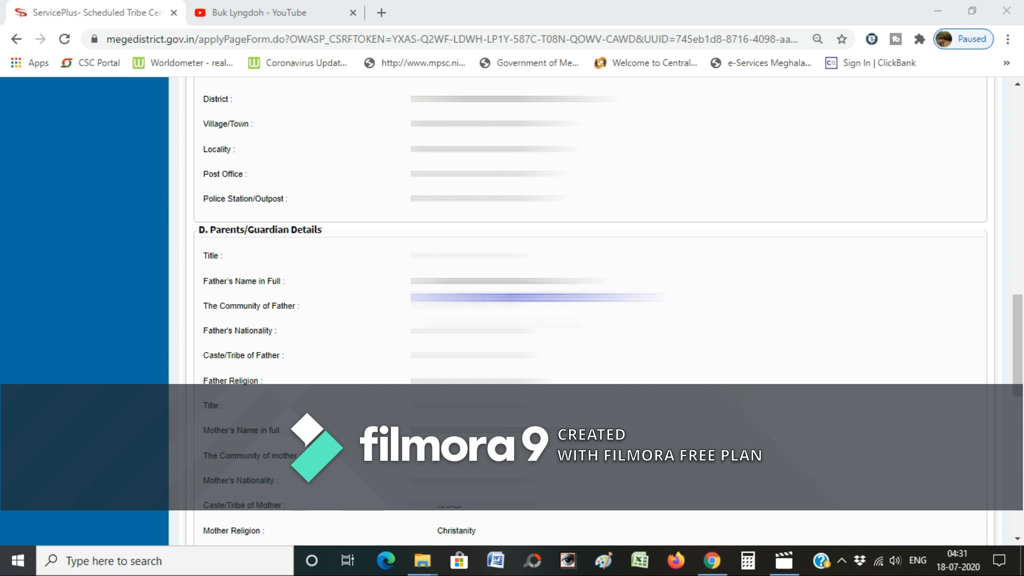
pyautogui.scroll(-4, 586, 309)
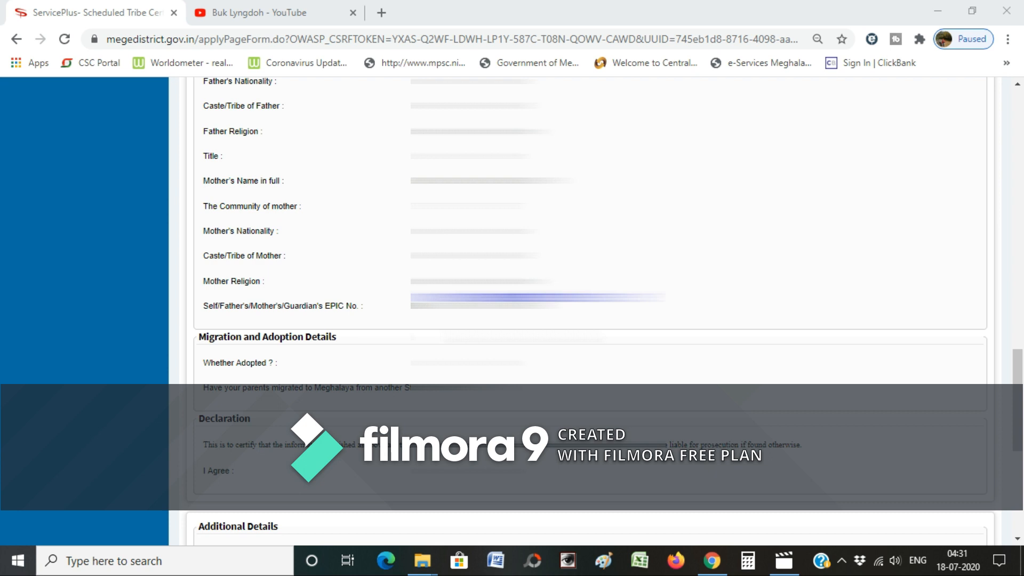
pyautogui.scroll(2, 586, 309)
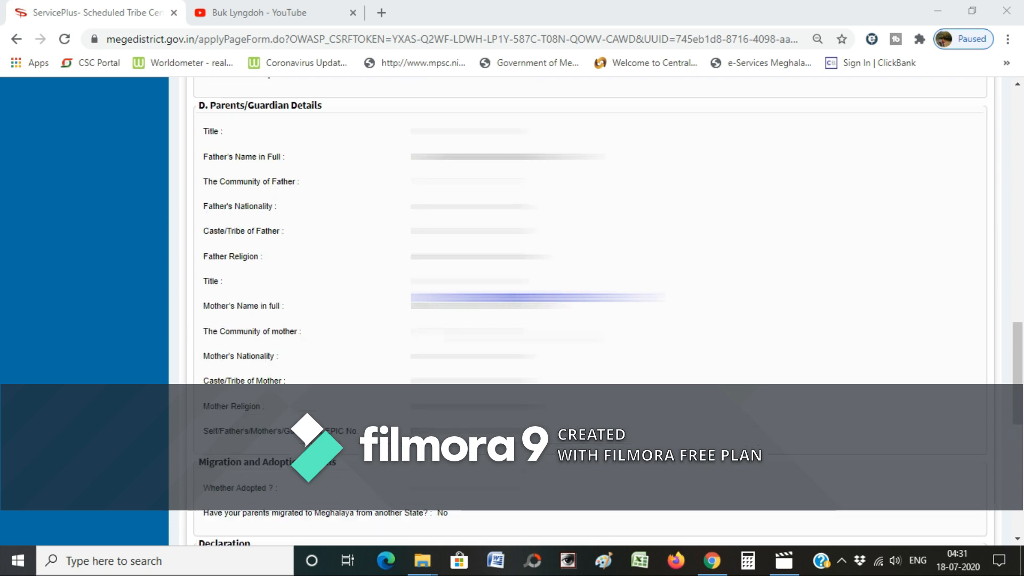
pyautogui.scroll(-2, 587, 310)
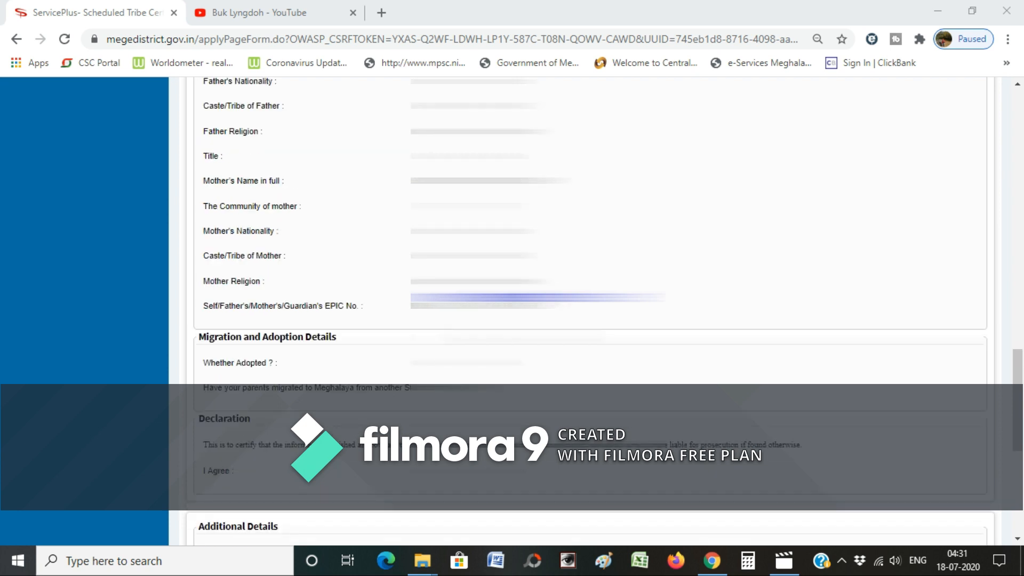
pyautogui.scroll(-4, 522, 336)
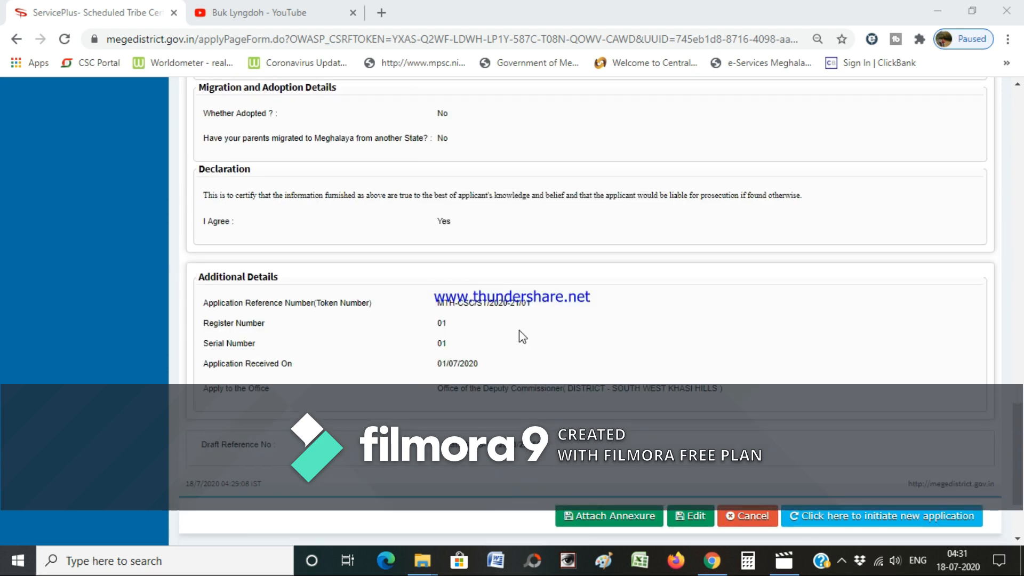
pyautogui.scroll(-2, 522, 333)
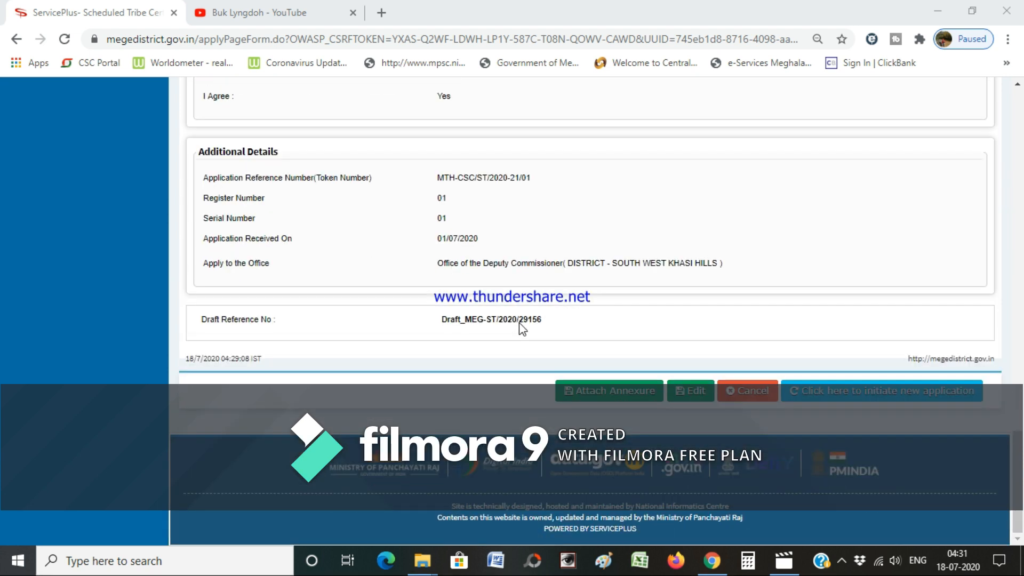
# - On the enclosures page, attach EPIC.PDF as EPIC/Voter's Card residential proof
pyautogui.click(609, 394)
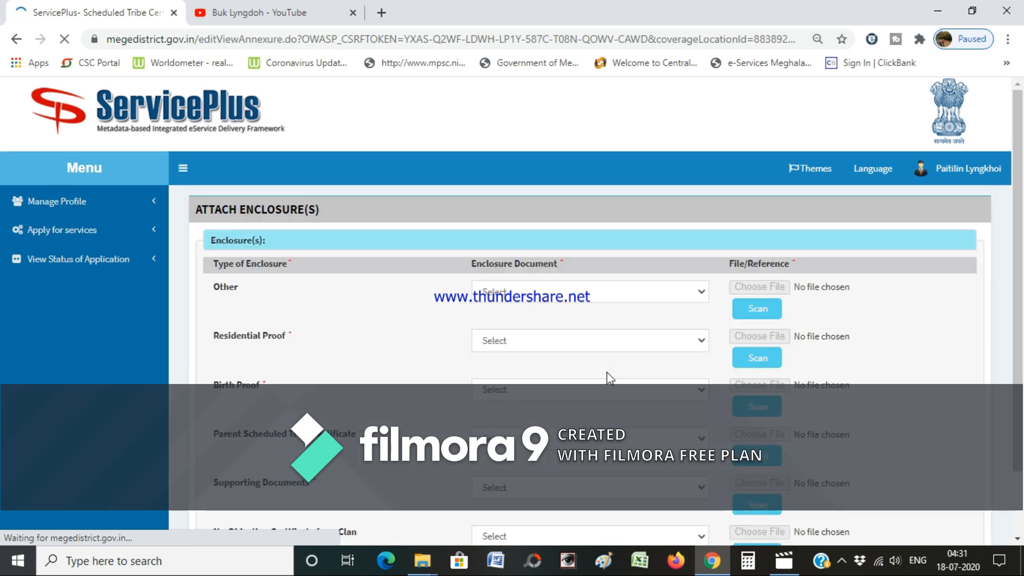
pyautogui.scroll(-1, 608, 376)
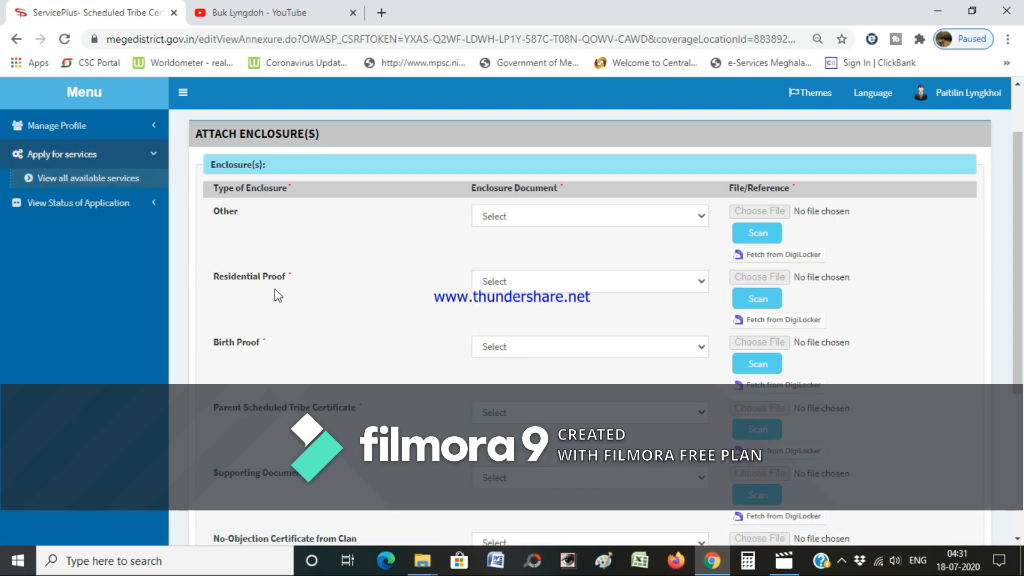
pyautogui.click(638, 280)
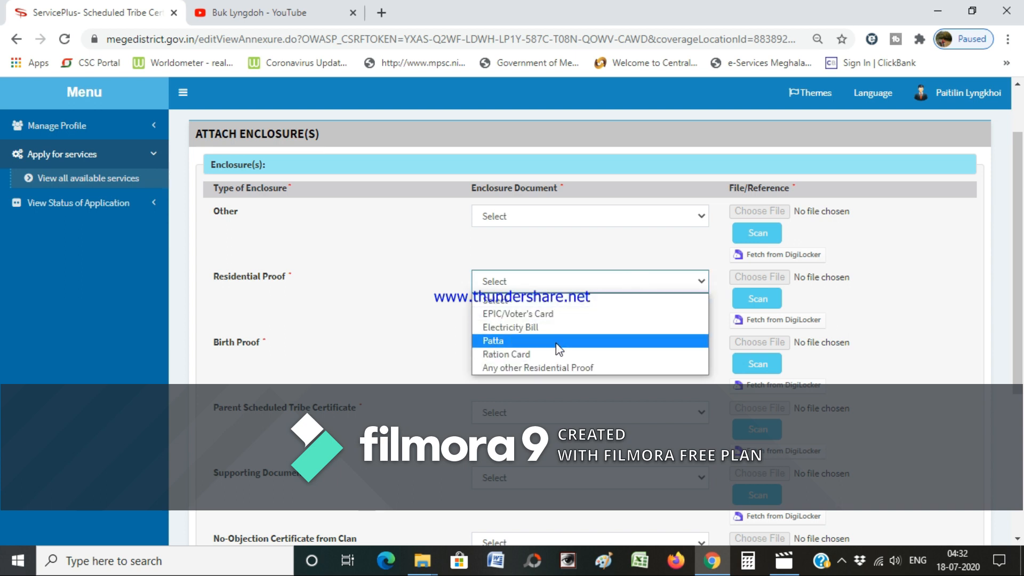
pyautogui.click(569, 315)
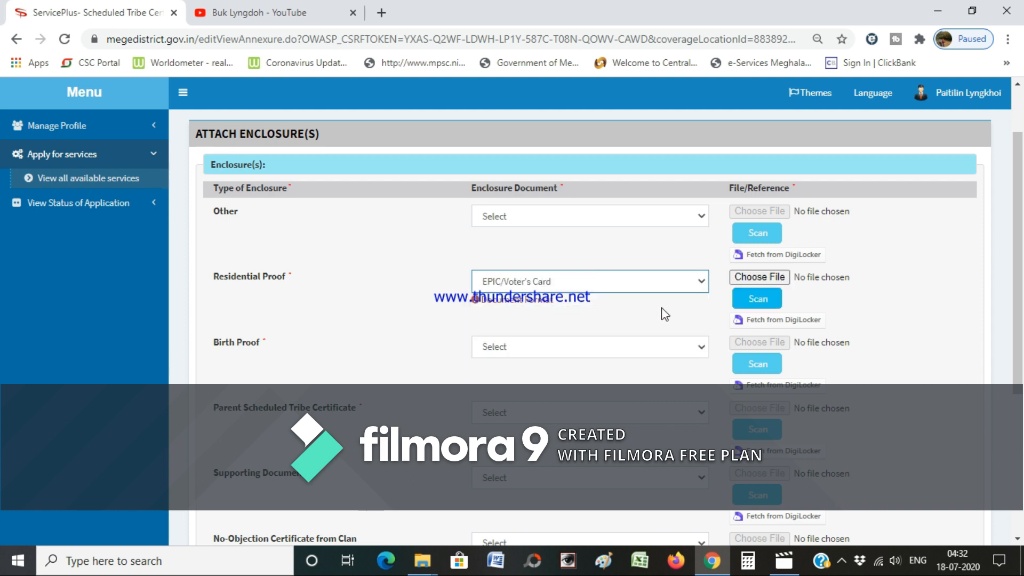
pyautogui.click(744, 276)
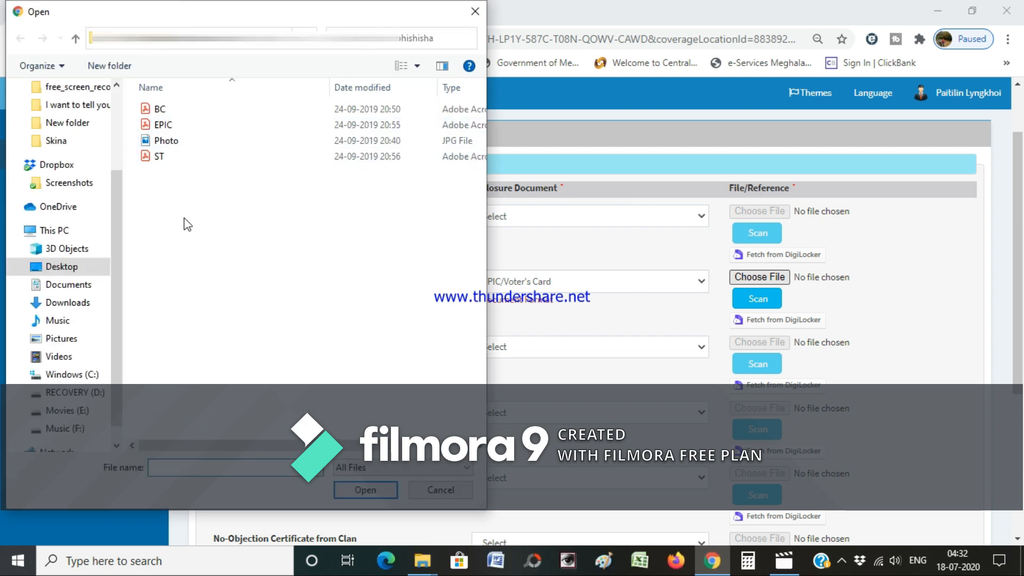
pyautogui.doubleClick(162, 124)
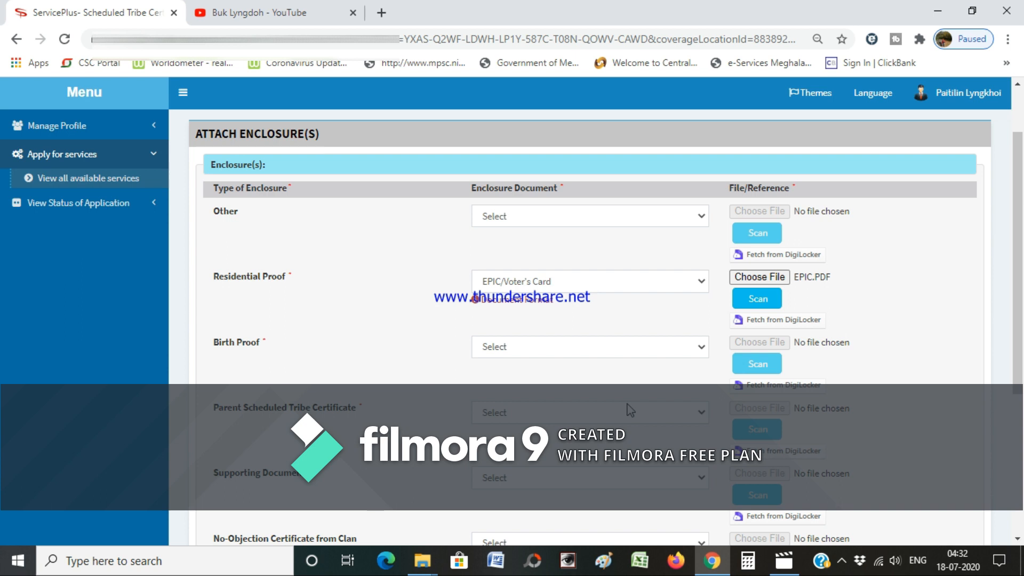
# - Attach BC.PDF as the Birth Certificate birth proof
pyautogui.click(597, 353)
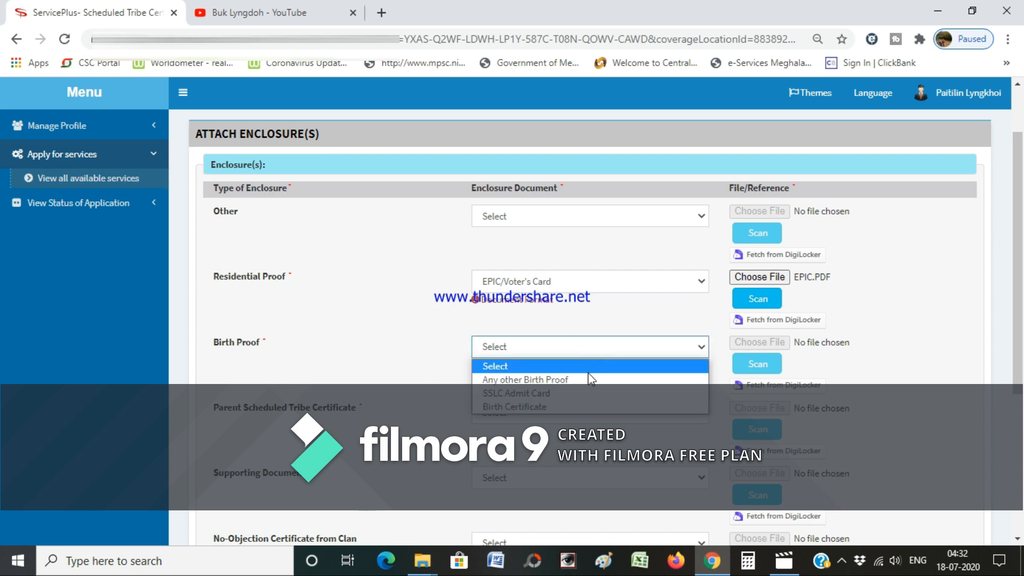
pyautogui.click(570, 407)
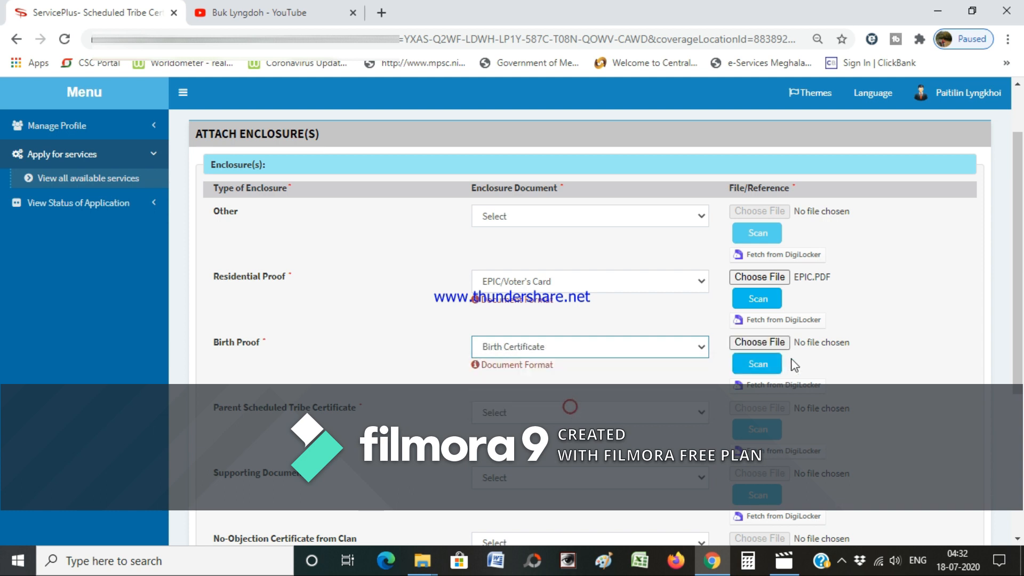
pyautogui.click(766, 344)
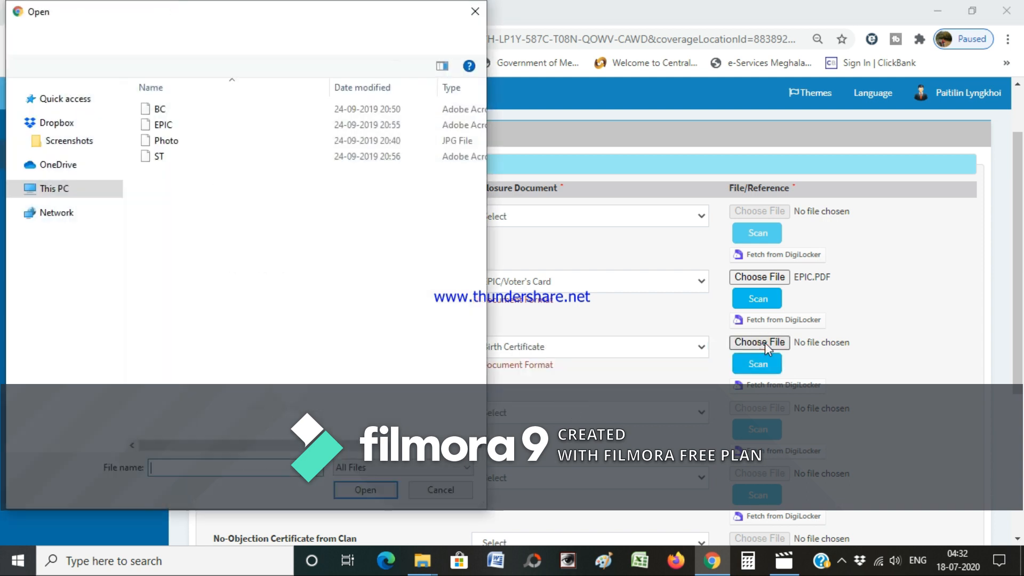
pyautogui.doubleClick(166, 111)
# - Attach ST.PDF as the Parents/Guardians ST Certificate
pyautogui.scroll(-2, 619, 393)
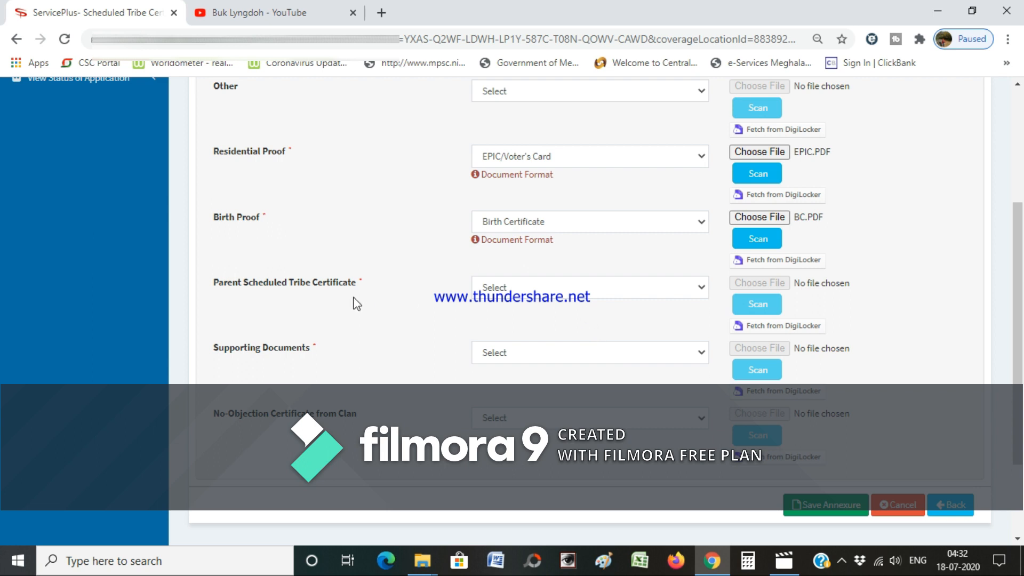
pyautogui.click(589, 299)
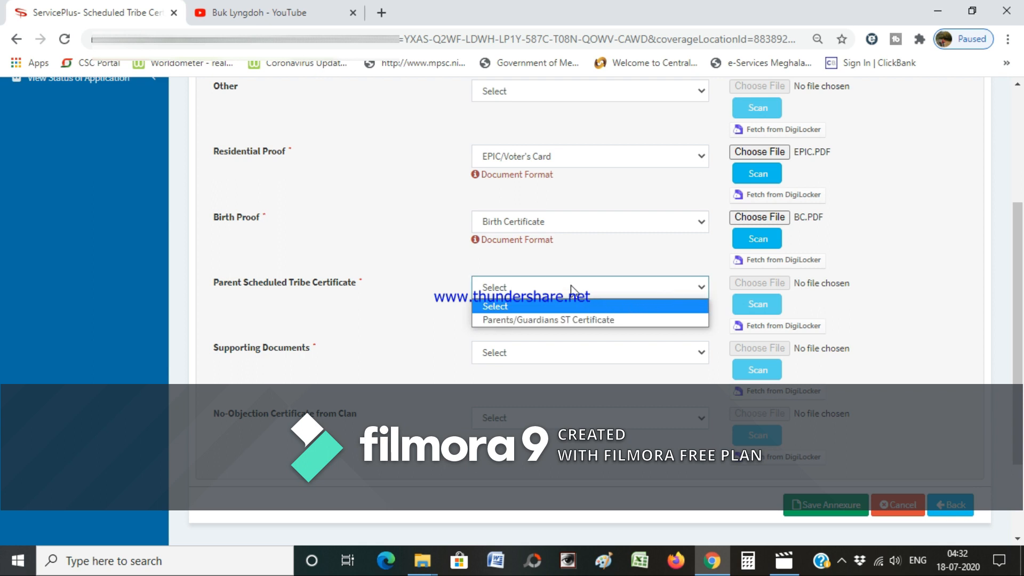
pyautogui.click(568, 319)
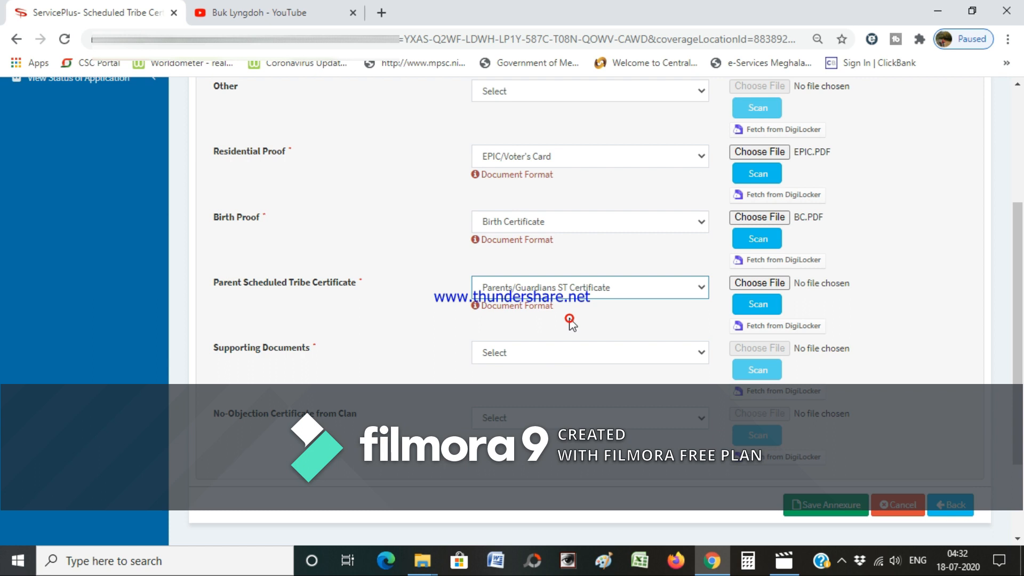
pyautogui.click(756, 284)
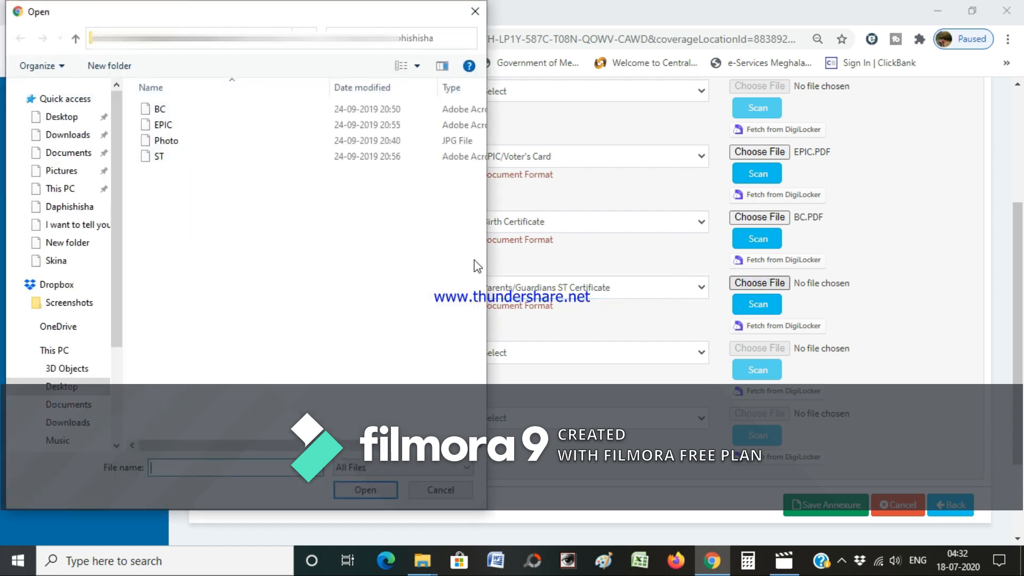
pyautogui.doubleClick(159, 156)
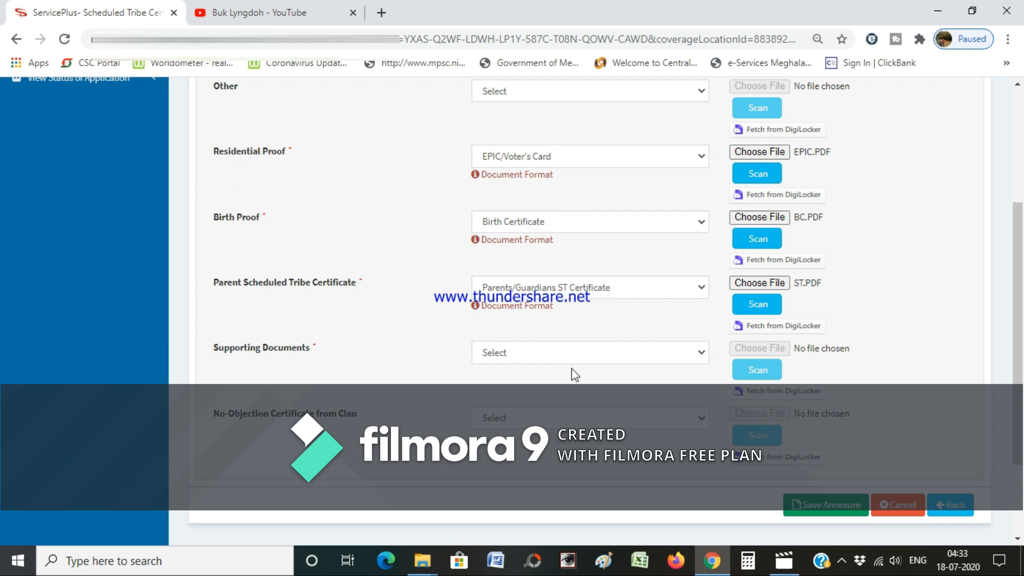
# - Attach EPIC.PDF as the Self/Parent/Guardian EPIC Card supporting document
pyautogui.click(609, 355)
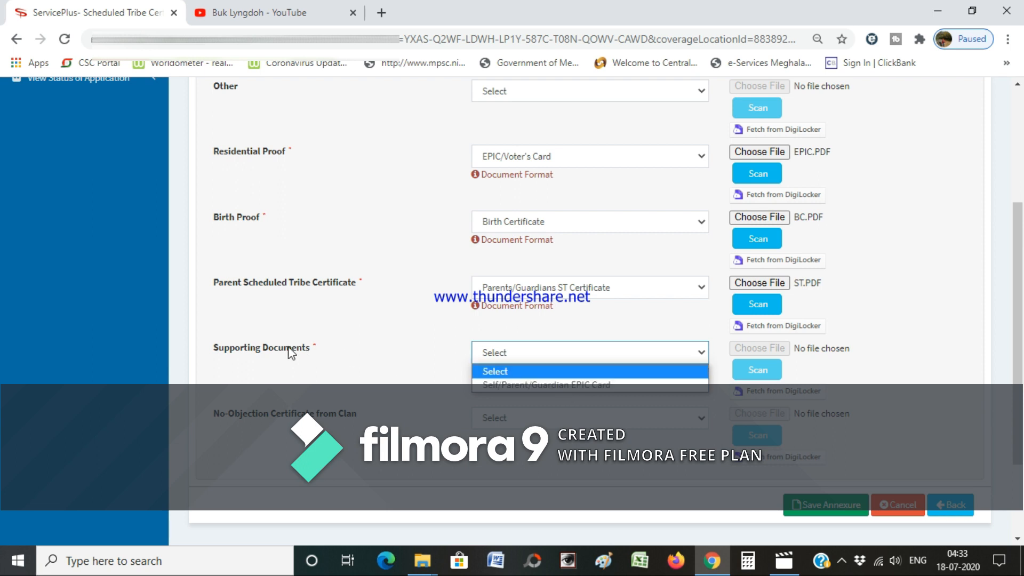
pyautogui.click(532, 385)
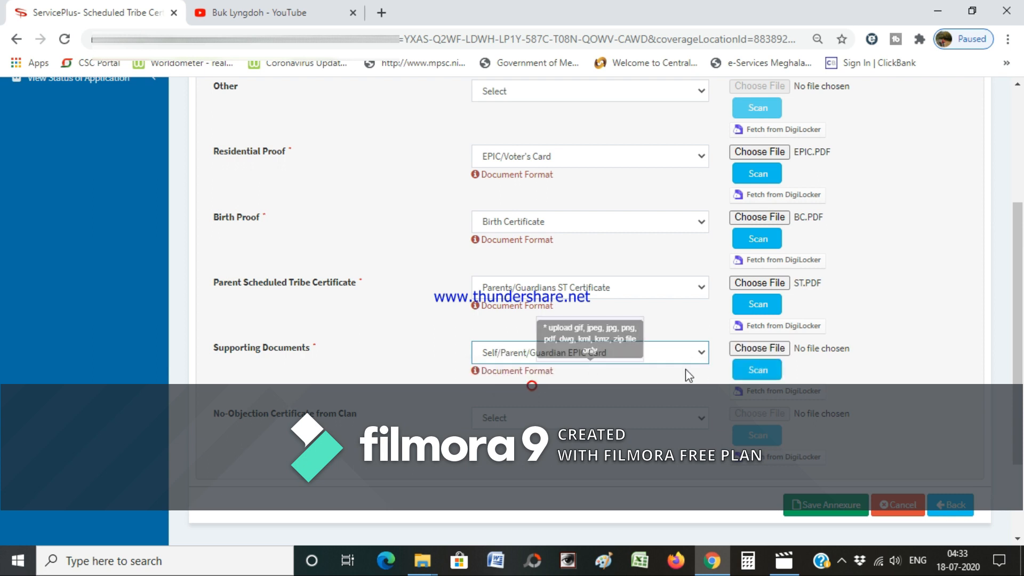
pyautogui.click(757, 348)
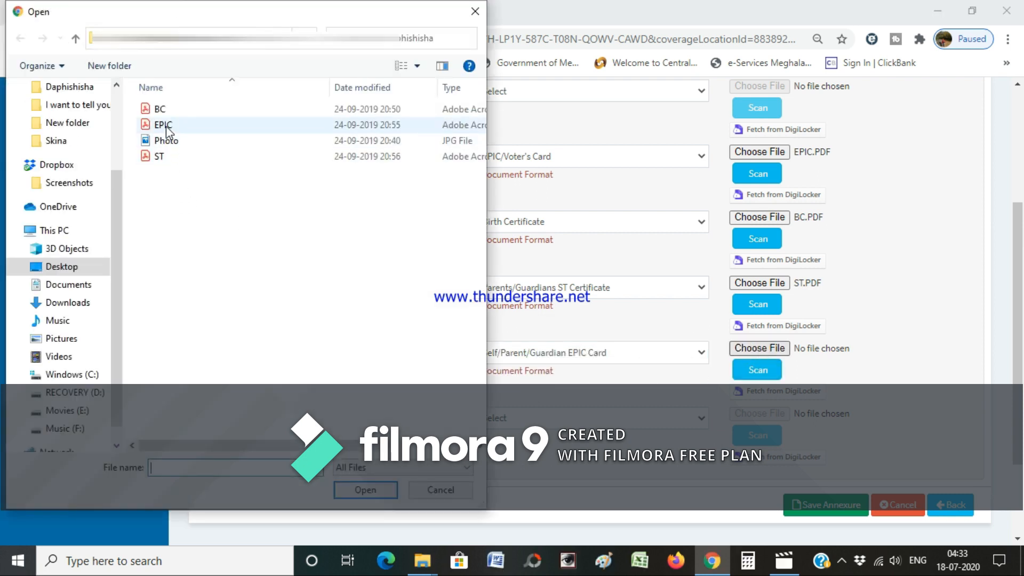
pyautogui.doubleClick(166, 127)
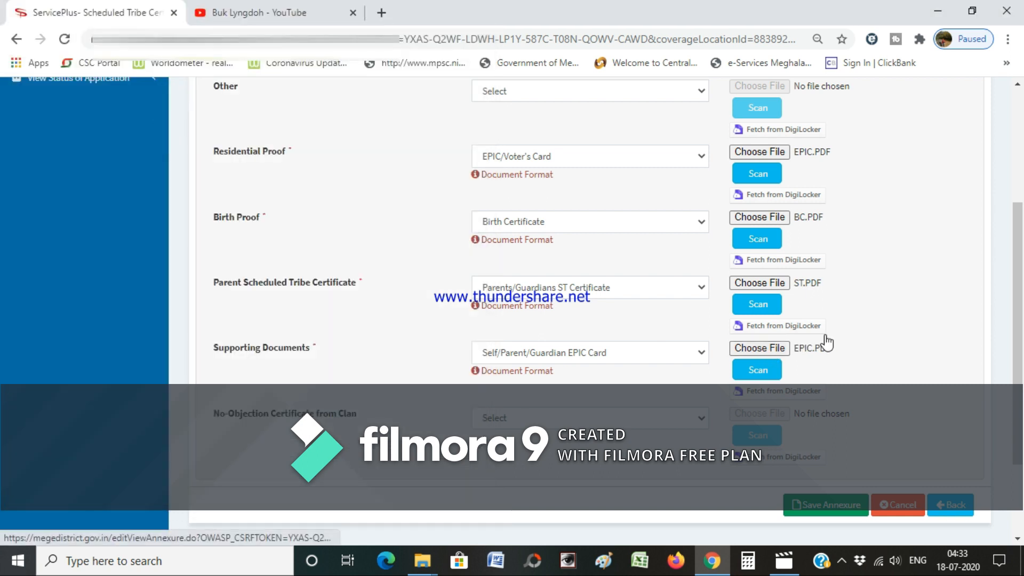
pyautogui.scroll(-2, 827, 341)
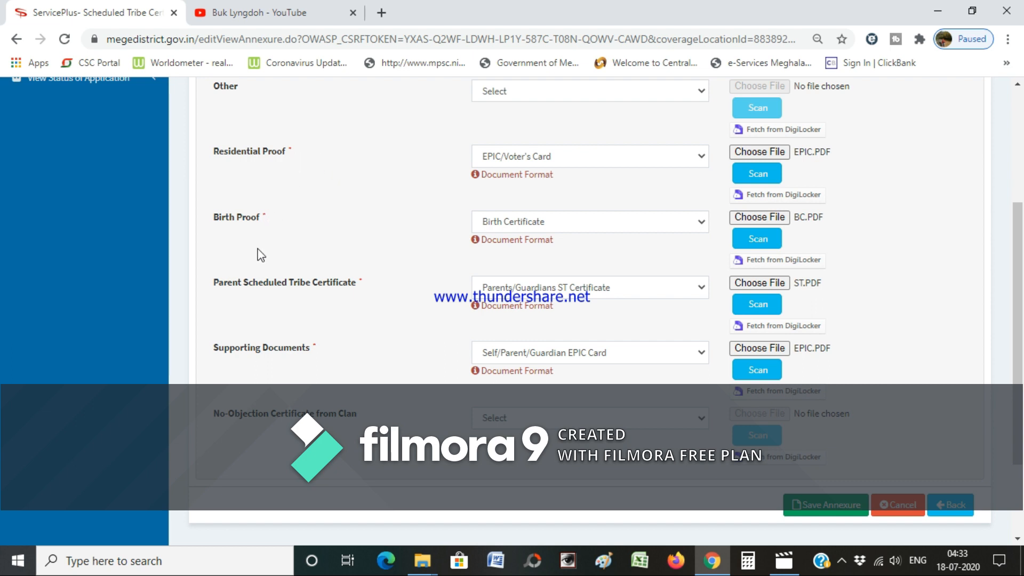
pyautogui.click(827, 509)
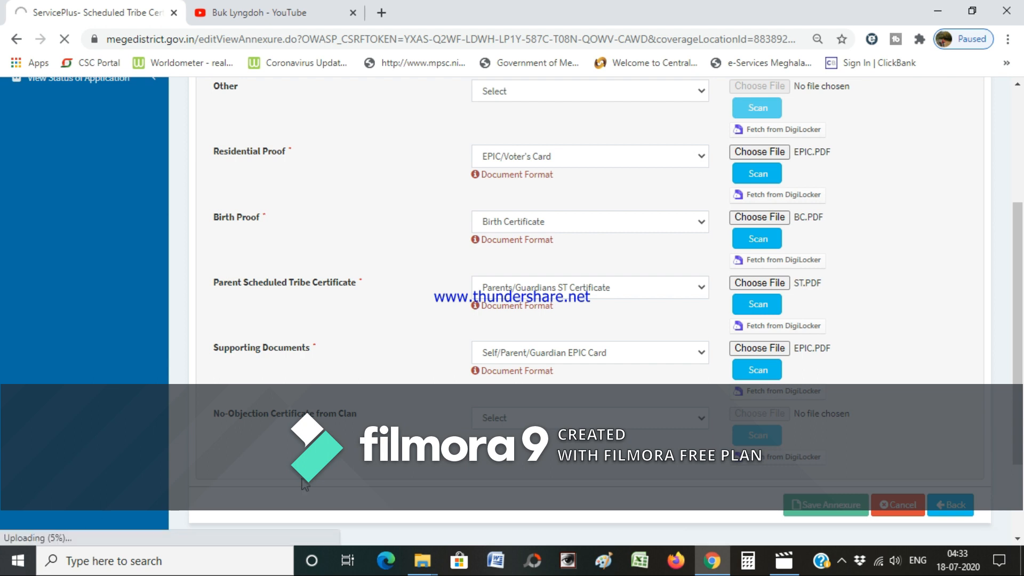
pyautogui.scroll(3, 234, 205)
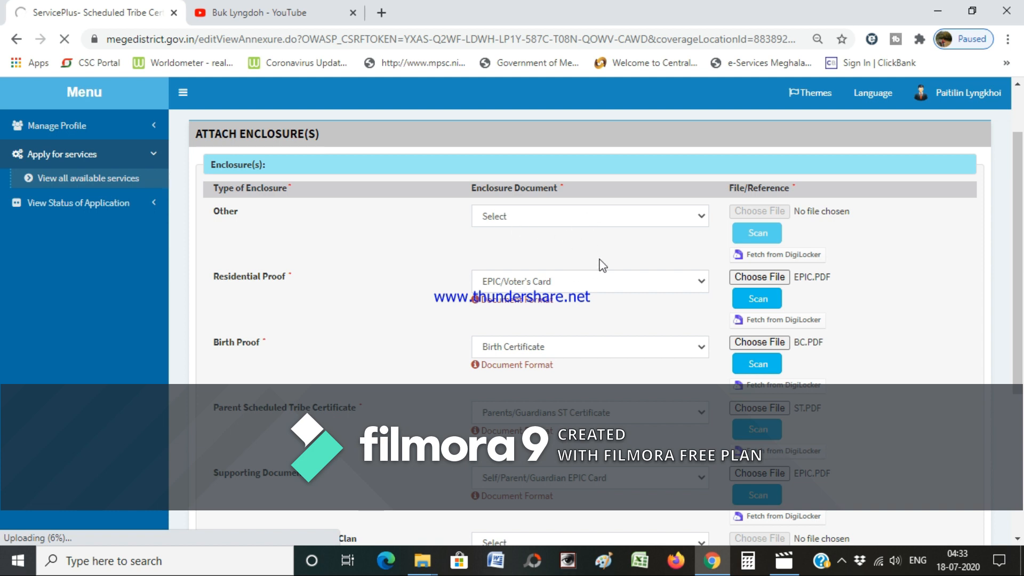
pyautogui.scroll(-2, 600, 264)
pyautogui.scroll(2, 598, 261)
pyautogui.scroll(-2, 582, 252)
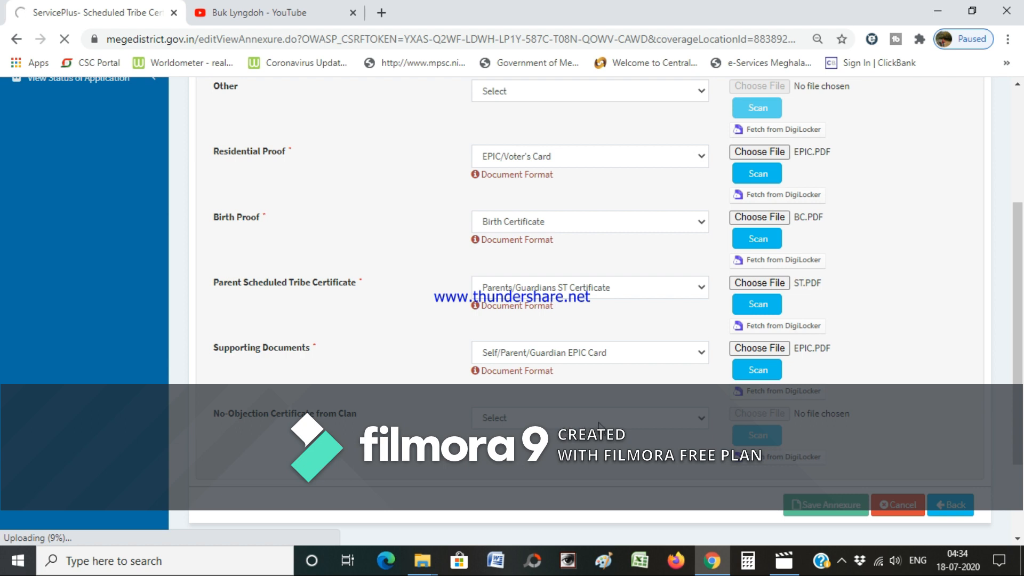
pyautogui.scroll(2, 655, 424)
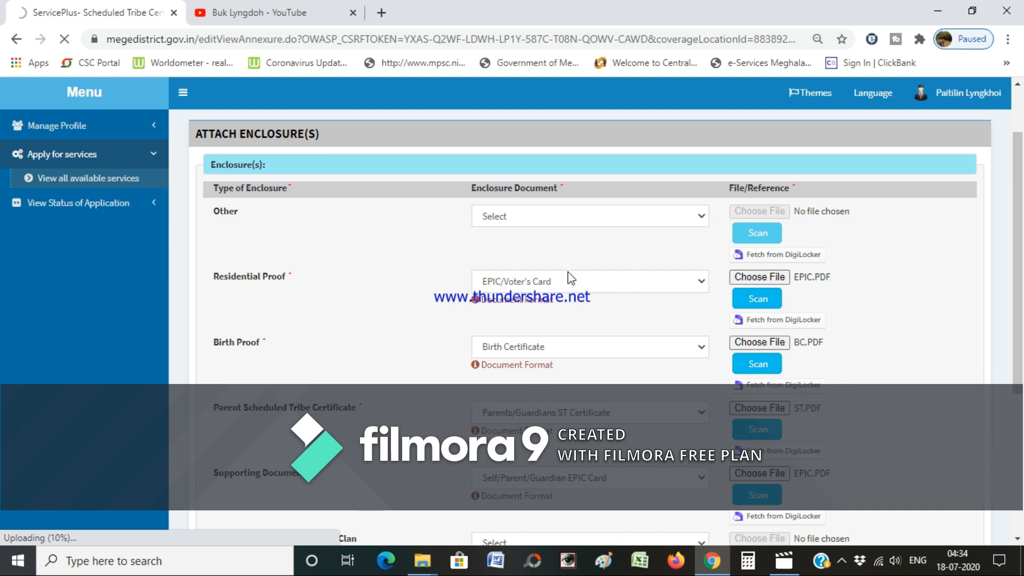
pyautogui.scroll(-2, 608, 264)
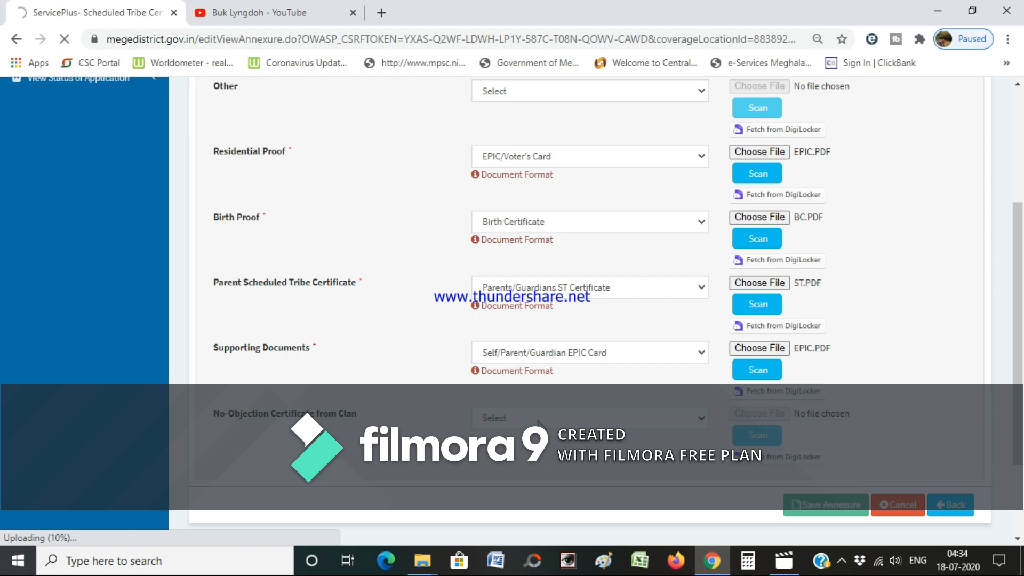
pyautogui.scroll(3, 538, 424)
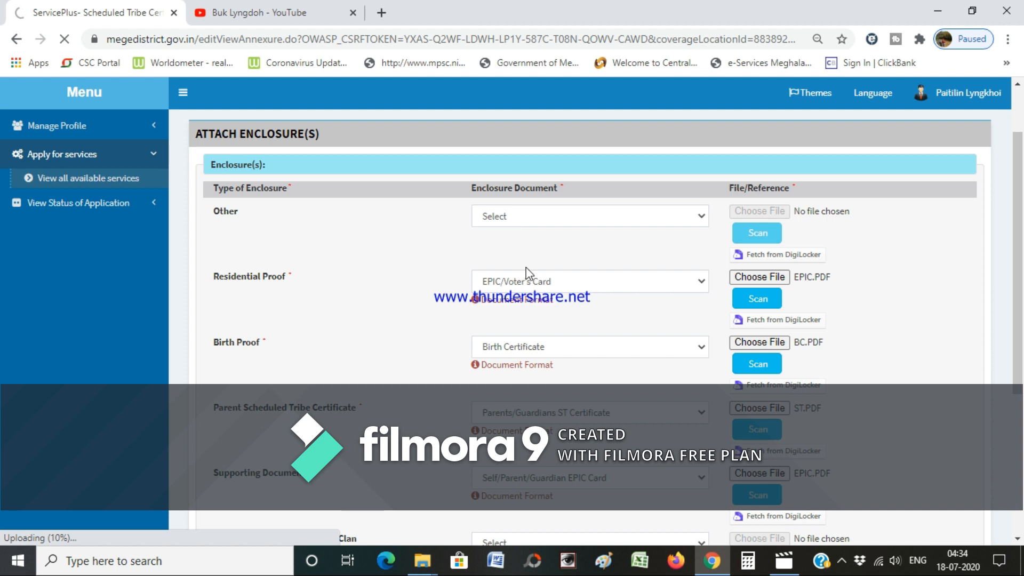
pyautogui.scroll(-3, 527, 298)
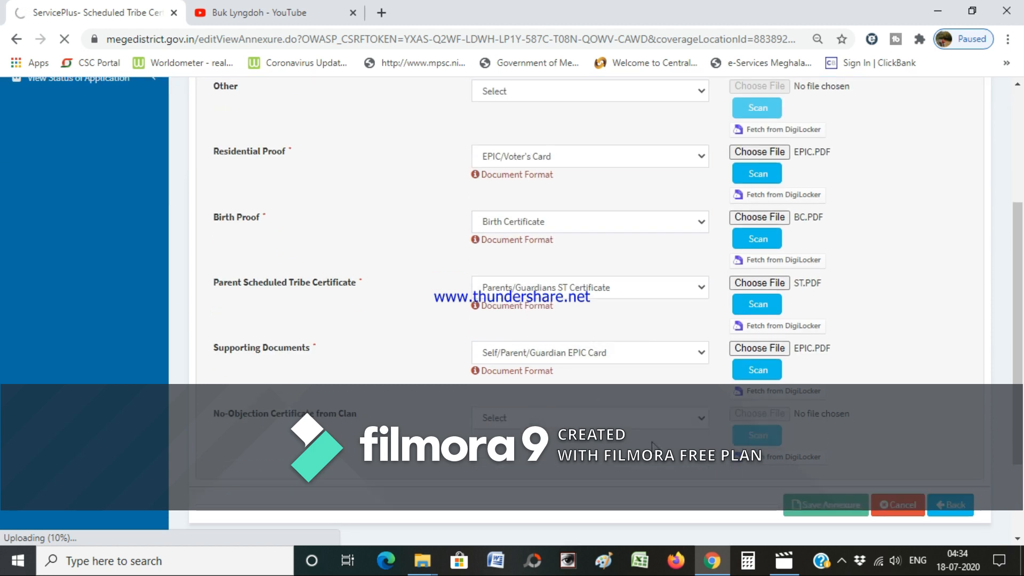
pyautogui.scroll(3, 648, 400)
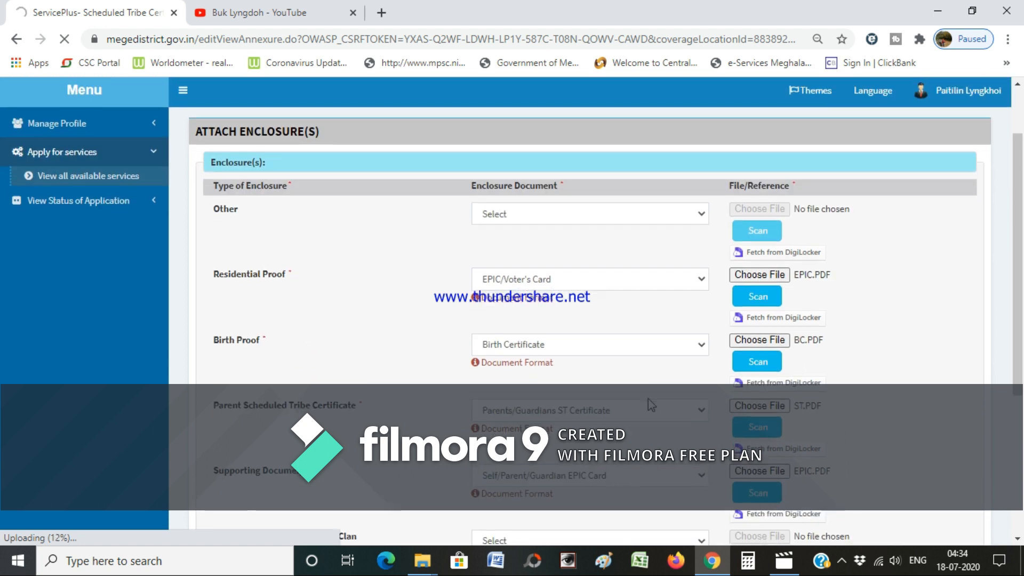
pyautogui.scroll(-3, 648, 398)
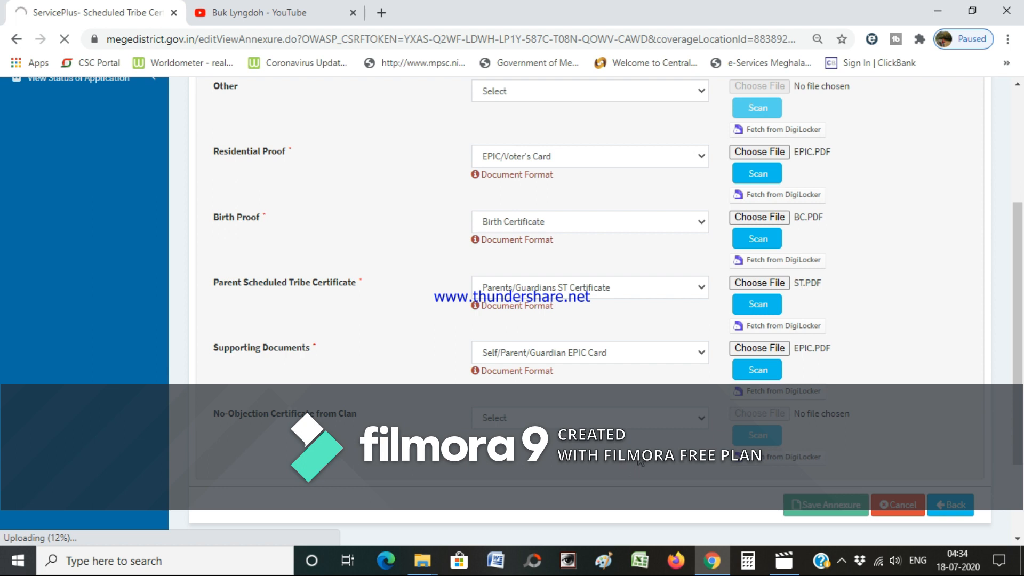
pyautogui.scroll(3, 640, 462)
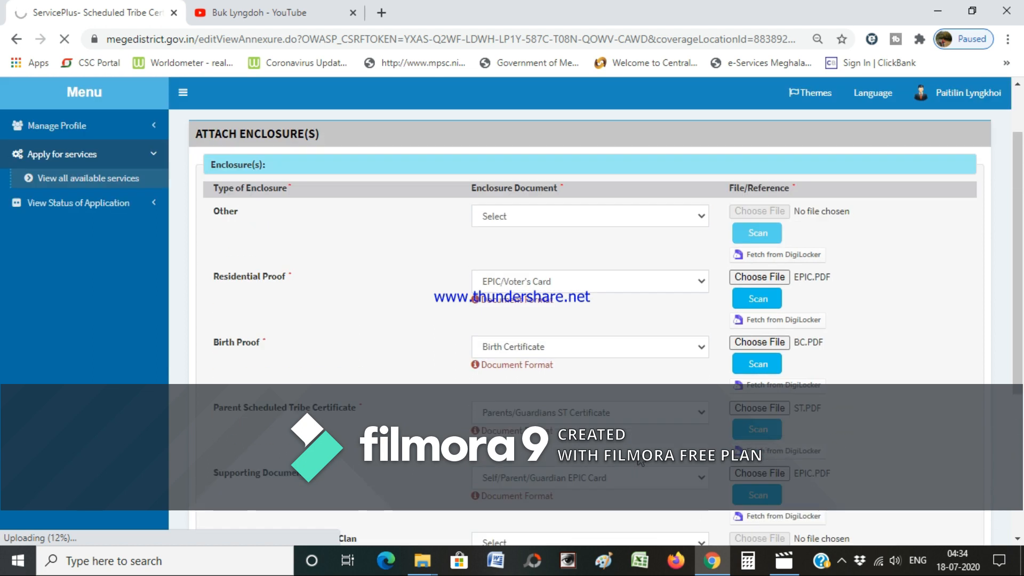
pyautogui.scroll(-3, 640, 462)
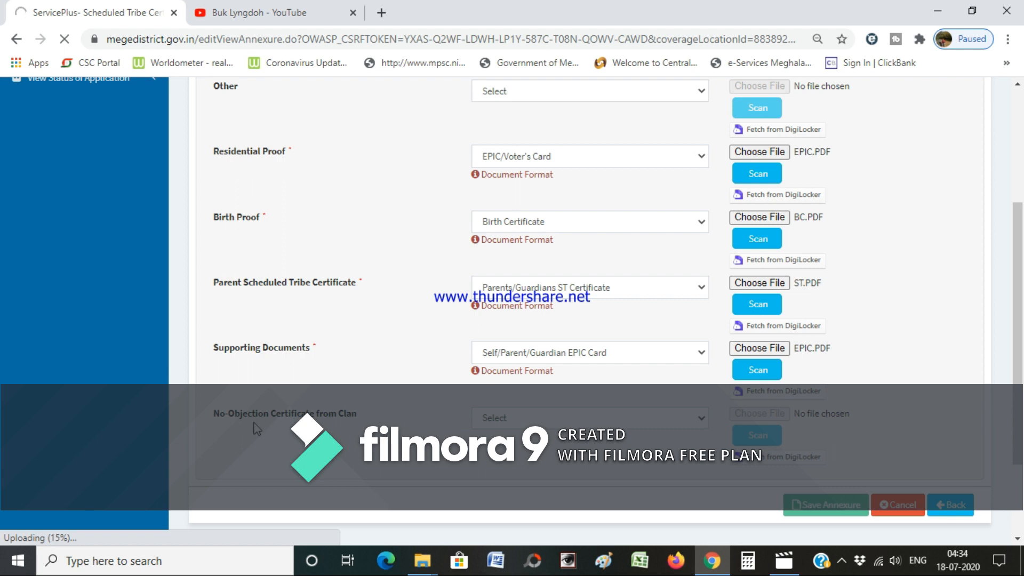
pyautogui.scroll(1, 270, 423)
pyautogui.scroll(1, 270, 422)
pyautogui.scroll(-2, 322, 414)
pyautogui.scroll(3, 648, 408)
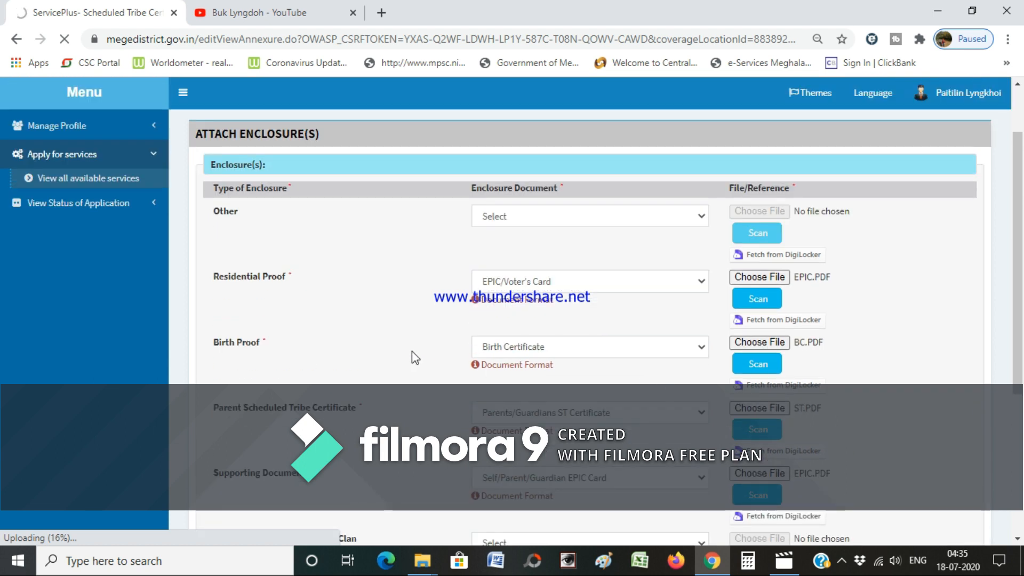
pyautogui.scroll(-3, 411, 351)
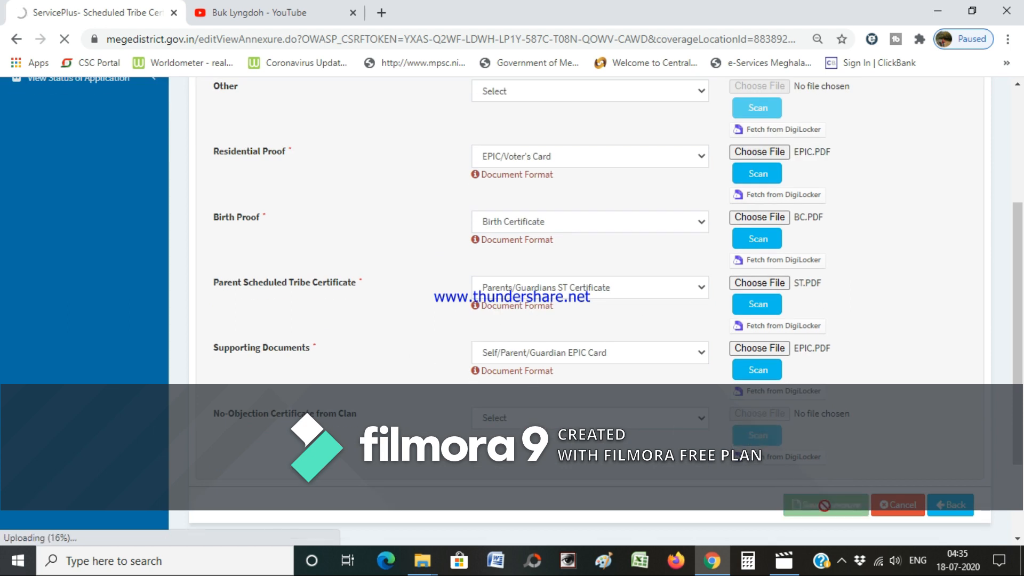
pyautogui.scroll(1, 526, 413)
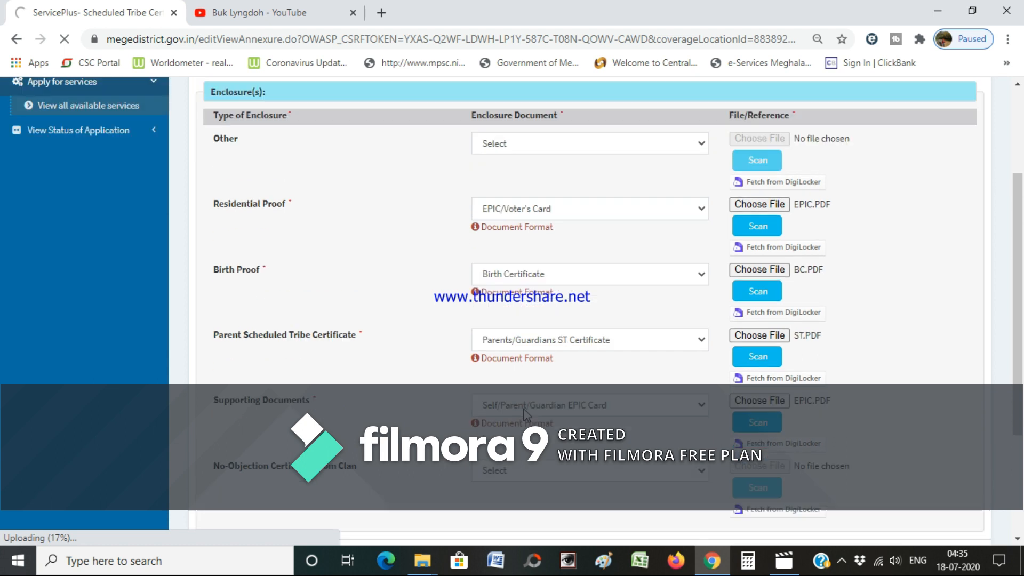
pyautogui.scroll(2, 496, 395)
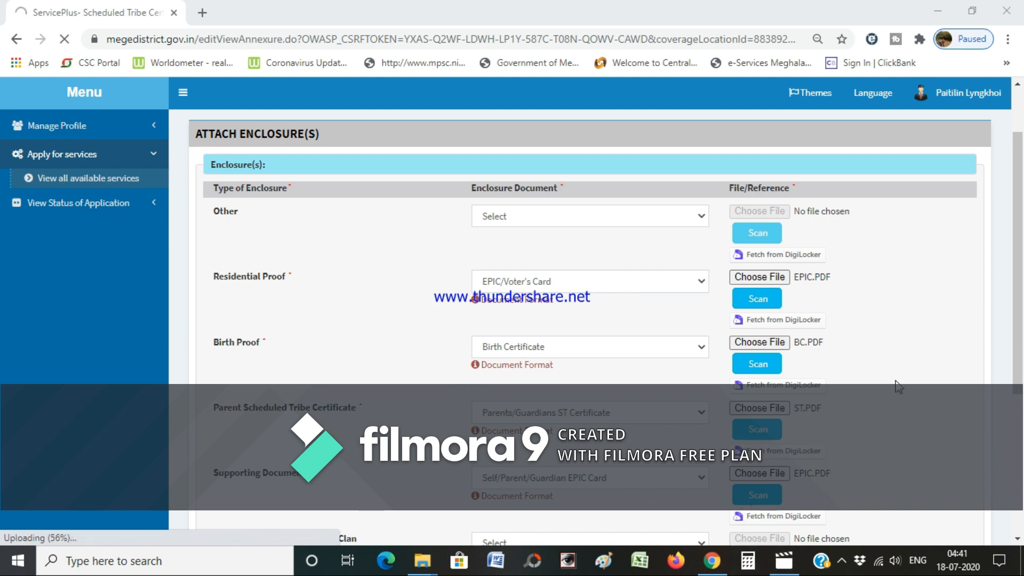
pyautogui.scroll(-3, 900, 403)
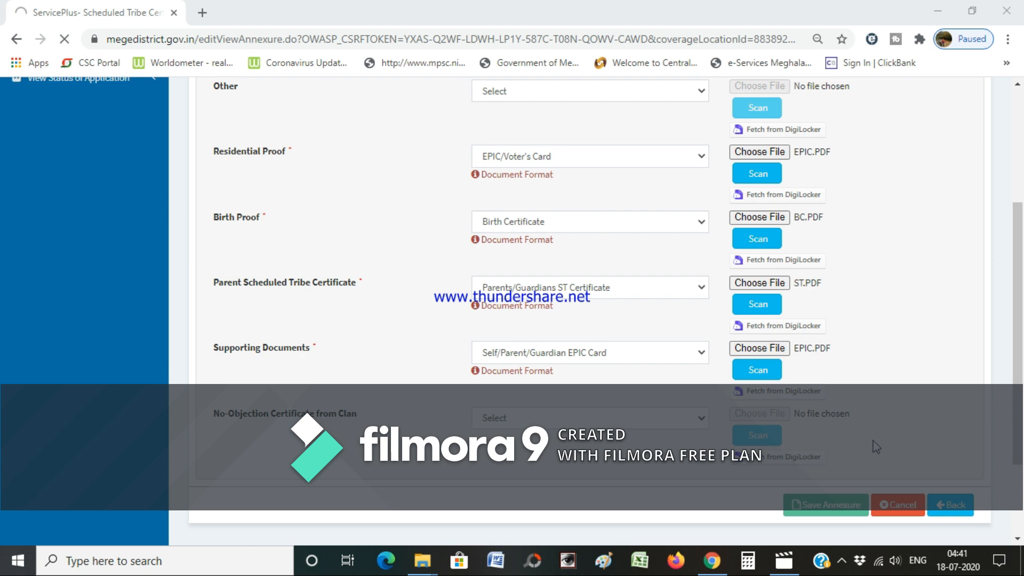
pyautogui.scroll(3, 877, 446)
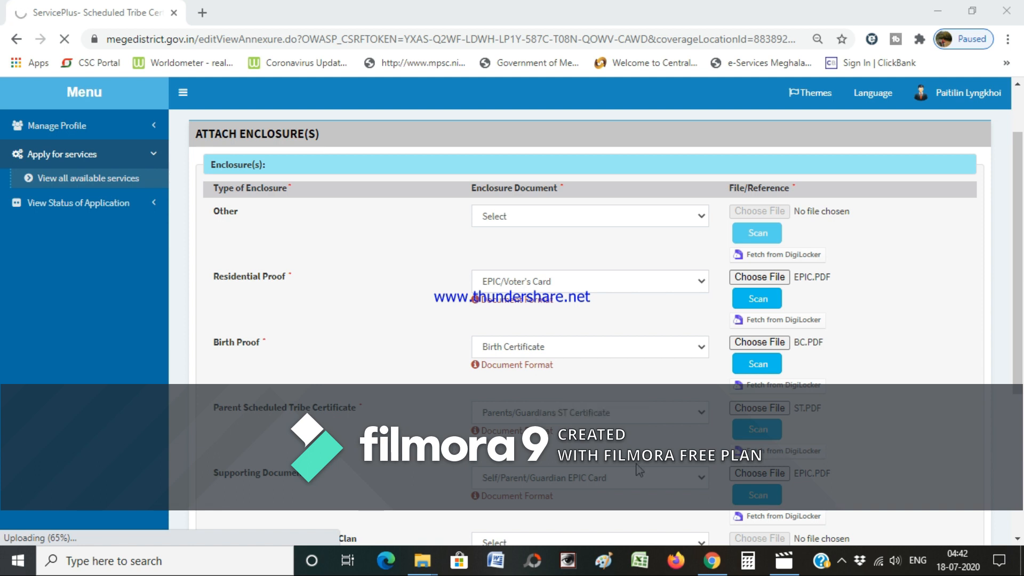
pyautogui.click(841, 561)
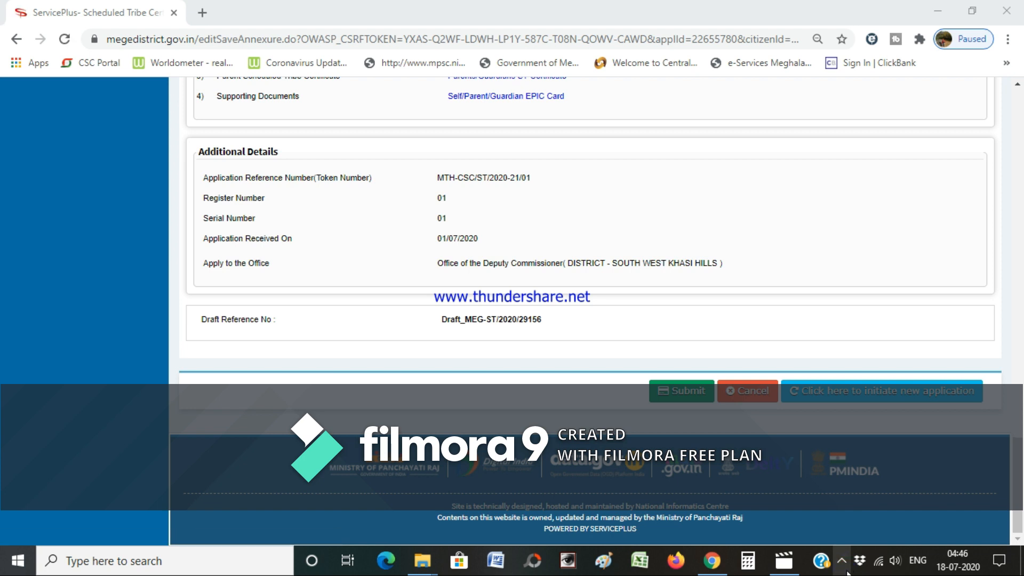
# - Scroll the preview from the top down to the four-item Annexure List, Additional Details and Submit button
pyautogui.scroll(5, 571, 358)
pyautogui.scroll(15, 570, 356)
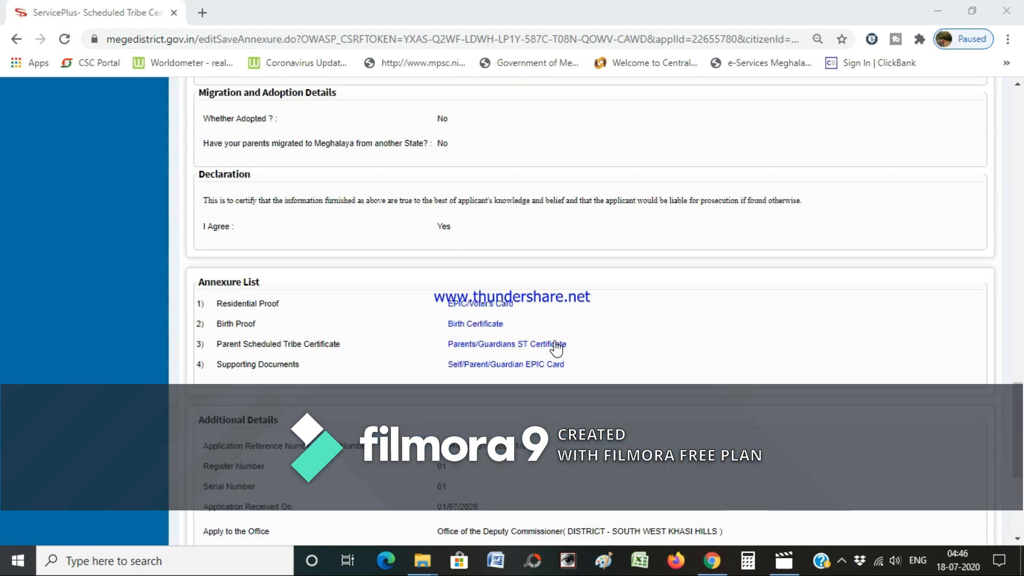
pyautogui.scroll(15, 570, 357)
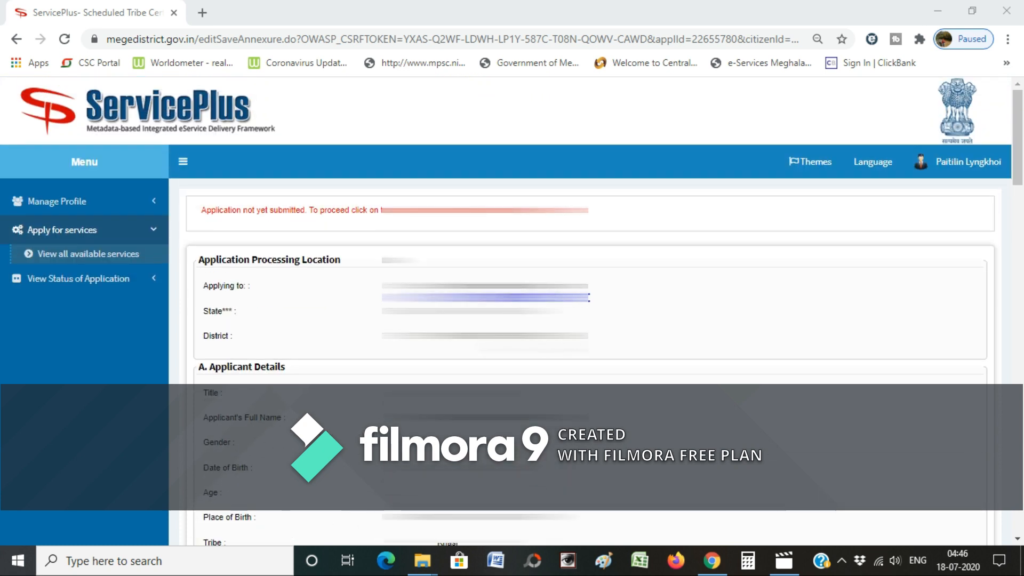
pyautogui.scroll(-2, 570, 356)
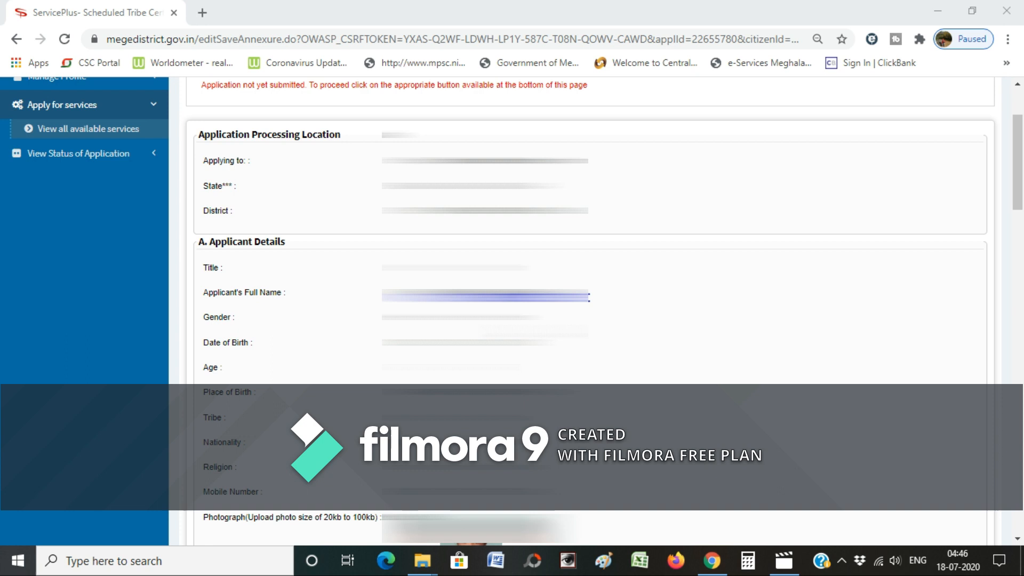
pyautogui.scroll(-7, 587, 309)
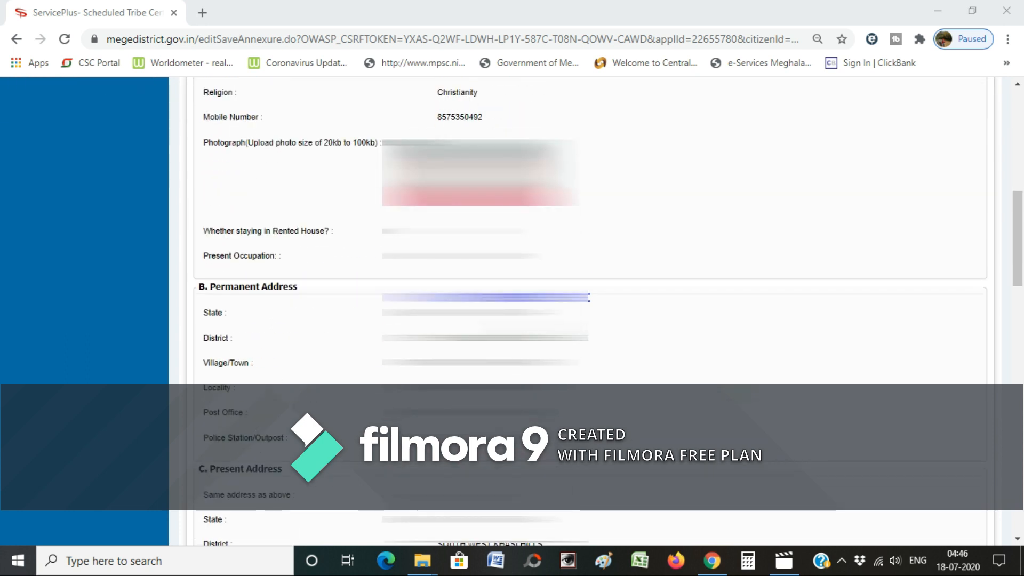
pyautogui.scroll(-2, 586, 310)
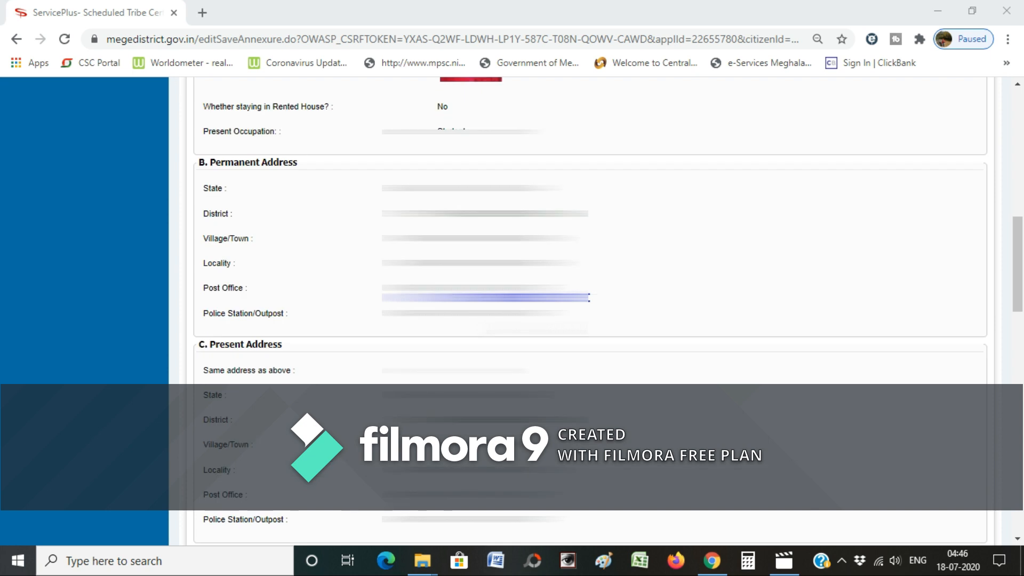
pyautogui.scroll(-4, 587, 310)
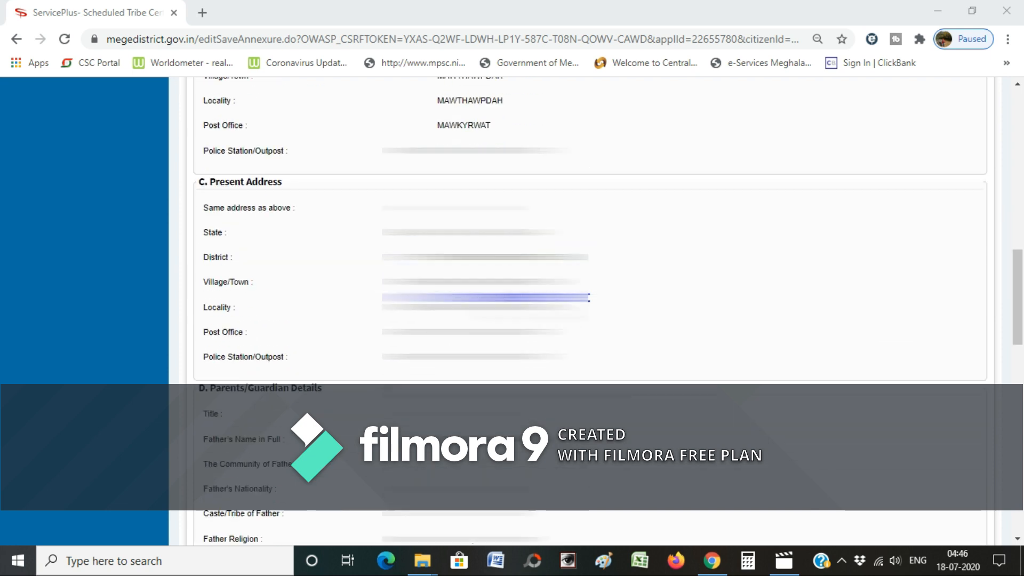
pyautogui.scroll(-6, 586, 309)
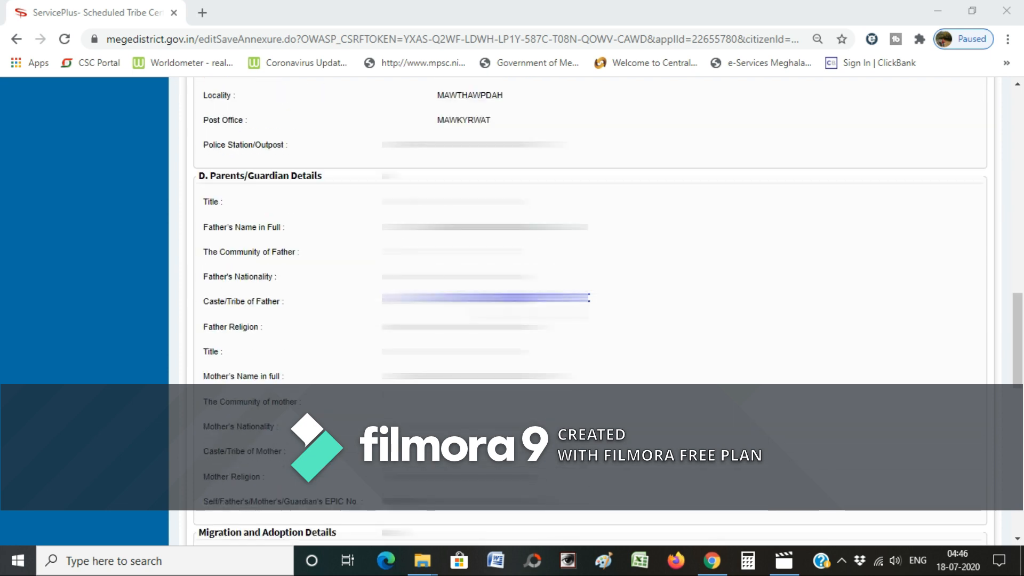
pyautogui.scroll(-2, 586, 309)
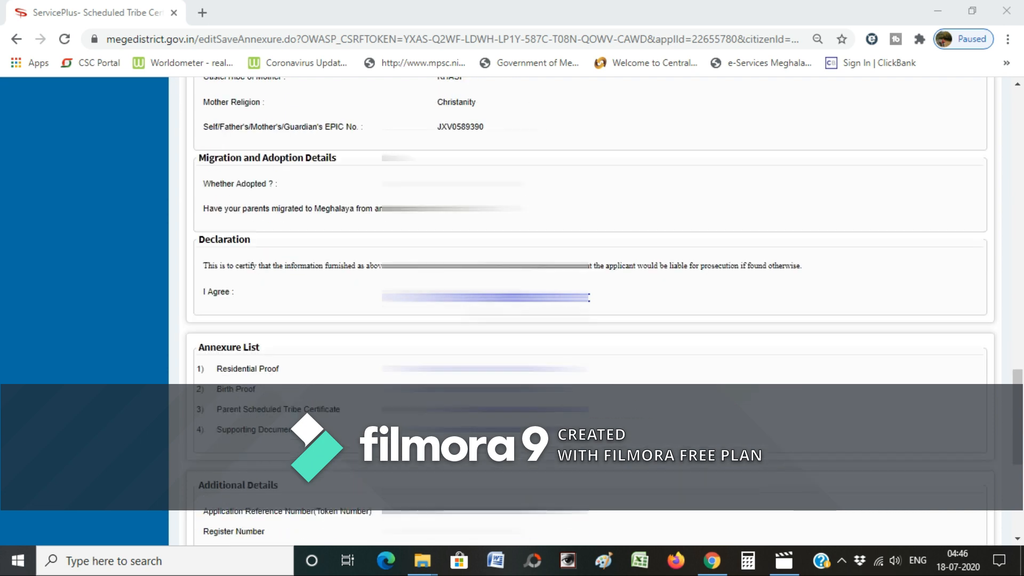
pyautogui.scroll(-2, 587, 310)
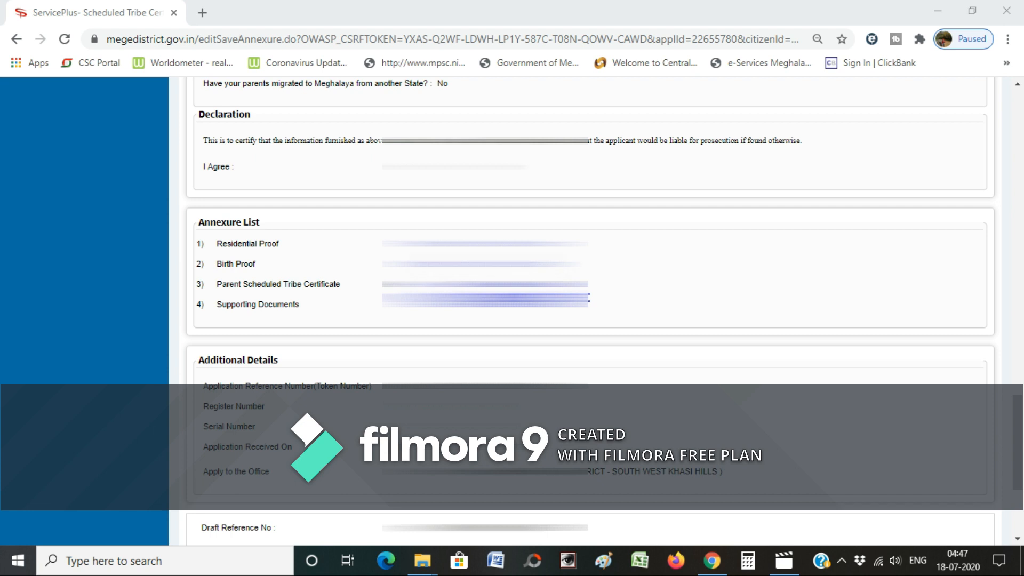
pyautogui.scroll(4, 586, 310)
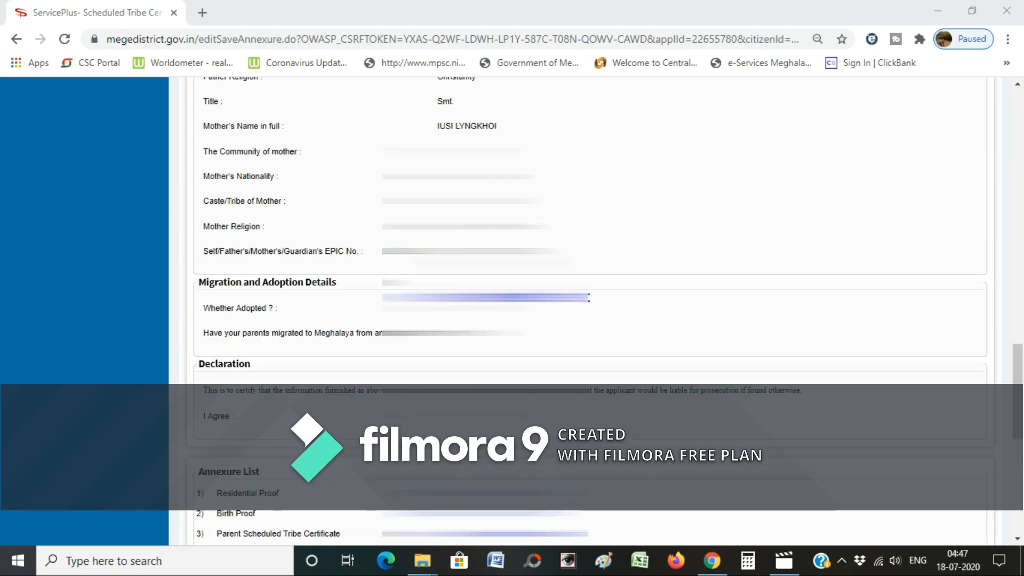
pyautogui.scroll(-6, 586, 309)
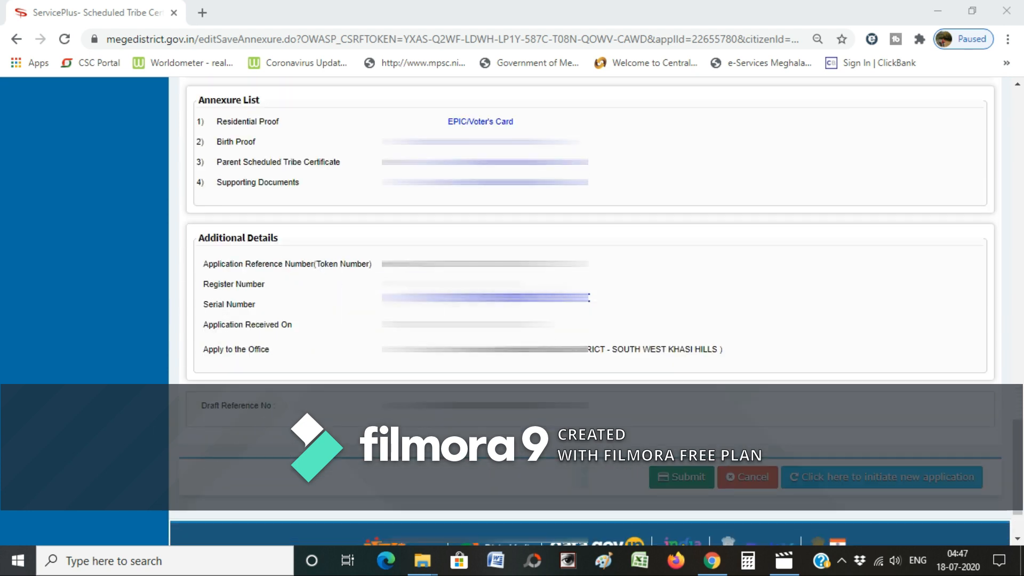
pyautogui.scroll(-1, 586, 310)
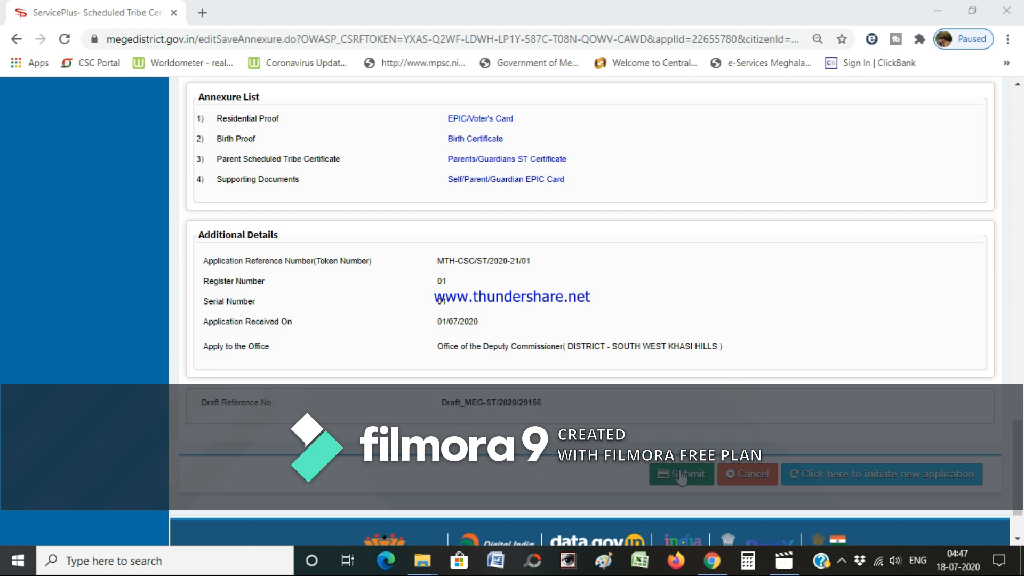
pyautogui.click(682, 475)
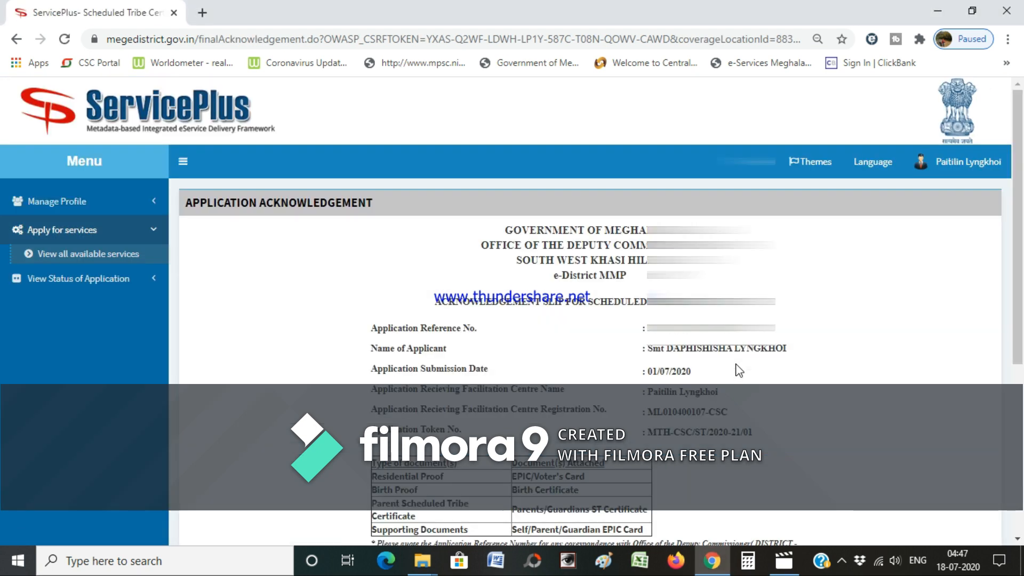
pyautogui.scroll(-2, 739, 374)
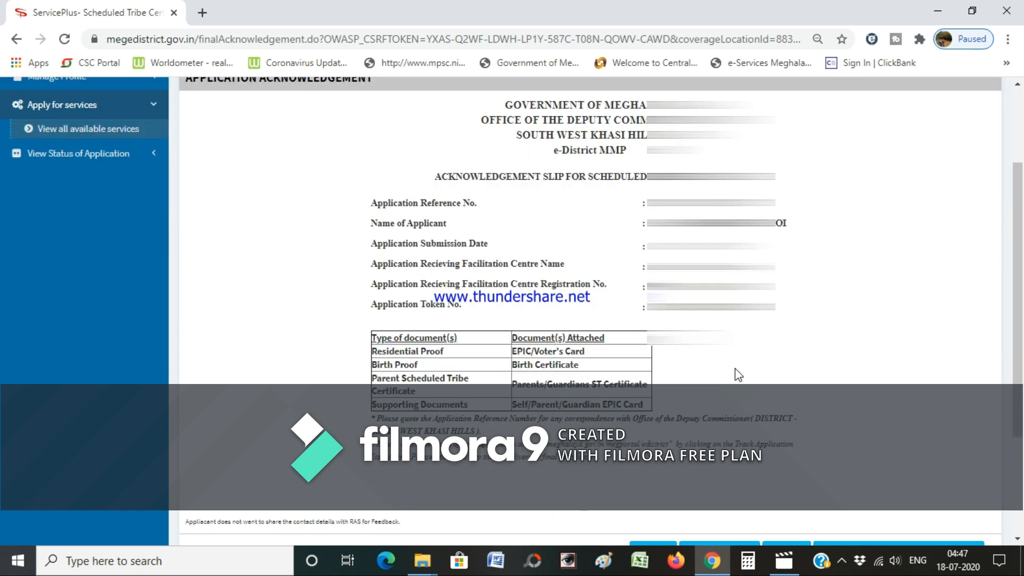
pyautogui.scroll(-2, 738, 375)
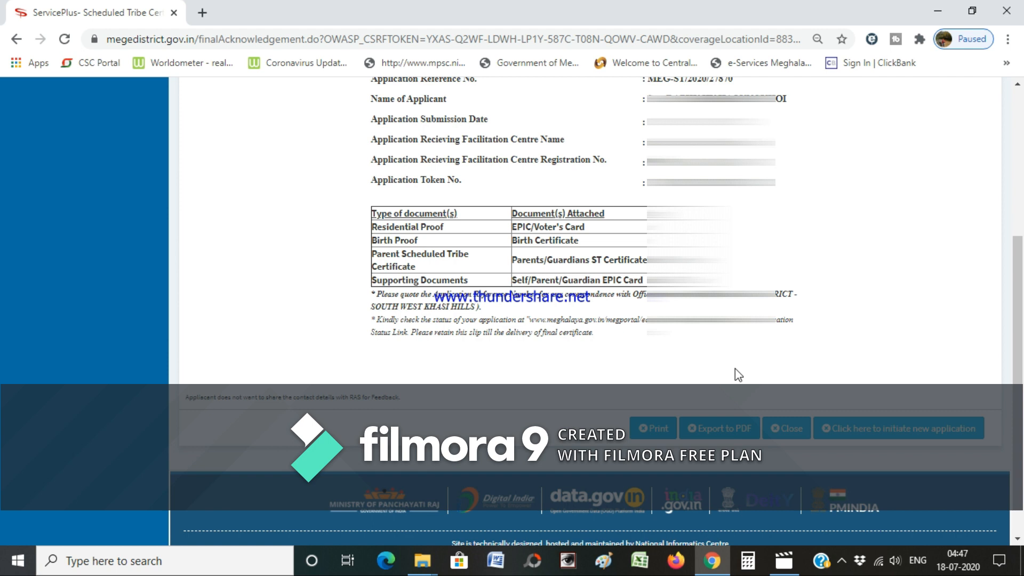
pyautogui.scroll(2, 738, 375)
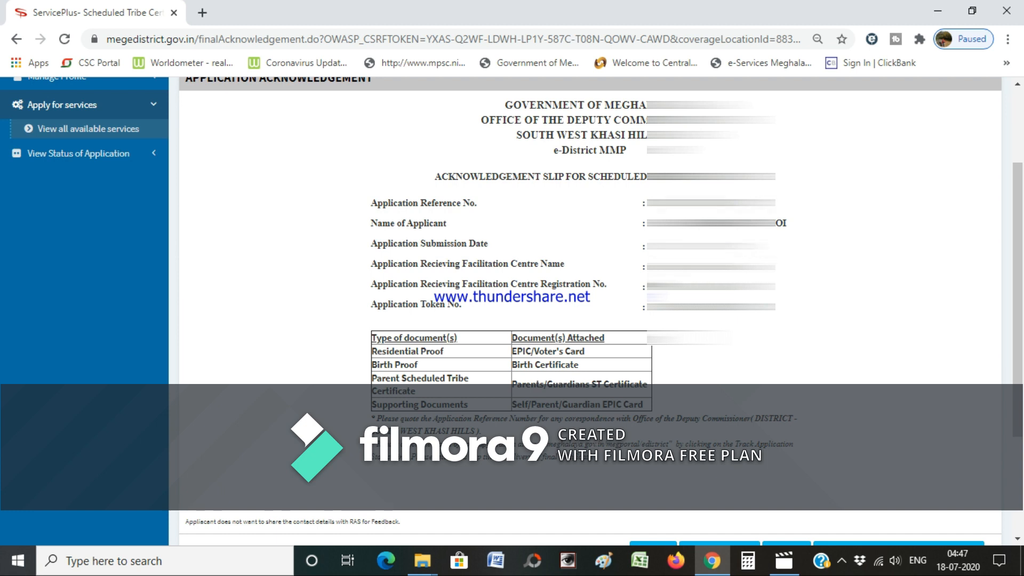
pyautogui.scroll(-3, 675, 358)
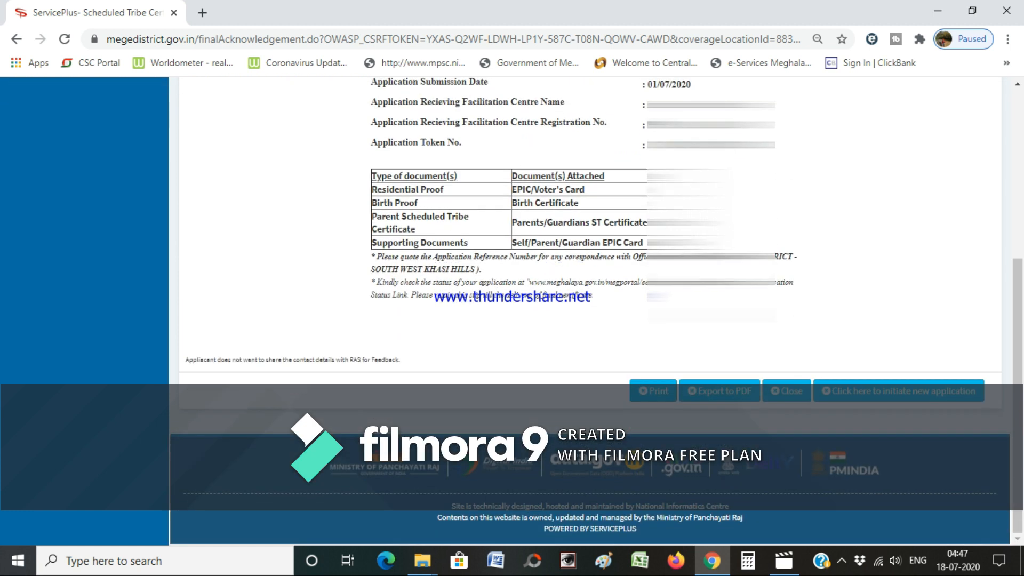
# - Print the acknowledgement slip to PDF, saving it in Desktop > ST Application > the applicant's folder
pyautogui.click(658, 394)
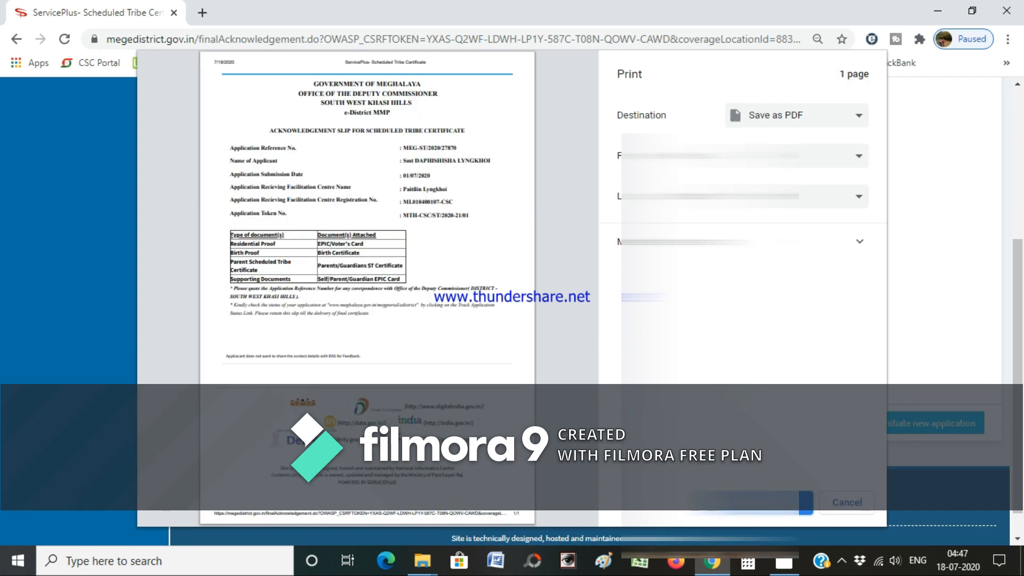
pyautogui.click(752, 502)
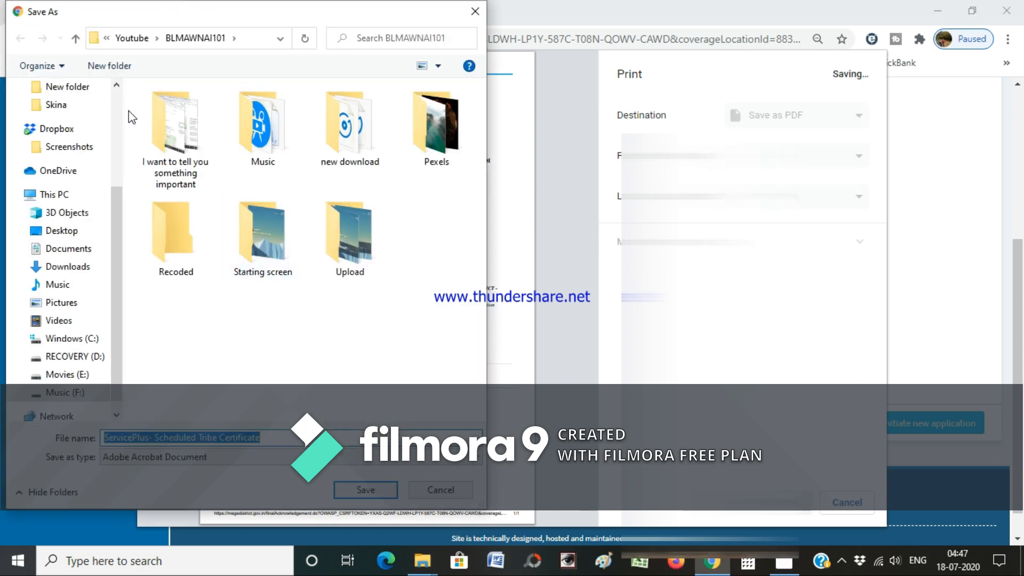
pyautogui.moveTo(113, 197); pyautogui.dragTo(110, 101)
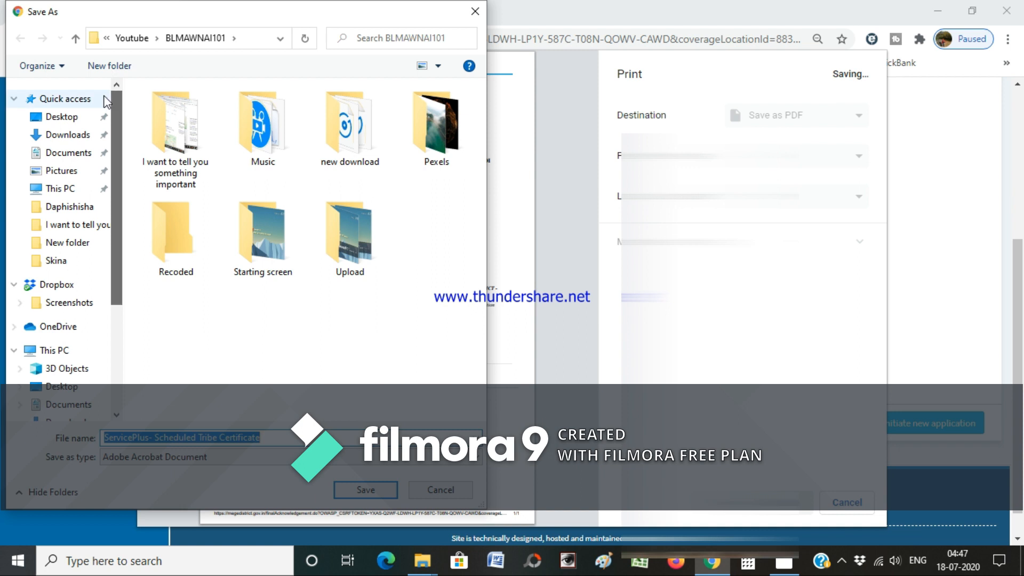
pyautogui.click(76, 117)
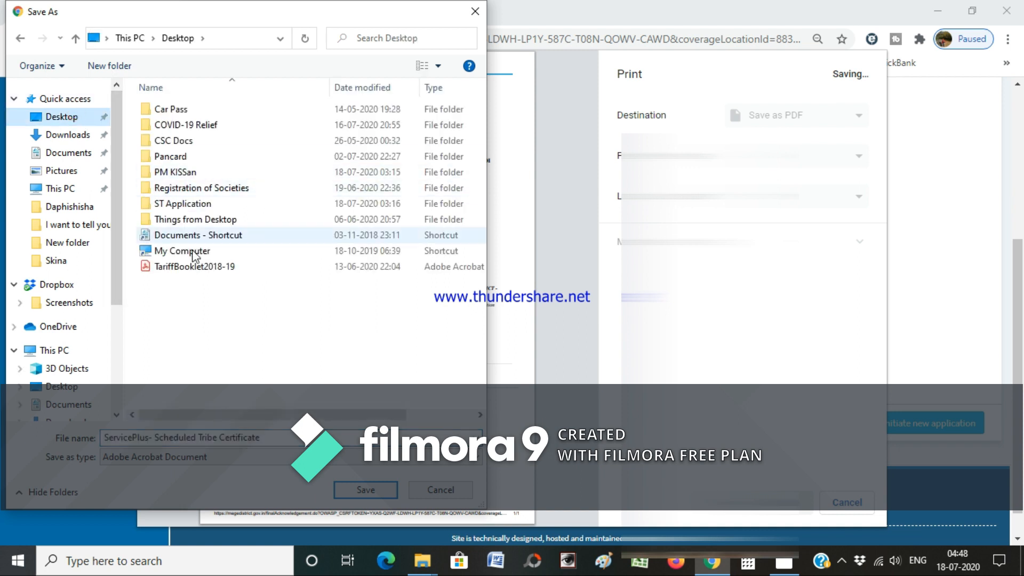
pyautogui.doubleClick(184, 204)
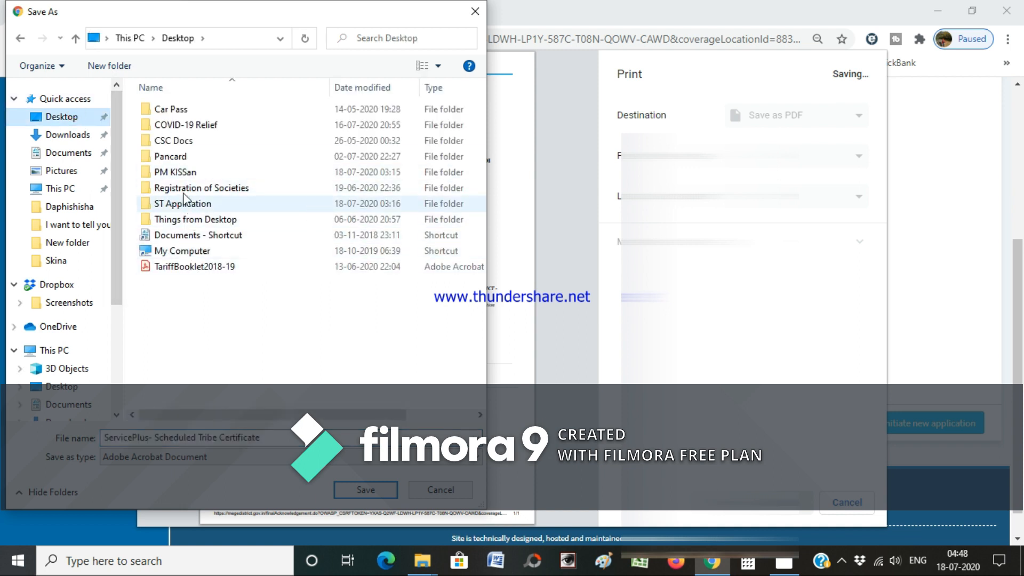
pyautogui.doubleClick(171, 91)
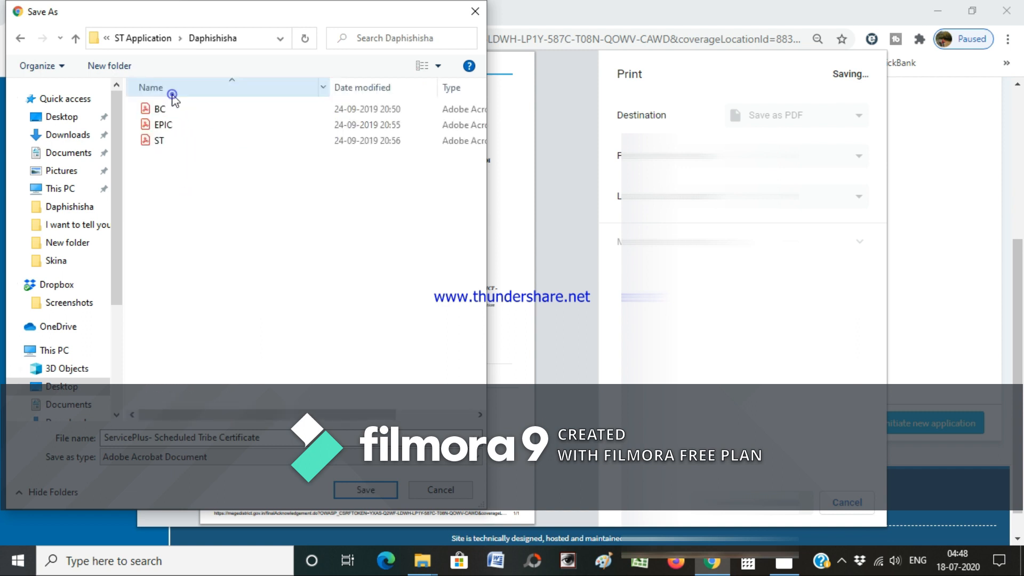
pyautogui.click(366, 490)
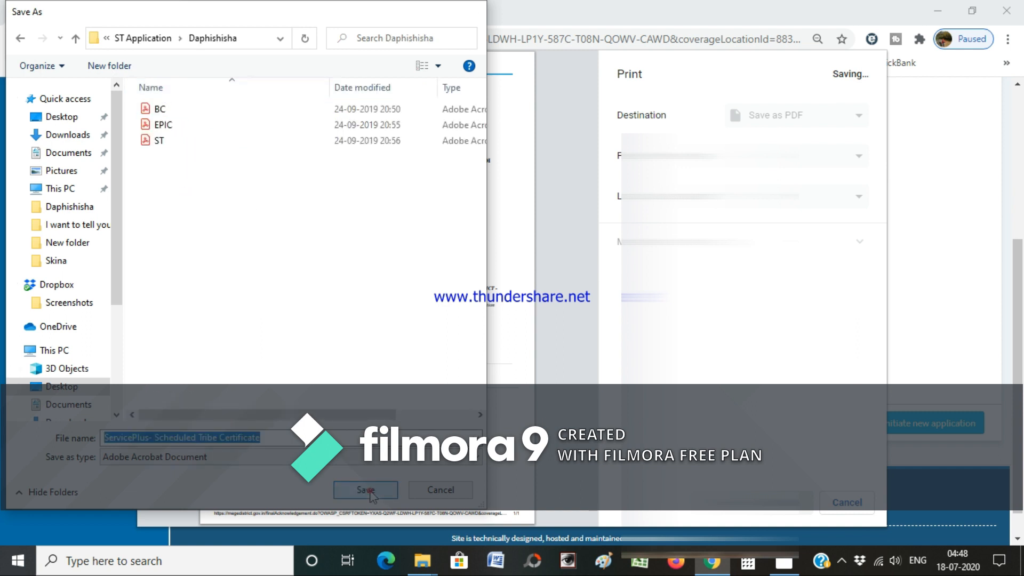
pyautogui.scroll(3, 799, 262)
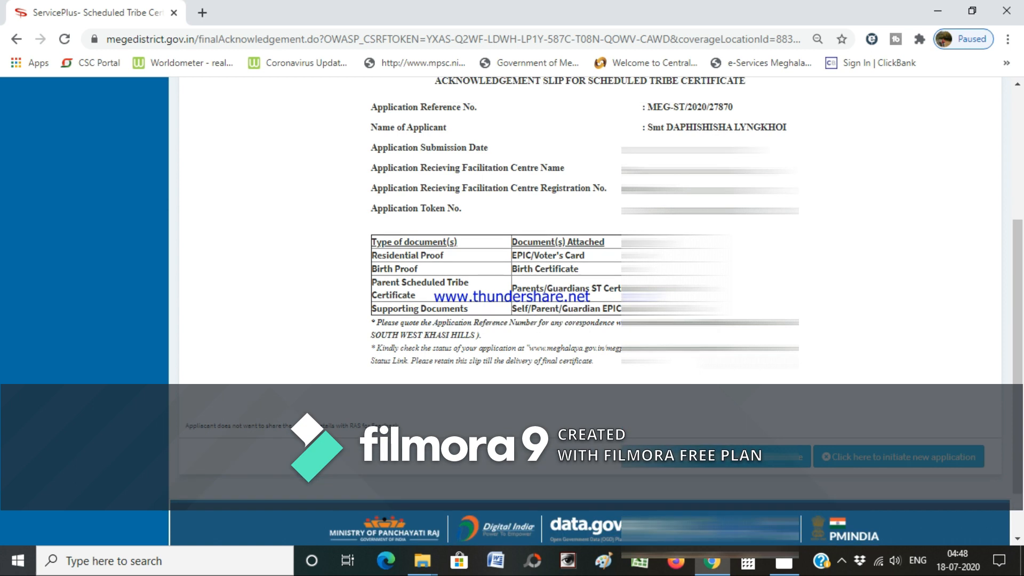
pyautogui.scroll(3, 800, 261)
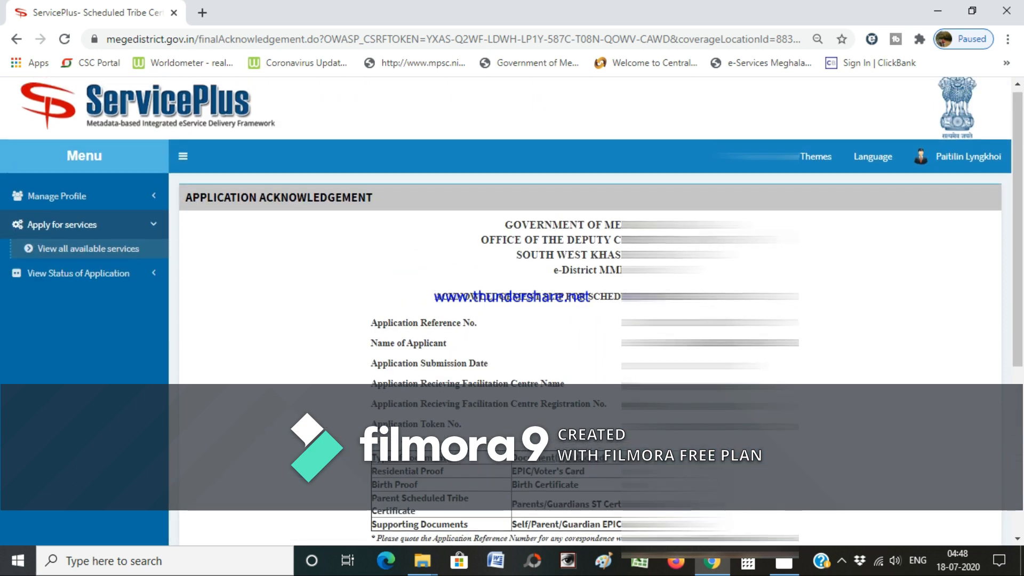
pyautogui.scroll(-2, 589, 310)
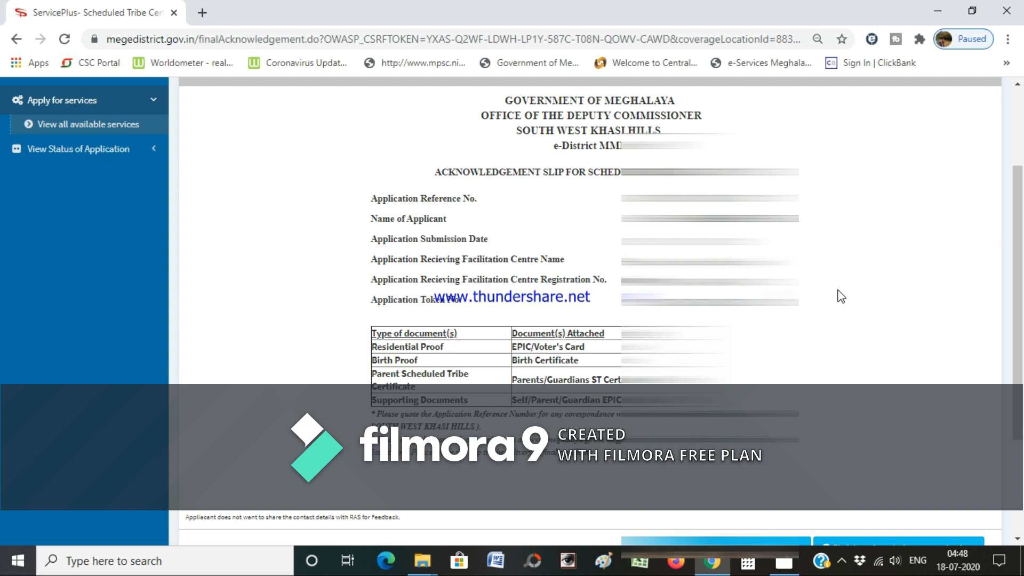
pyautogui.scroll(2, 844, 305)
pyautogui.scroll(-2, 844, 306)
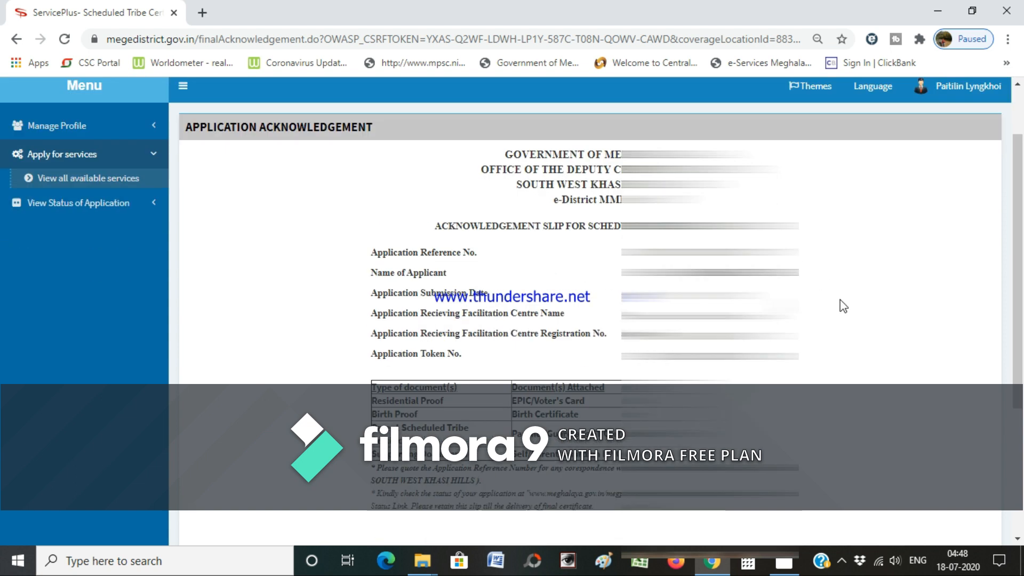
pyautogui.scroll(2, 843, 305)
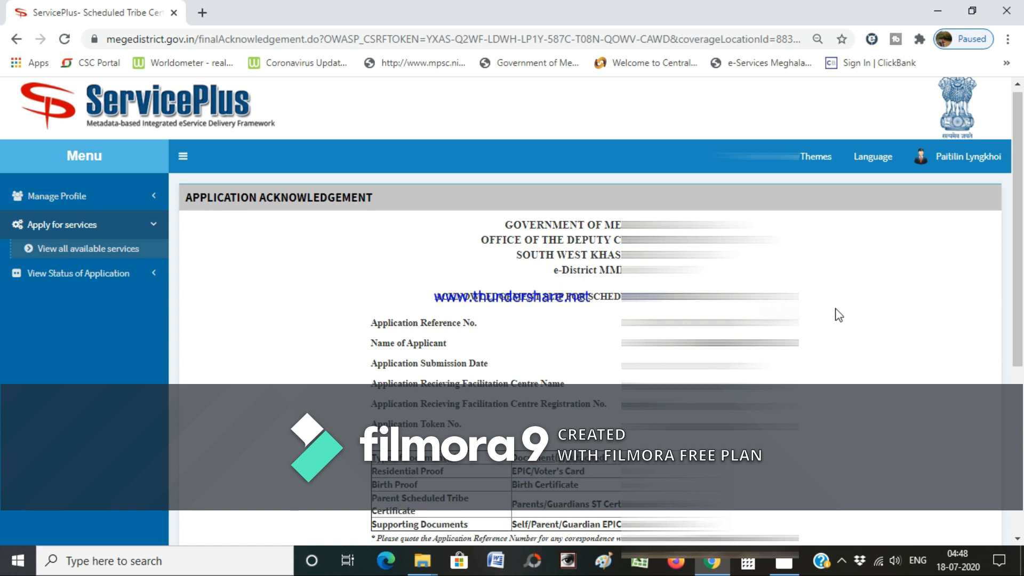
pyautogui.scroll(-2, 839, 314)
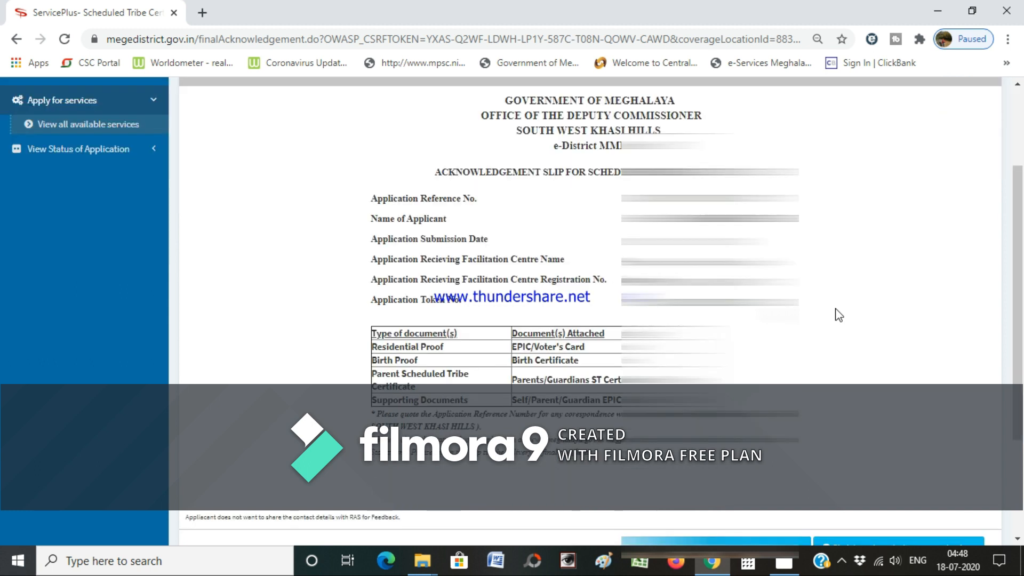
pyautogui.scroll(-2, 834, 411)
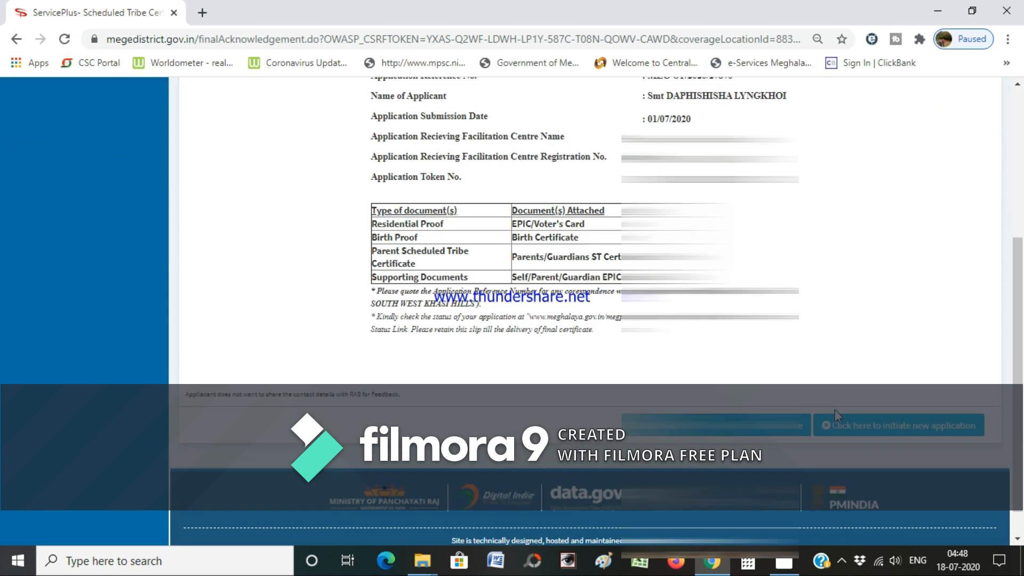
pyautogui.scroll(2, 862, 382)
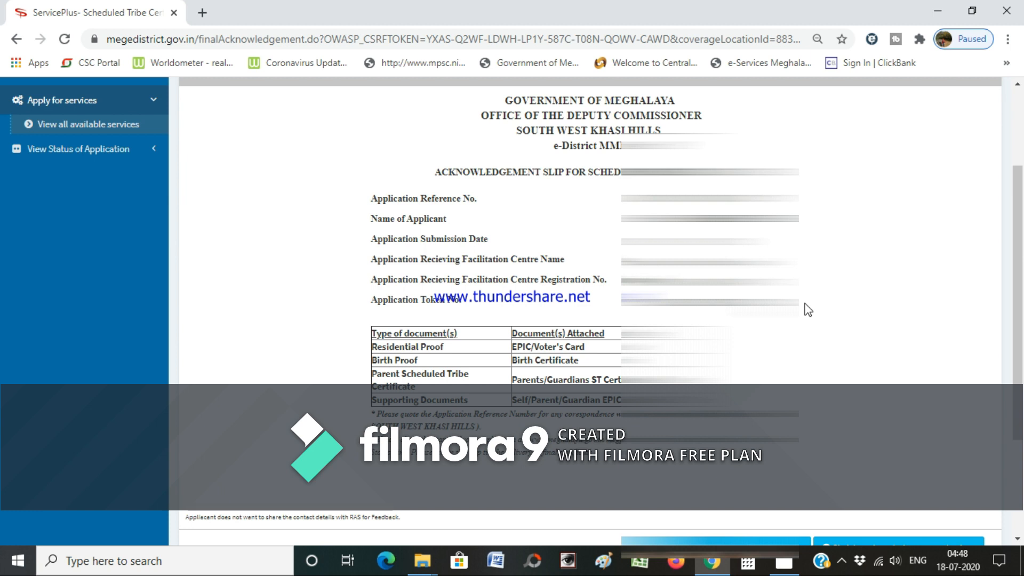
pyautogui.scroll(-2, 808, 310)
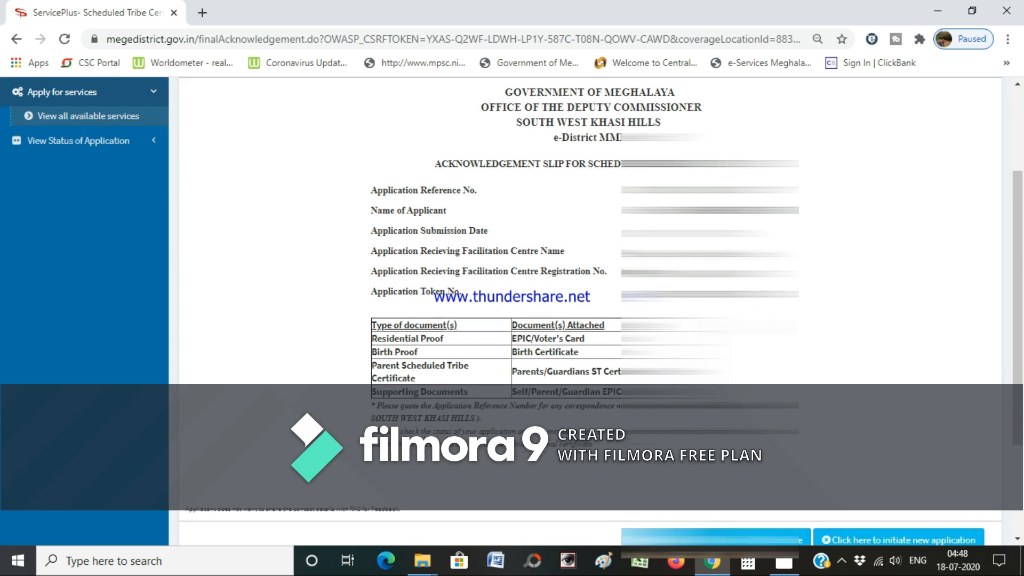
pyautogui.scroll(2, 590, 309)
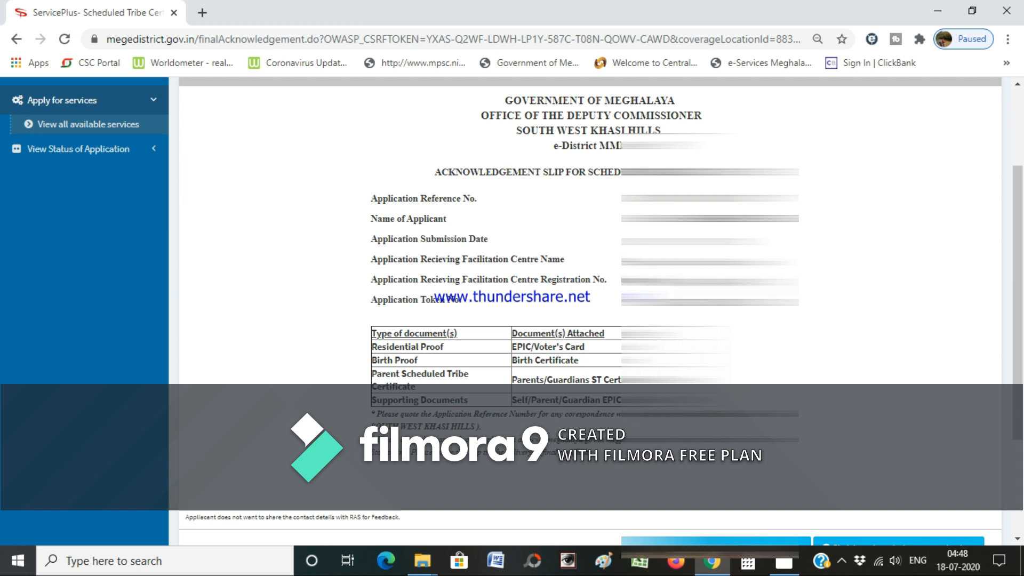
pyautogui.scroll(3, 586, 266)
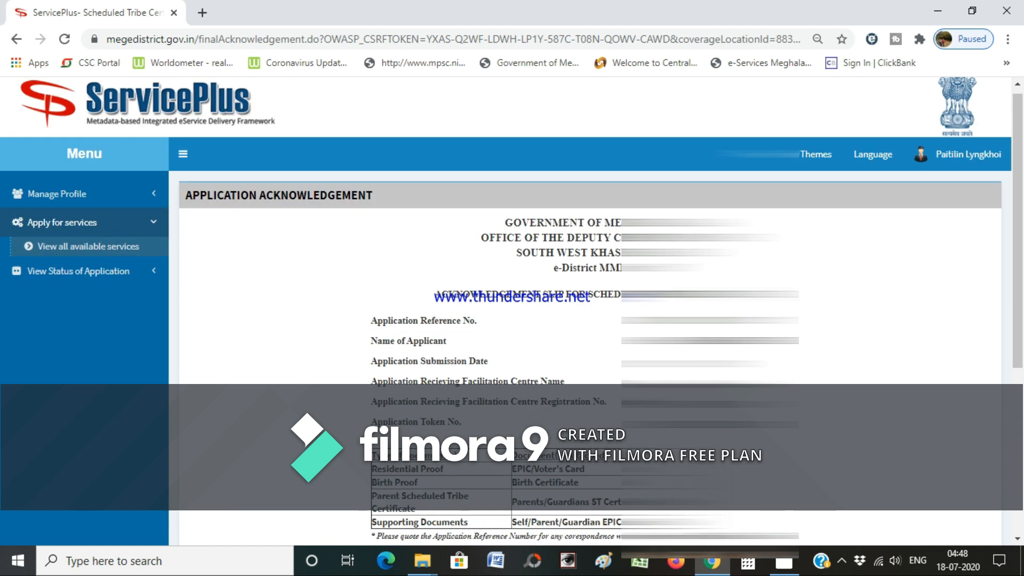
pyautogui.scroll(-3, 587, 267)
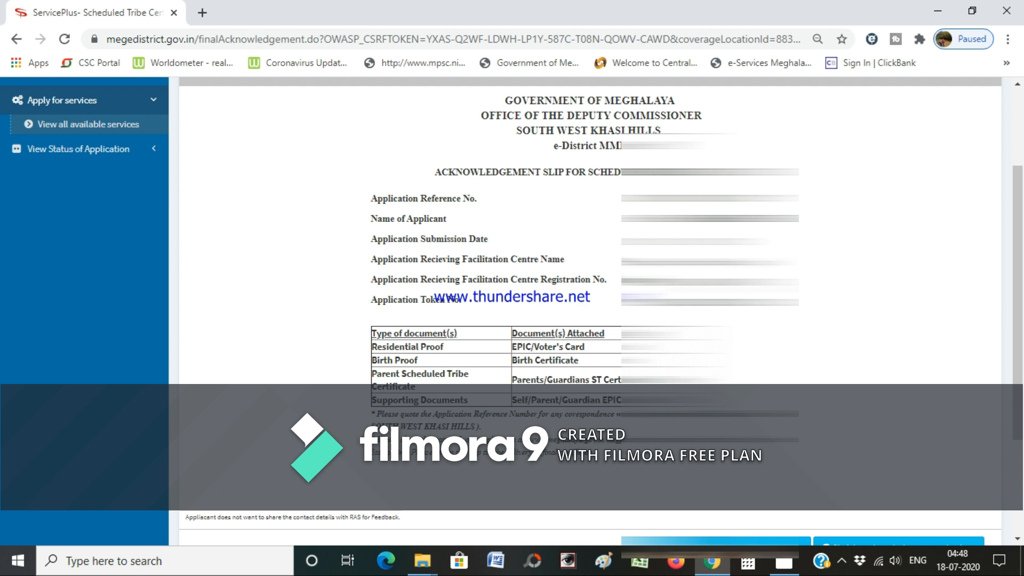
pyautogui.scroll(3, 587, 267)
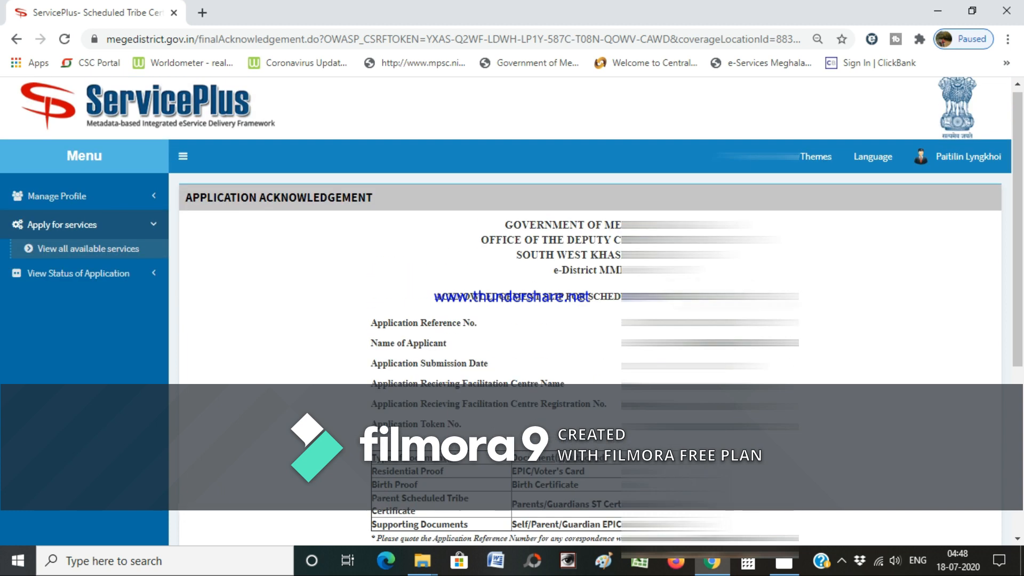
pyautogui.scroll(-3, 586, 267)
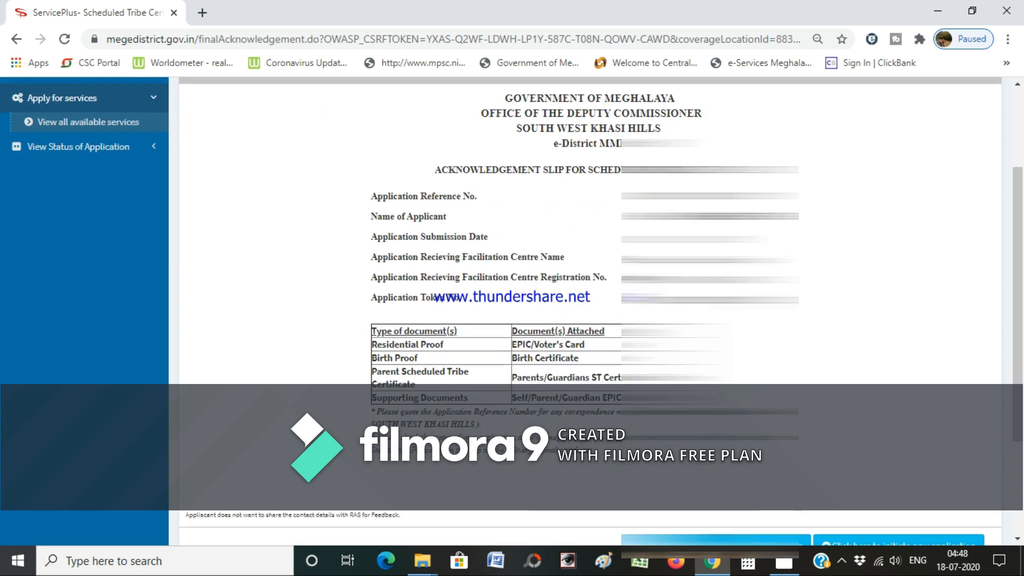
pyautogui.scroll(-3, 586, 266)
pyautogui.scroll(3, 586, 266)
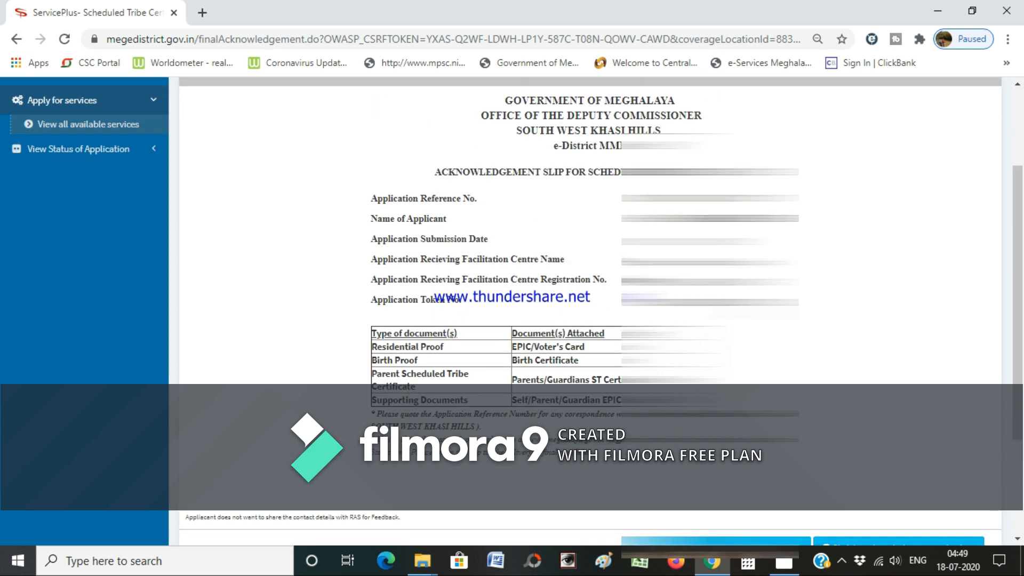
pyautogui.scroll(3, 586, 266)
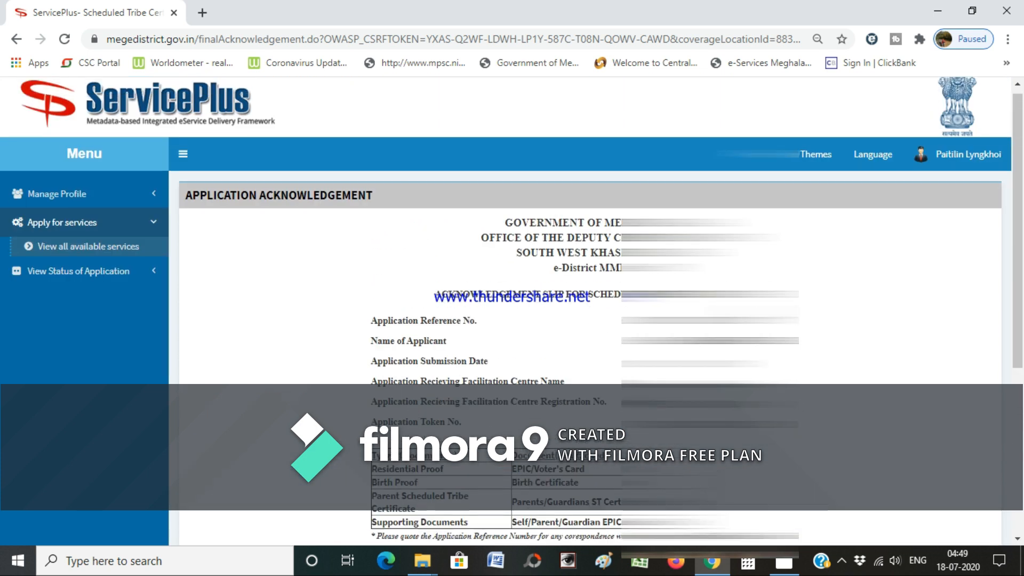
pyautogui.scroll(-3, 587, 266)
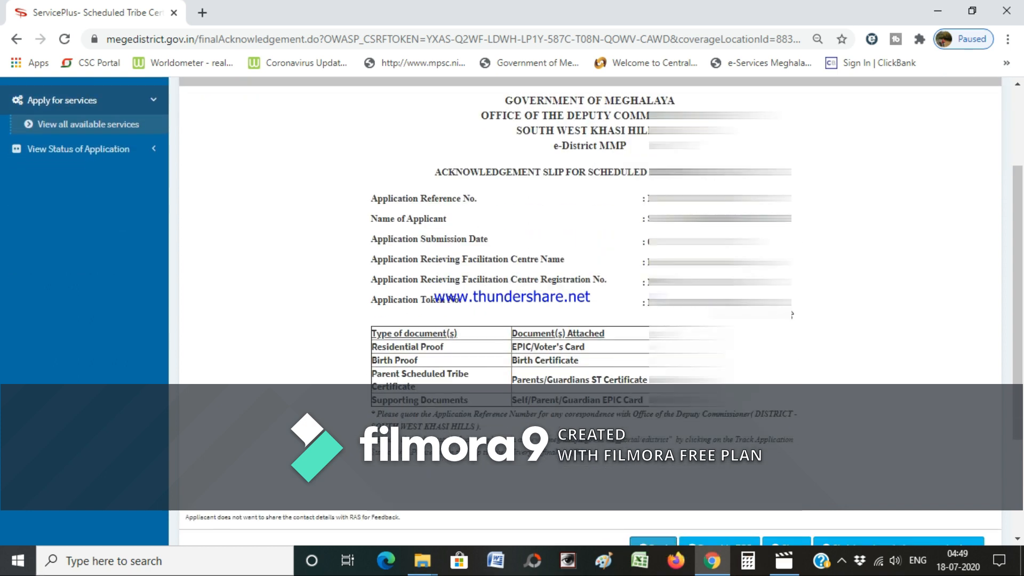
pyautogui.scroll(-3, 586, 266)
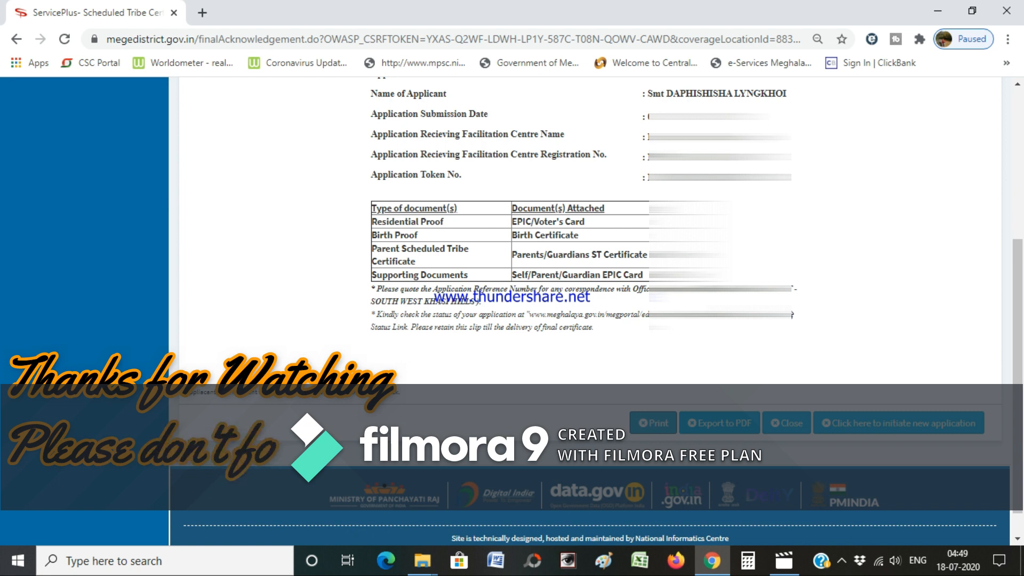
pyautogui.scroll(3, 586, 266)
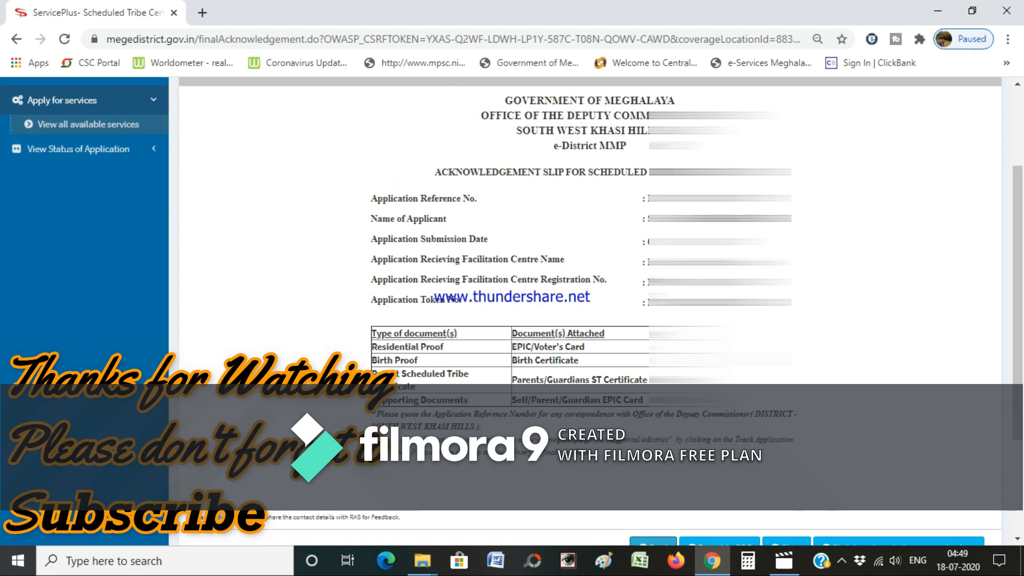